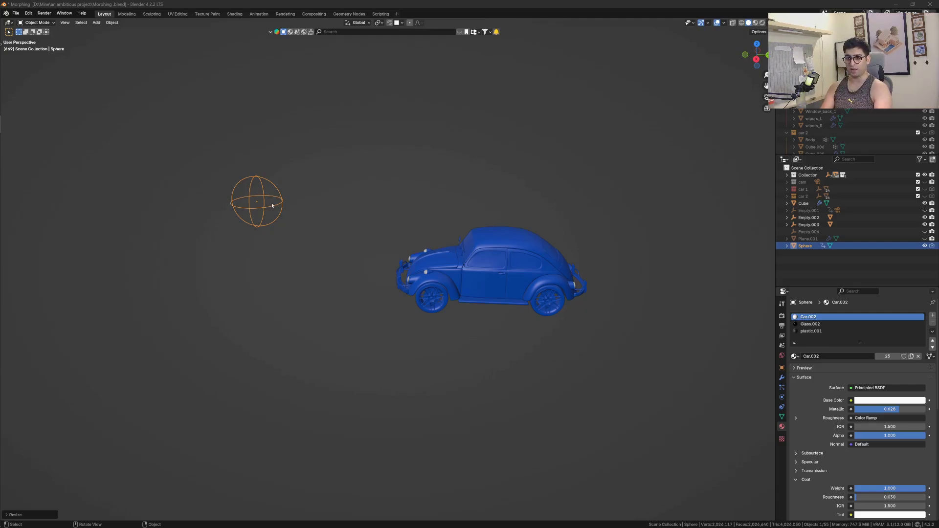
Move the control sphere past the car to preview how the parts react to it
key(g)
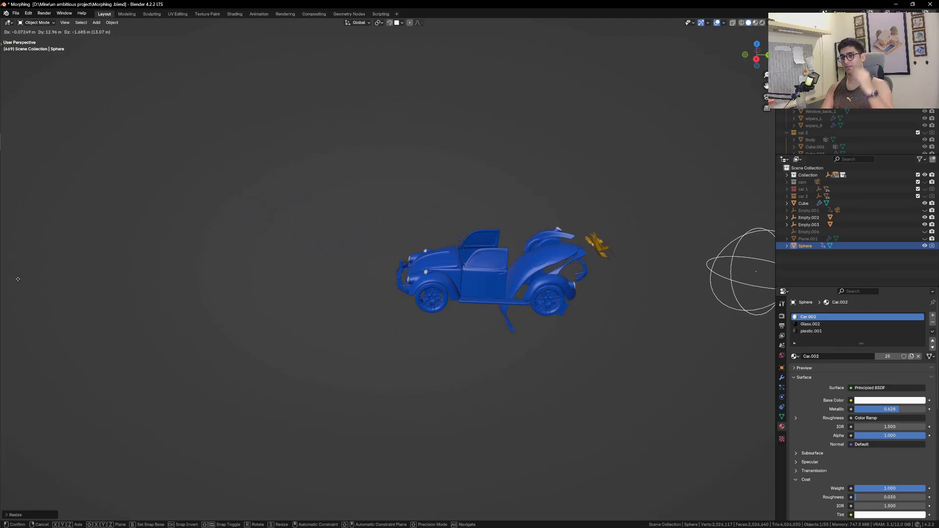
click(311, 260)
key(s)
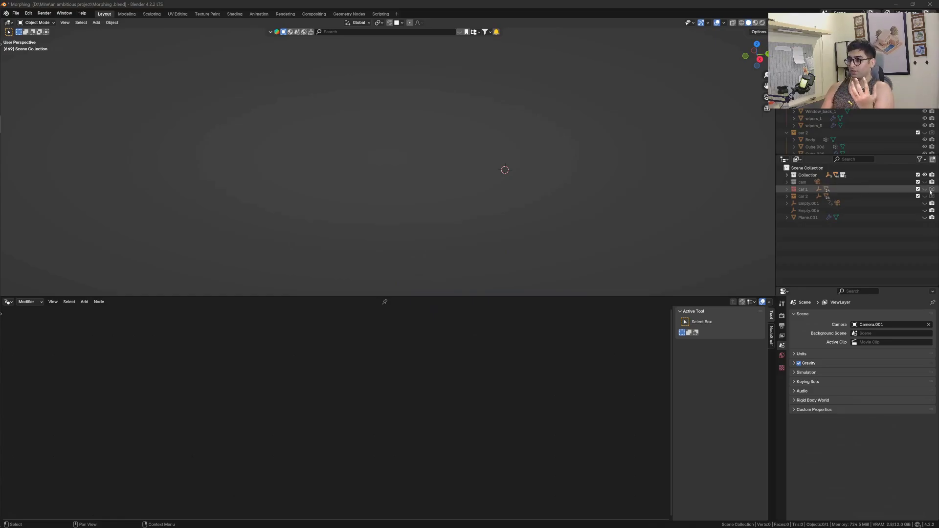
Show the car 1 and car 2 collections in the viewport
click(925, 189)
click(925, 189)
click(925, 190)
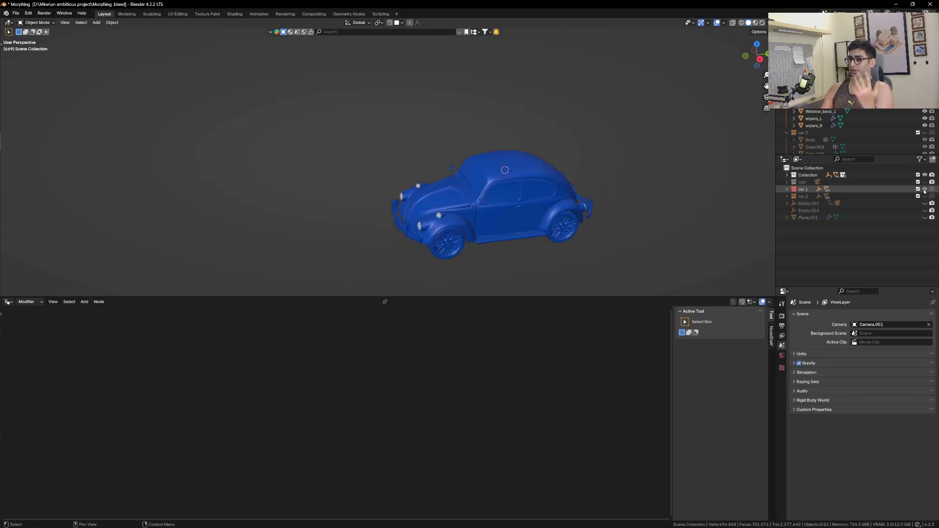
click(925, 196)
key(KP_5)
key(KP_7)
middle_drag(433, 181, 382, 167)
Select all parts of both cars and reset their origins with Set Origin
drag(326, 161, 549, 265)
right_click(567, 192)
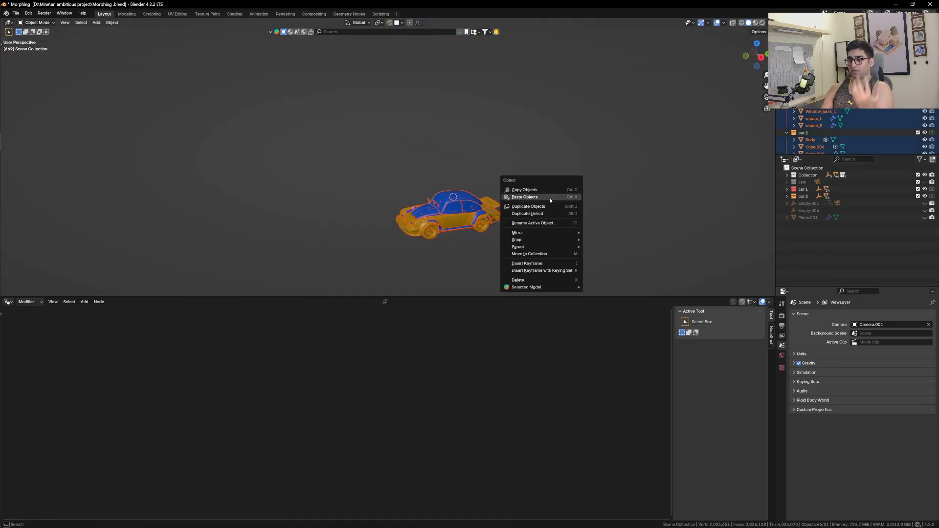
shift+click(478, 216)
right_click(478, 216)
mouse_move(477, 216)
click(530, 224)
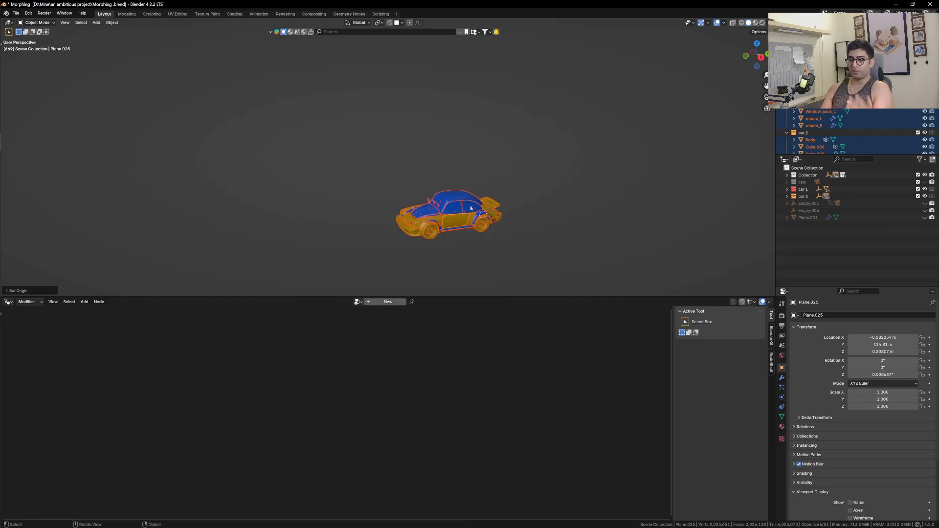
Hide the car 1 and car 2 collections in the viewport and add a cube mesh
click(925, 189)
click(925, 196)
key(shift+a)
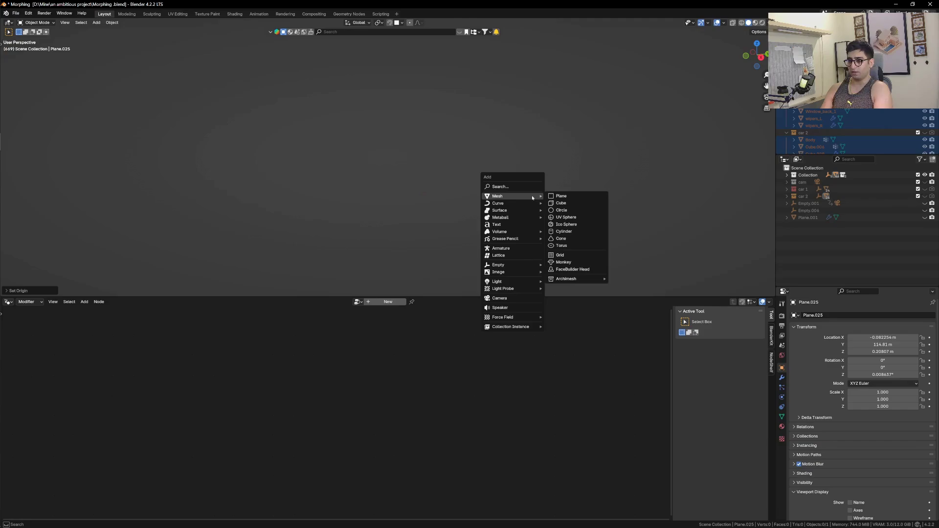
click(561, 203)
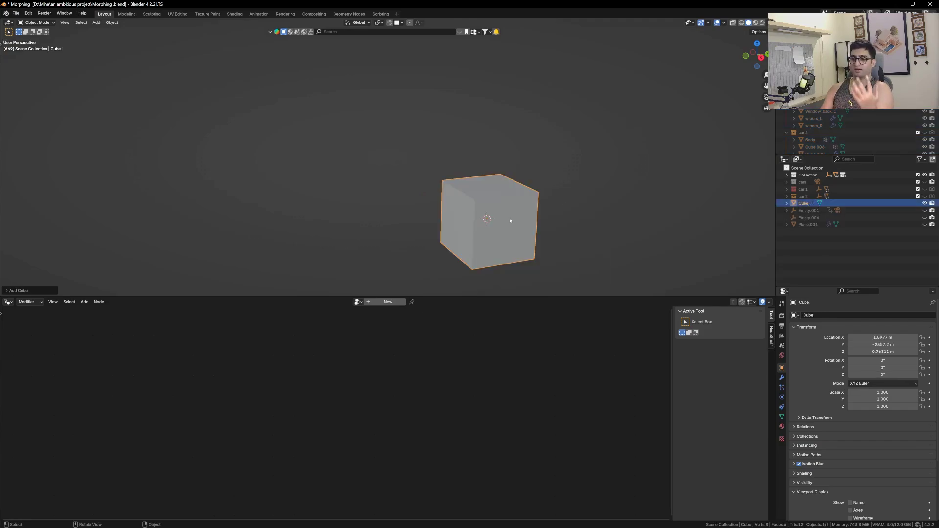
Create a new geometry node tree on the cube and delete its Group Input node
click(375, 302)
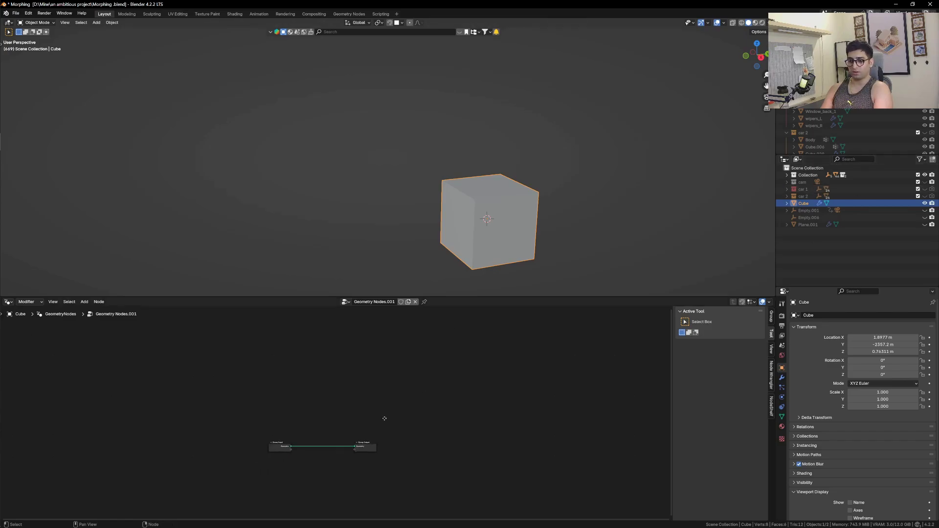
key(Home)
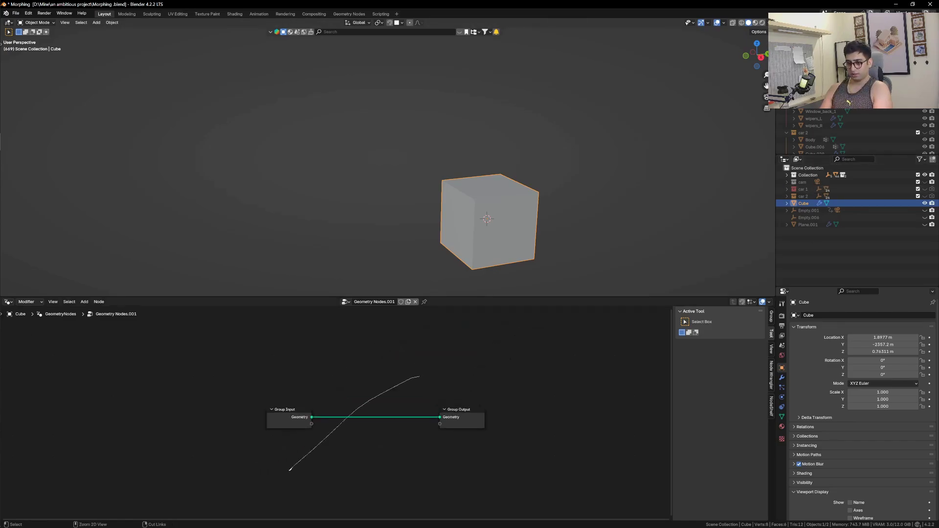
ctrl+right_drag(290, 470, 289, 471)
click(287, 427)
key(x)
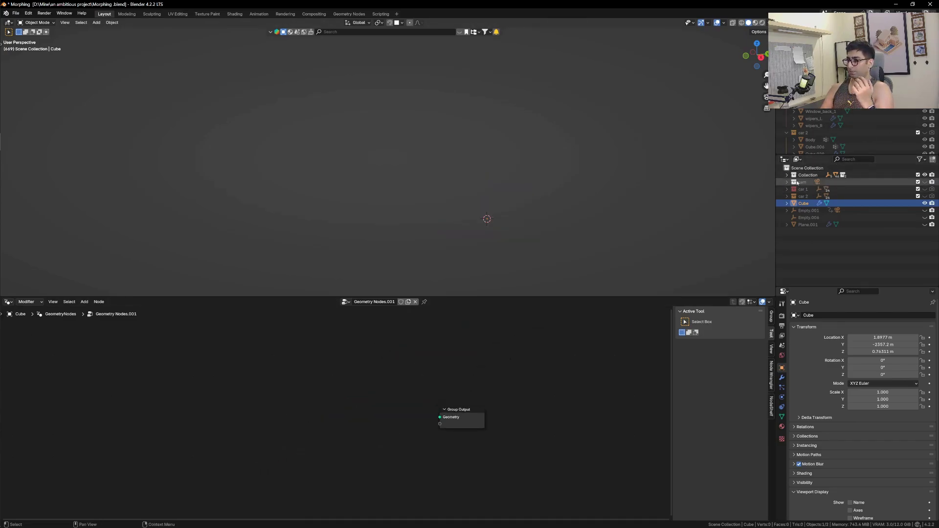
Add a Collection Info node for car 1, set it to Relative, and connect its Instances to the Group Output geometry
drag(795, 188, 253, 420)
scroll(254, 420, up, 1)
drag(223, 392, 534, 411)
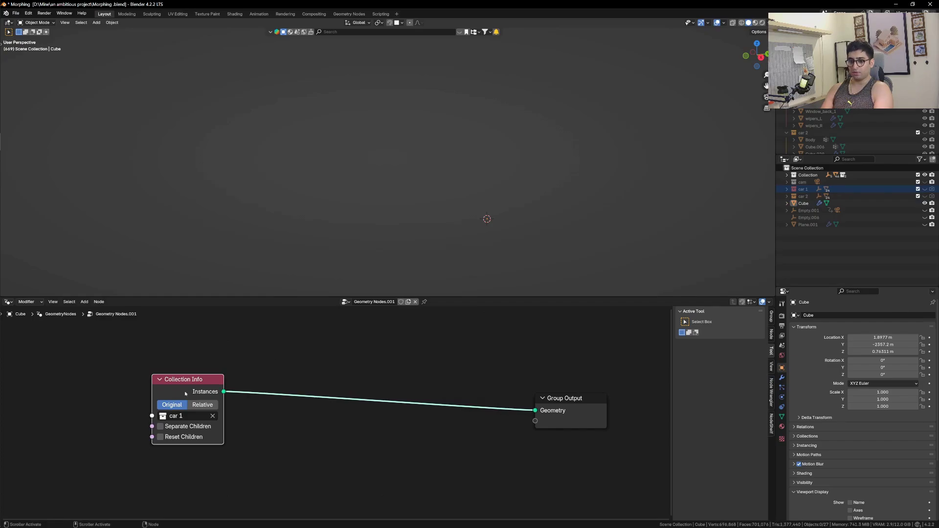
click(202, 405)
drag(196, 391, 255, 414)
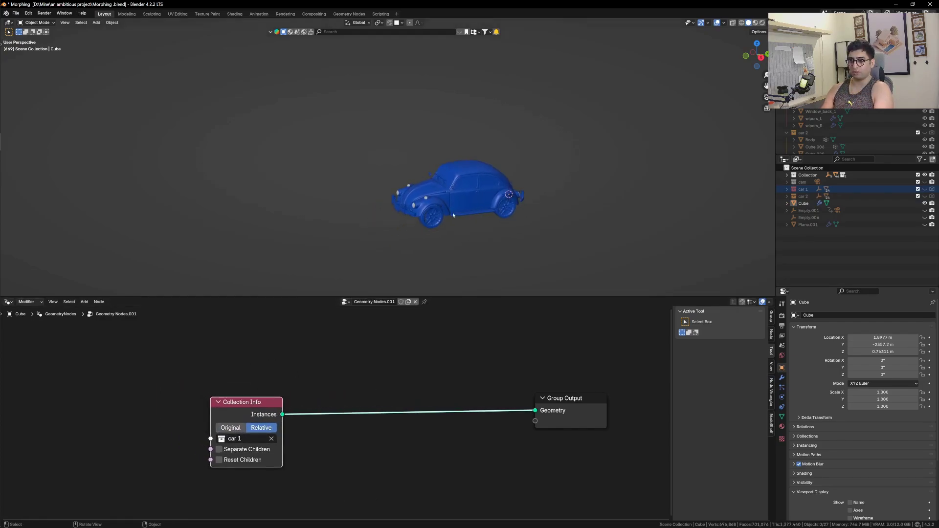
Enable Separate Children on the car 1 Collection Info node
scroll(453, 215, up, 4)
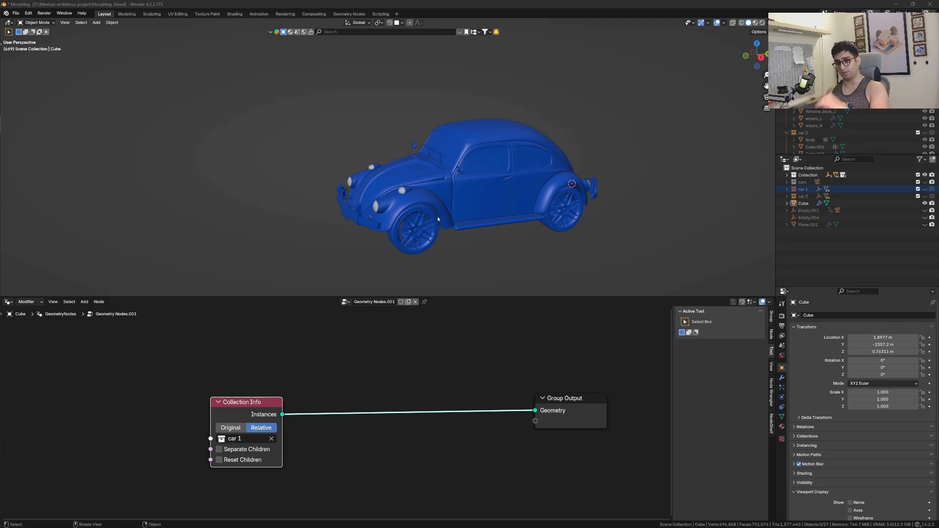
scroll(348, 461, up, 3)
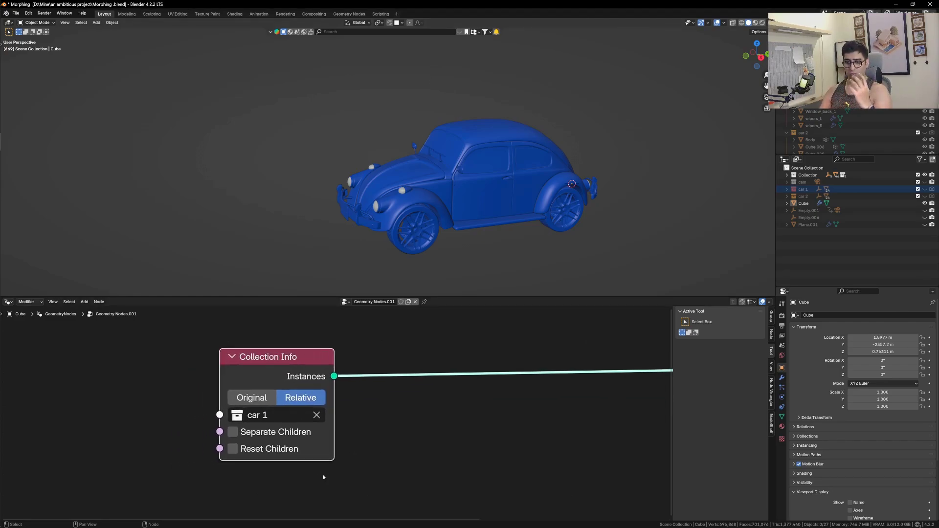
click(255, 436)
scroll(468, 402, down, 4)
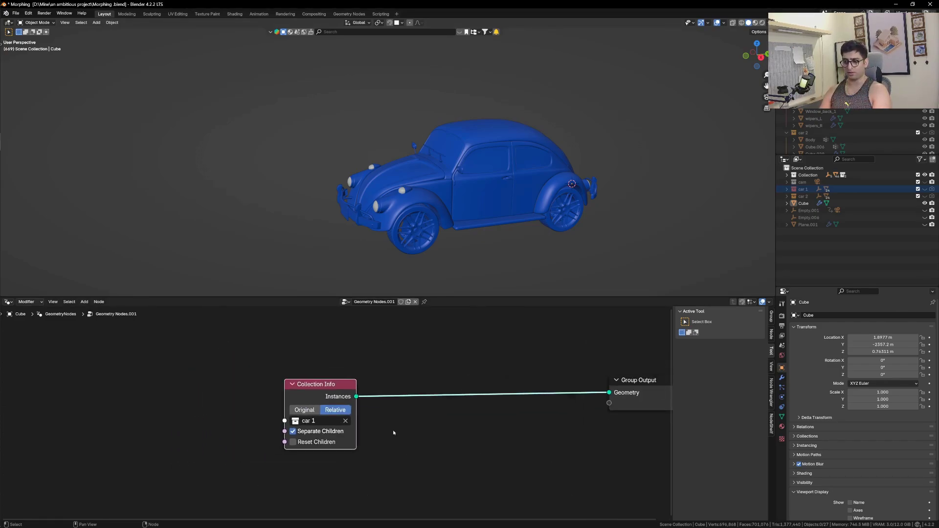
Insert a Scale Instances node between Collection Info and Group Output
key(shift+a)
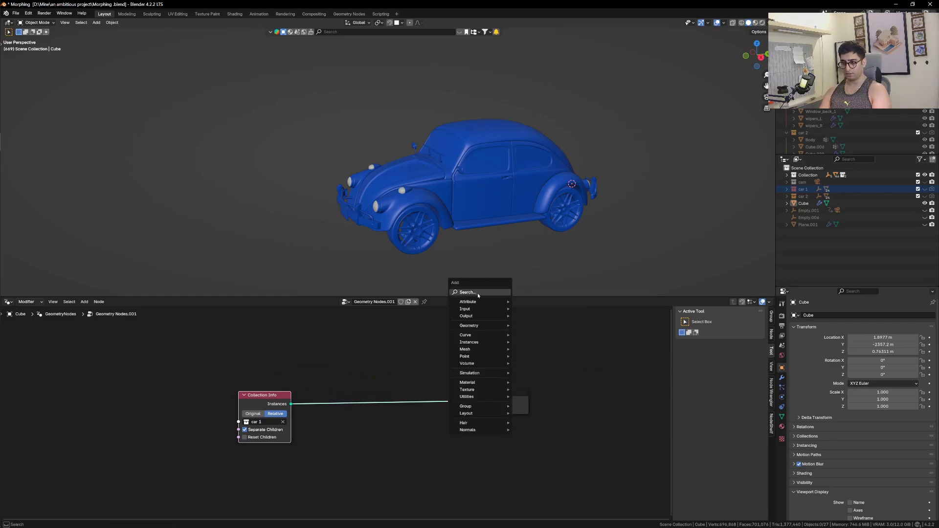
text(scale in)
click(564, 307)
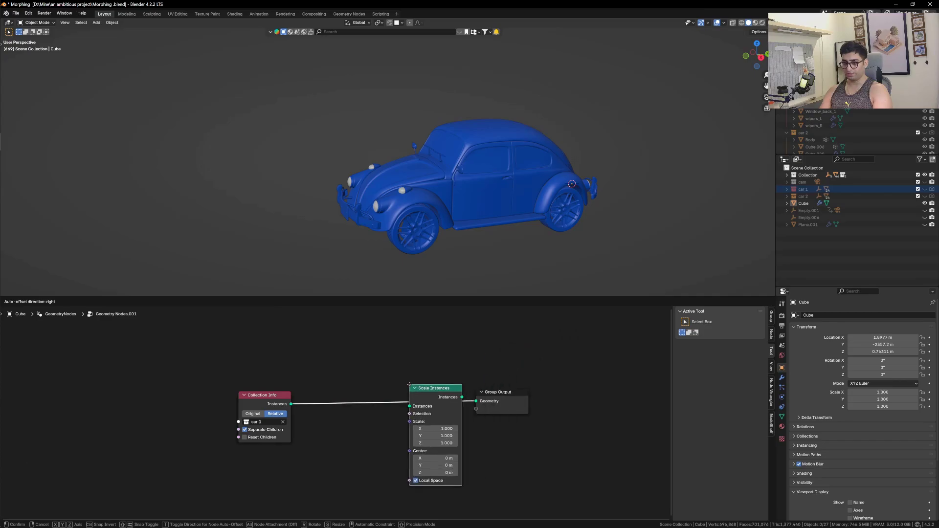
click(490, 336)
scroll(515, 217, down, 2)
scroll(394, 199, up, 2)
Add a UV sphere, scale it to about 0.55, and move it up and away in front of the car
key(shift+a)
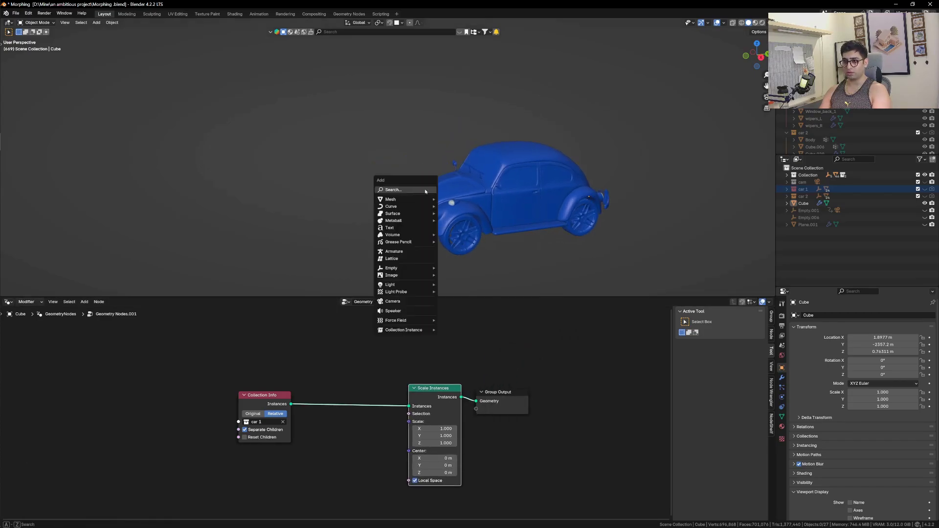
mouse_move(395, 199)
click(453, 221)
key(s)
click(492, 209)
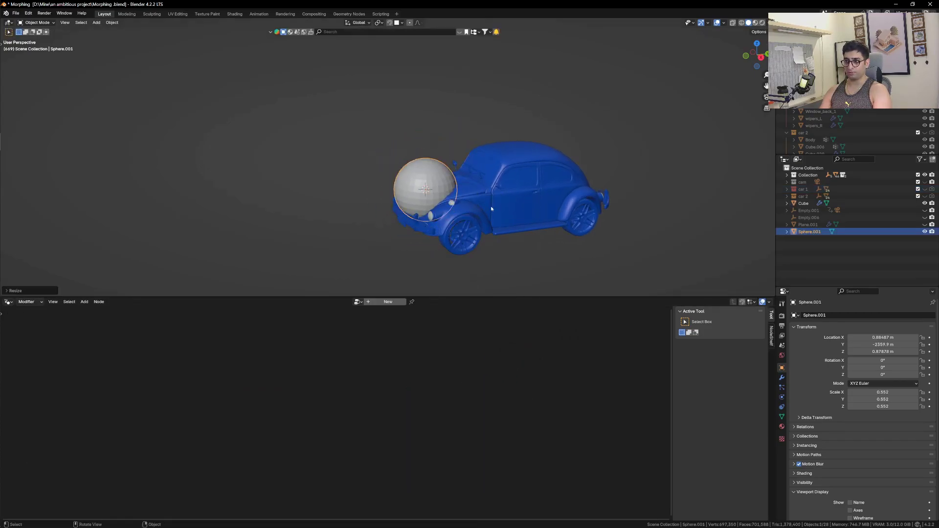
key(g)
click(387, 169)
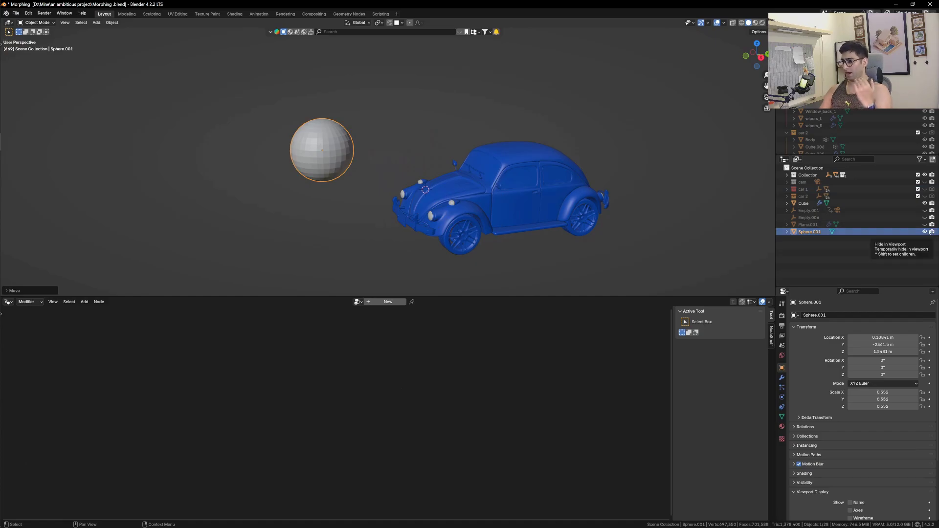
Set the sphere's viewport display to Bounds with the Sphere bounds type
scroll(857, 449, down, 4)
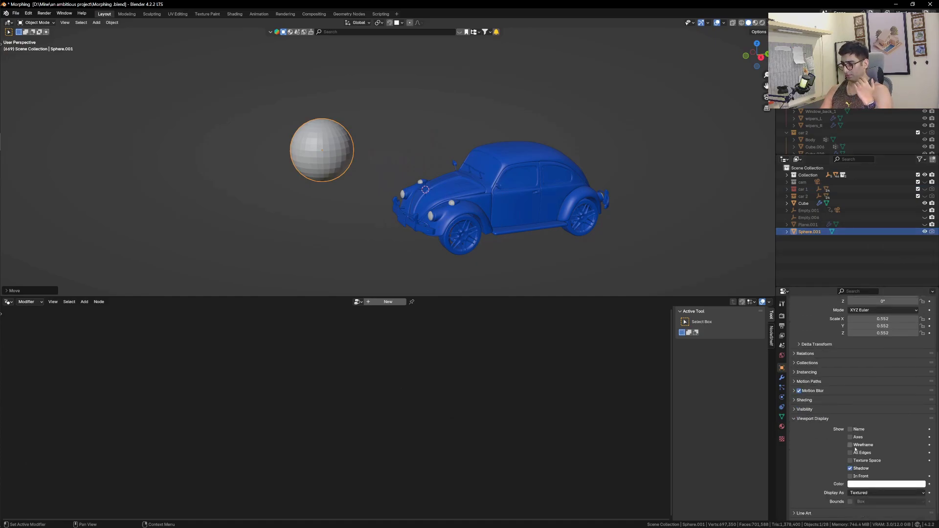
click(872, 494)
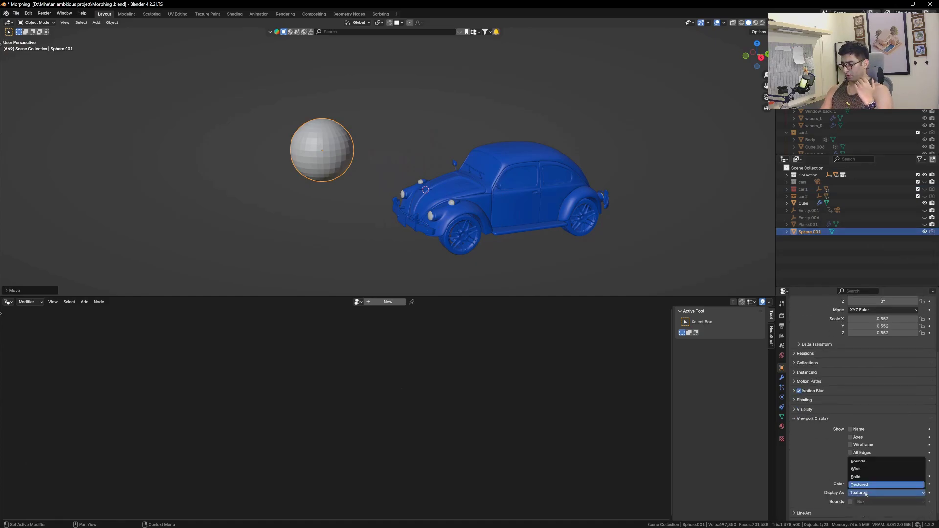
click(863, 463)
click(852, 496)
click(859, 496)
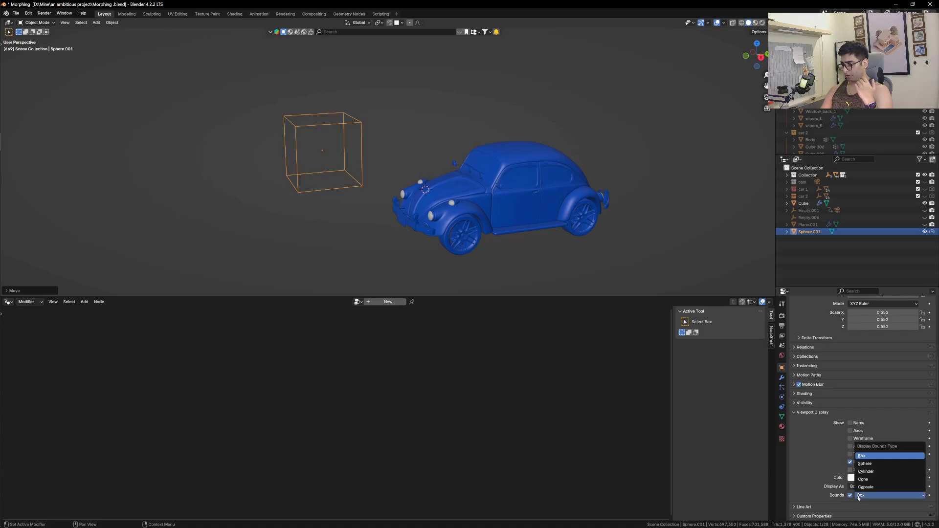
click(866, 465)
Bring Sphere.001 into the cube's node tree as an Object Info node below Collection Info
click(474, 252)
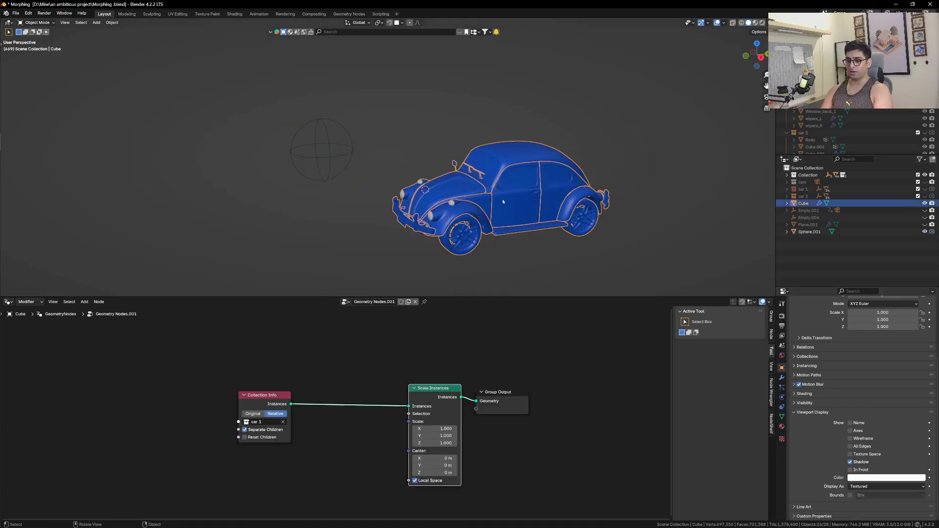
drag(810, 232, 293, 456)
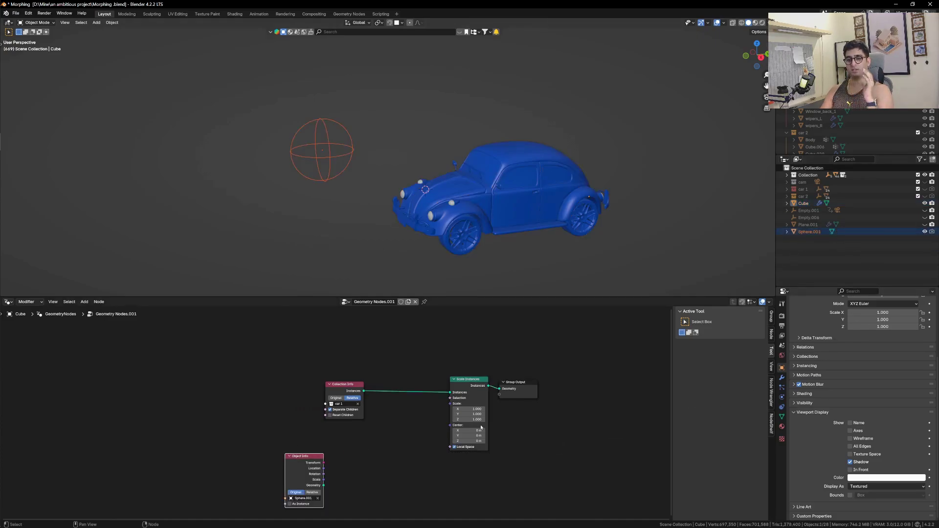
scroll(409, 477, up, 2)
Add a Geometry Proximity node beside the Object Info node
key(shift+a)
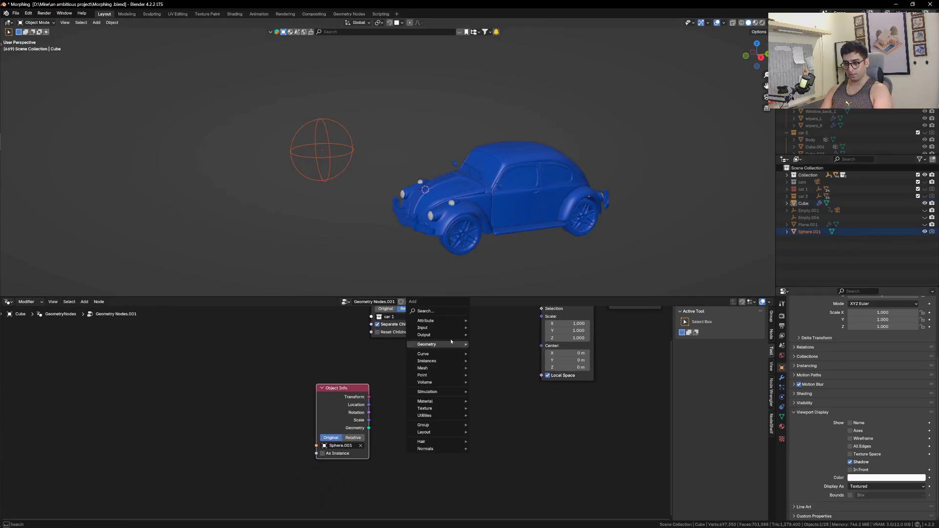
text(ge)
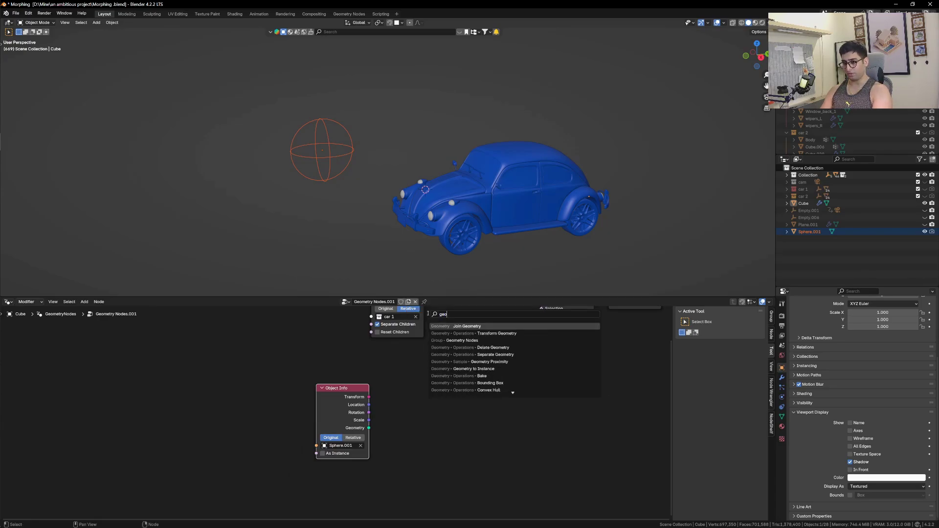
text(ome)
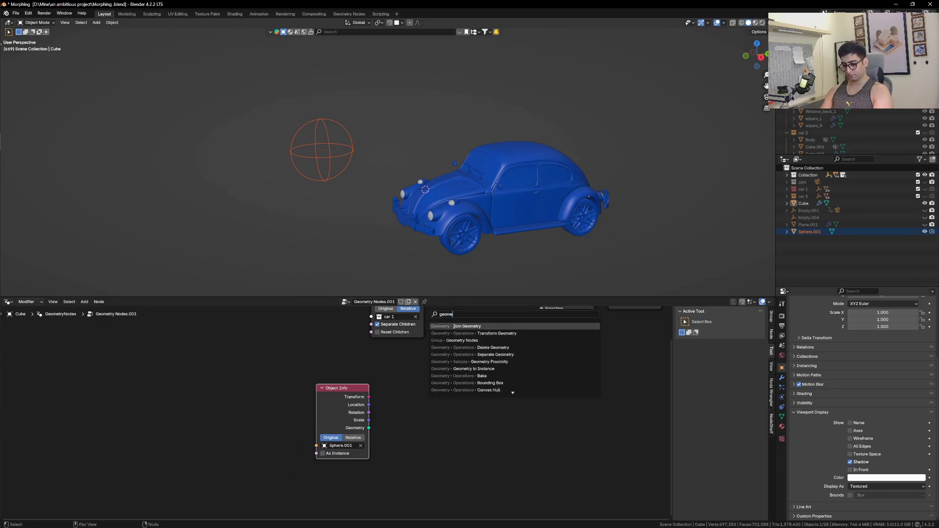
text(try pr)
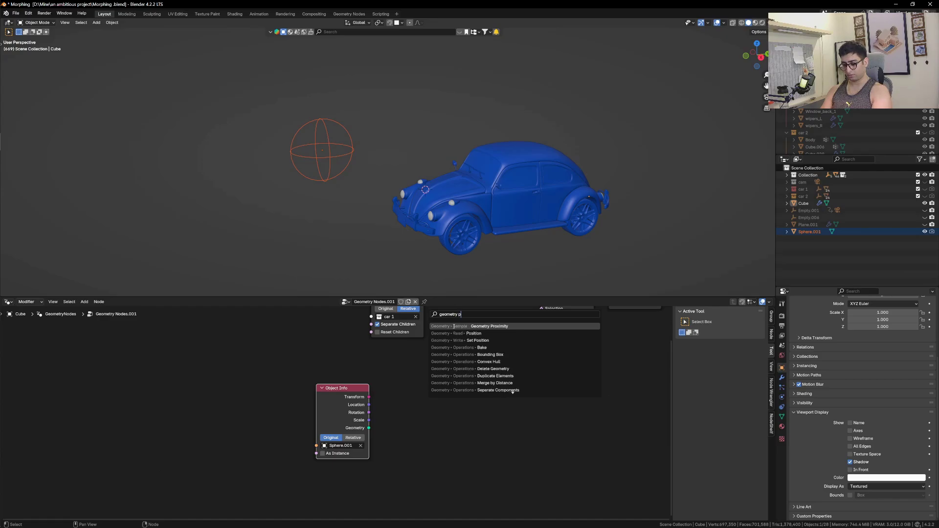
click(491, 327)
click(438, 411)
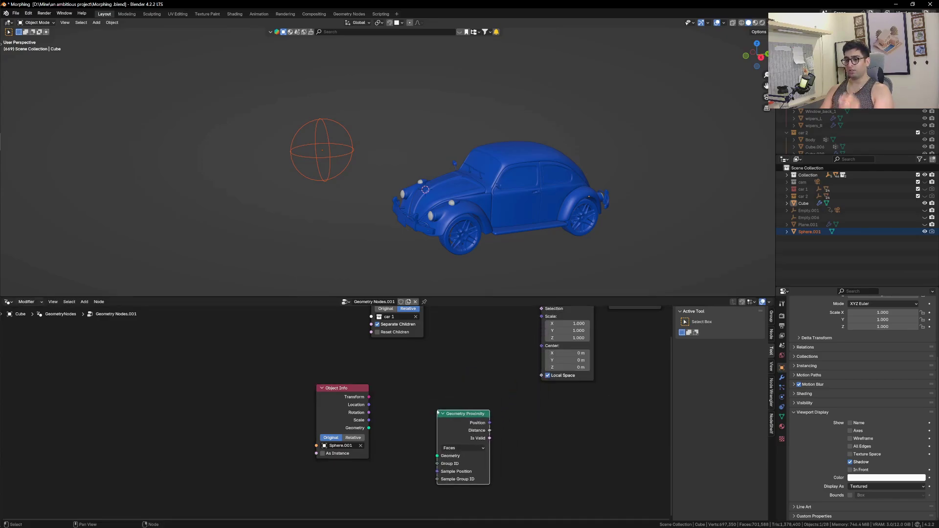
click(325, 156)
key(g)
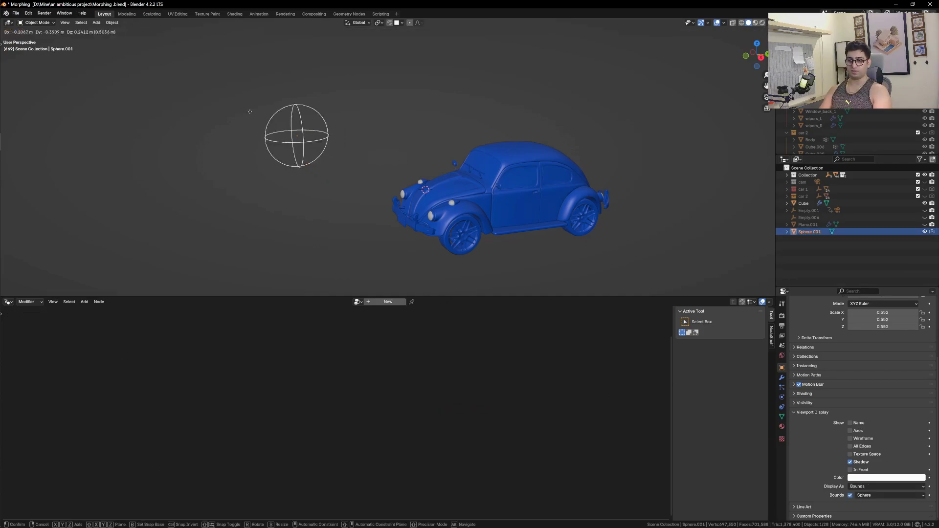
key(Escape)
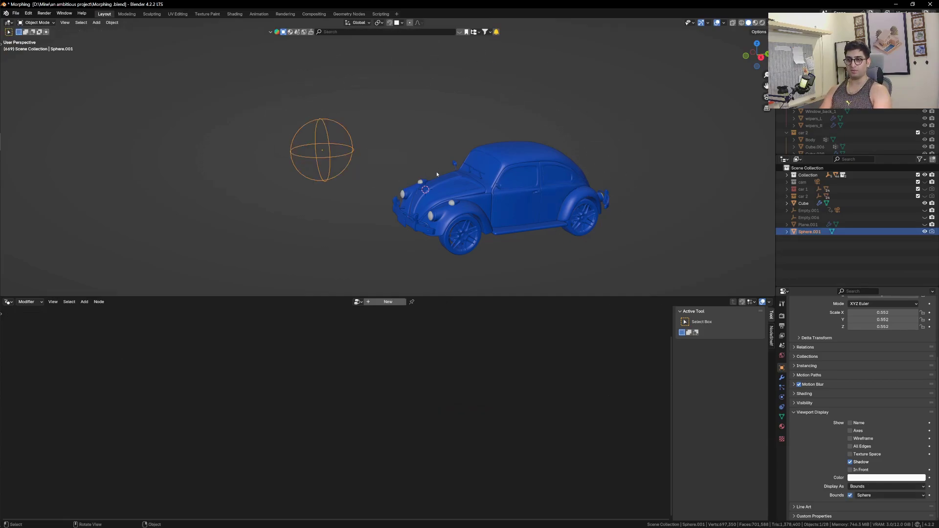
click(489, 230)
Set the Object Info node to Relative and connect its Geometry output to the Geometry Proximity node's Geometry input
scroll(387, 477, up, 2)
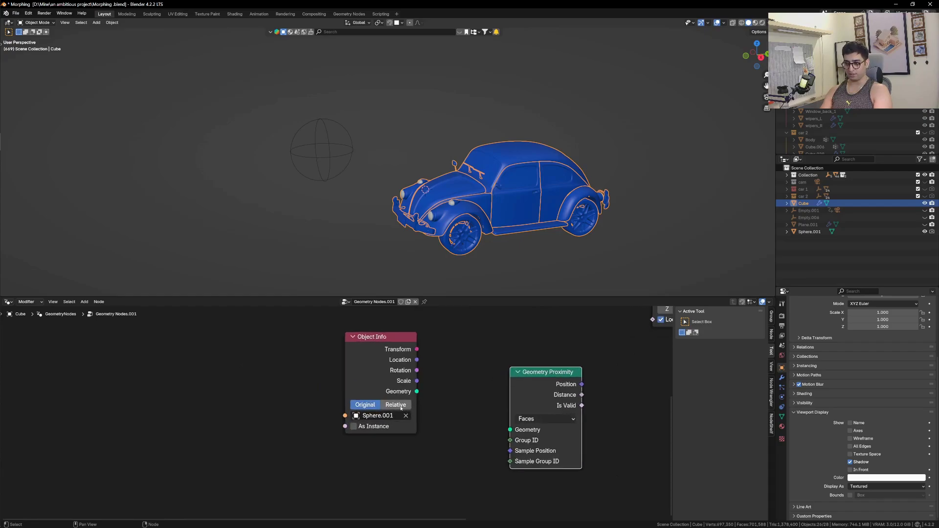
drag(416, 391, 454, 392)
scroll(511, 431, down, 6)
drag(577, 431, 440, 411)
key(g)
click(333, 425)
key(shift+a)
click(483, 372)
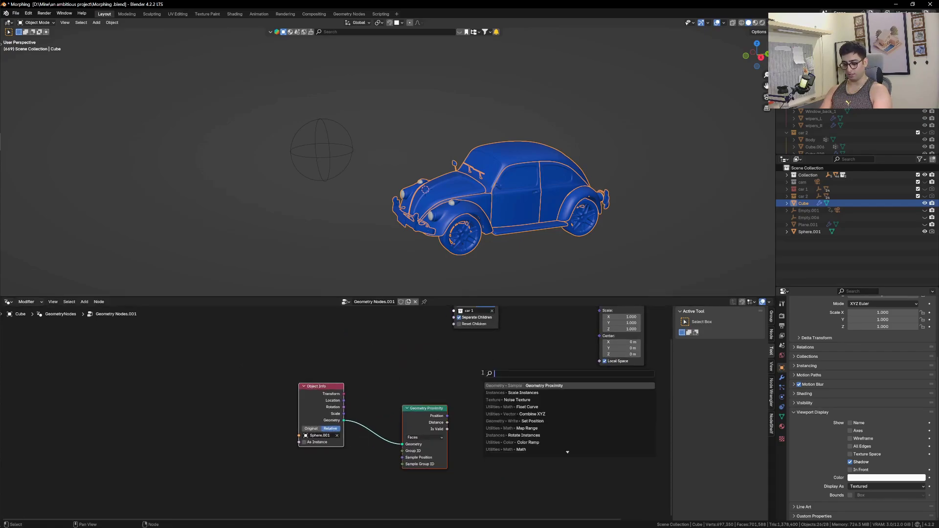
key(Escape)
Add a Math node set to Divide beside the Geometry Proximity node
key(shift+a)
click(524, 383)
text(math)
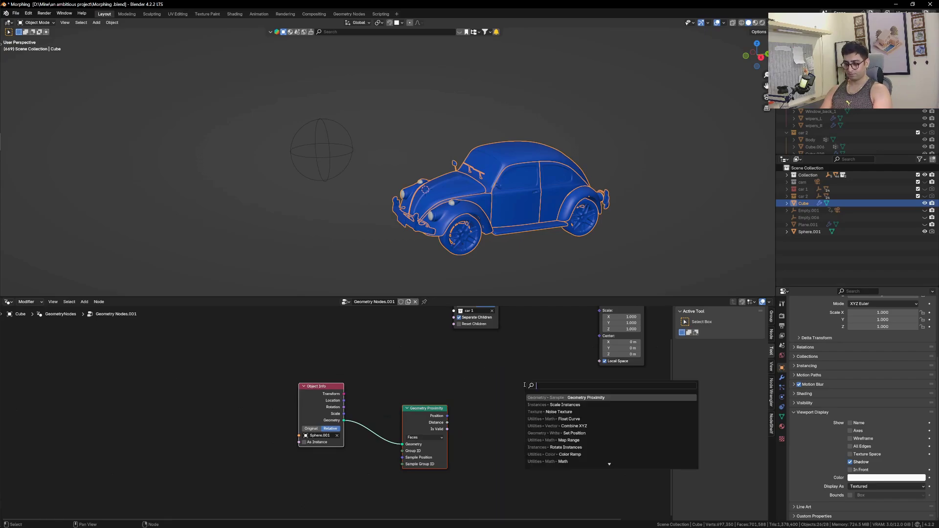
key(Return)
click(567, 394)
click(573, 408)
click(551, 445)
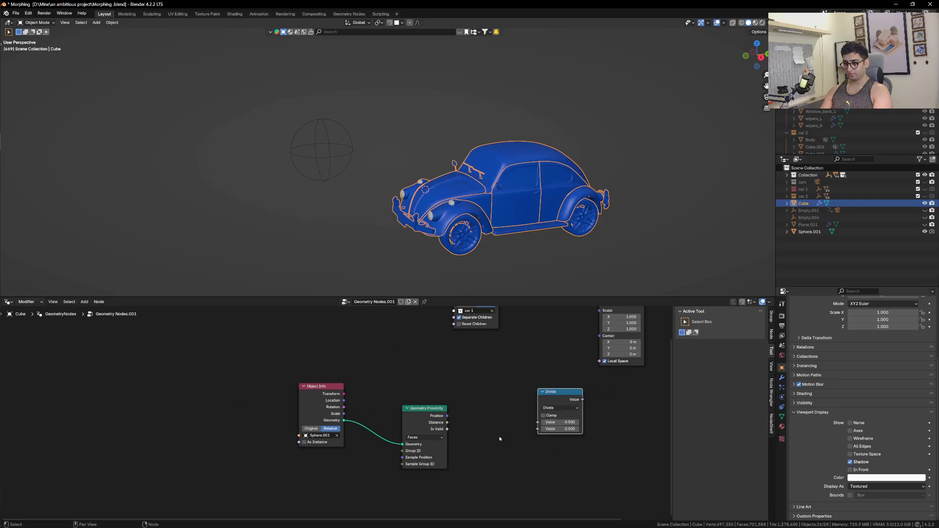
Connect the Object Info Scale to the Divide node's first value and the Geometry Proximity Distance to its second value
scroll(457, 422, up, 2)
drag(440, 421, 562, 430)
drag(298, 409, 566, 424)
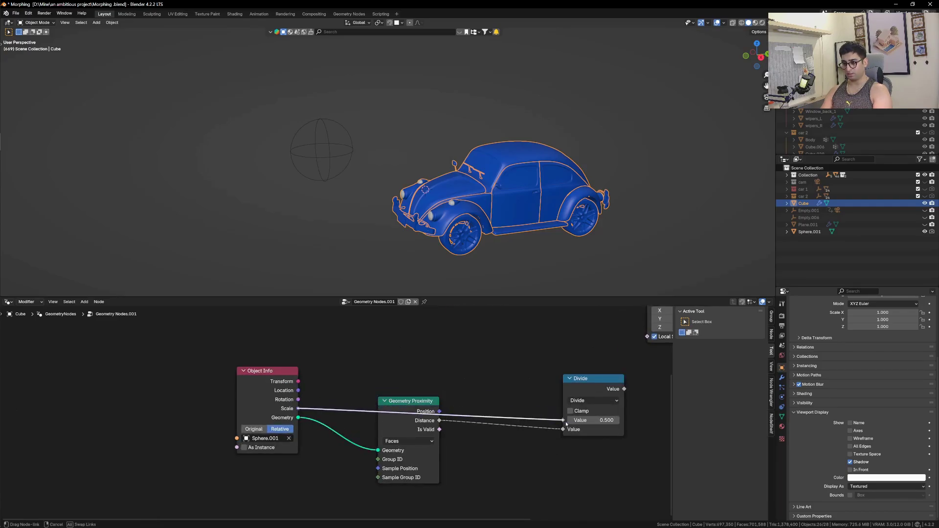
drag(566, 425, 565, 421)
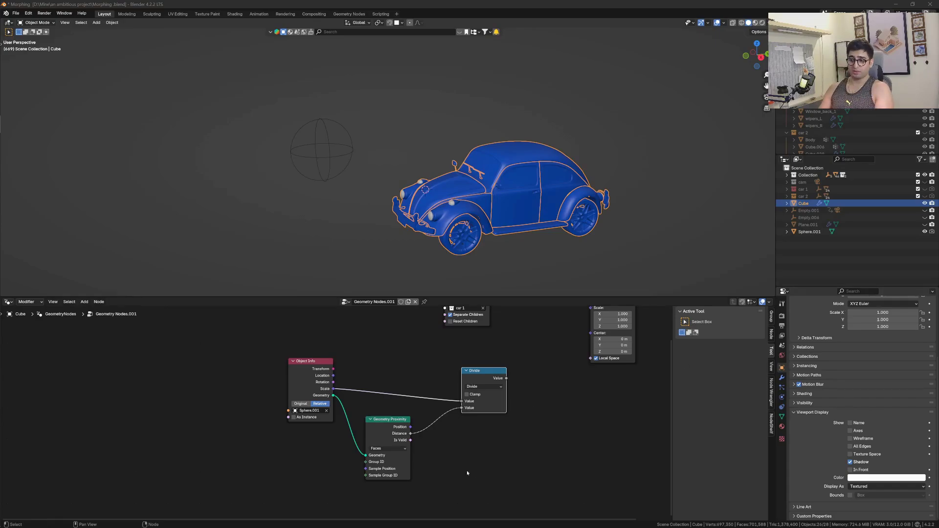
Connect the Divide node's output to the Scale input of the Scale Instances node
drag(467, 473, 302, 407)
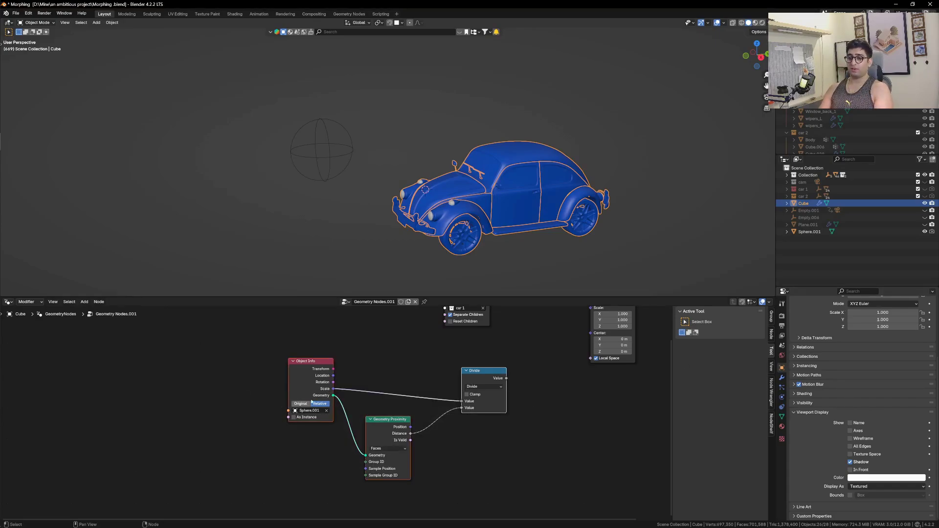
click(326, 167)
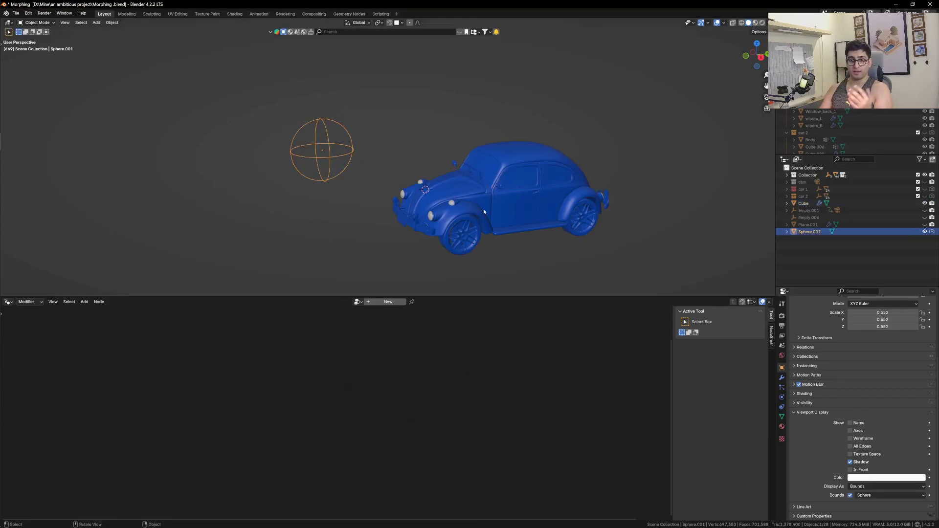
click(492, 175)
scroll(440, 461, down, 8)
scroll(494, 409, up, 9)
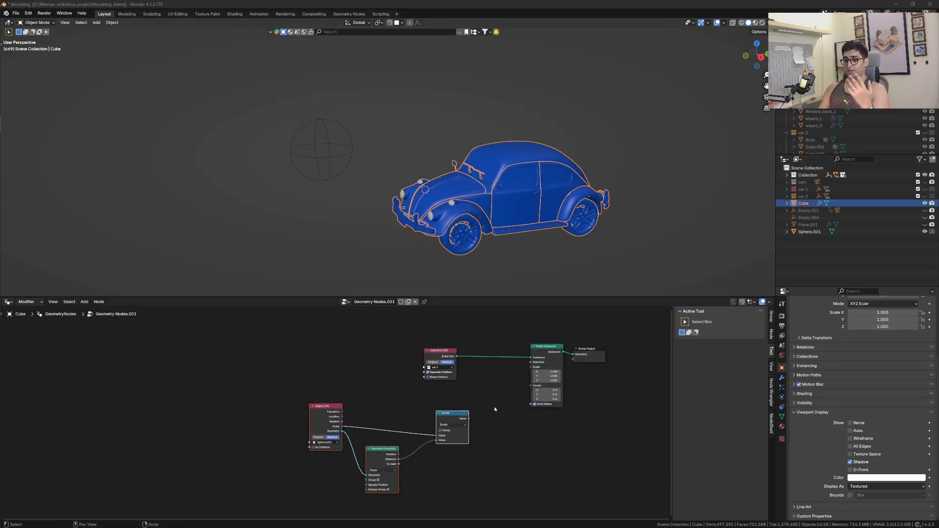
drag(582, 353, 547, 349)
right_click(568, 372)
Resize the sphere to a scale of about 0.745 to test its influence on the car parts
click(375, 155)
key(s)
click(470, 216)
key(s)
click(462, 193)
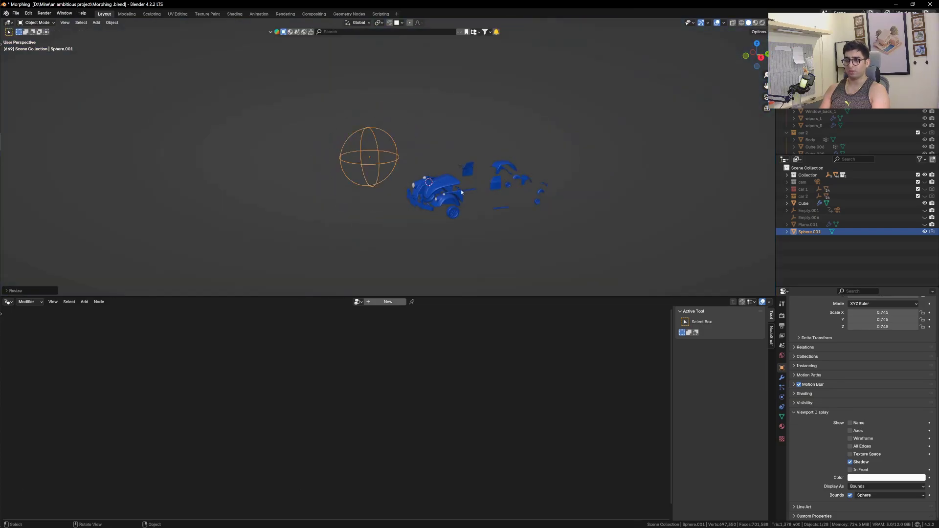
Reselect the car's cube object and insert a Color Ramp node between the Divide and Scale Instances nodes
click(446, 193)
scroll(461, 395, down, 3)
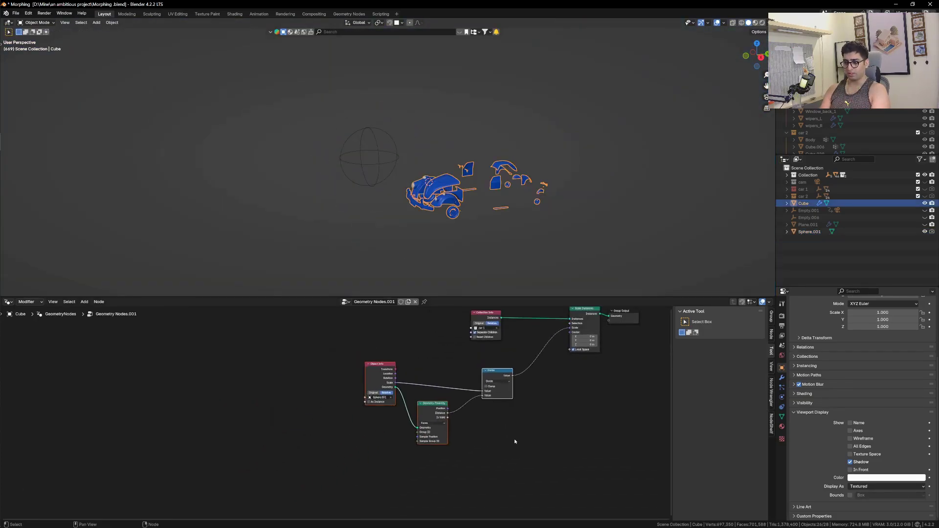
key(shift+a)
text(col)
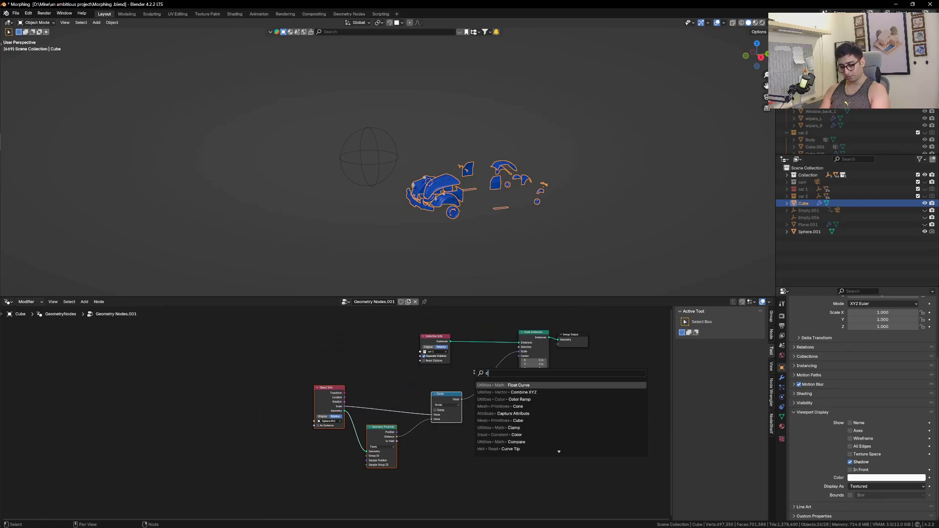
click(548, 399)
click(489, 389)
Move the Color Ramp's black stop to about 0.224 and pull the white stop inward for a sharper transition
scroll(489, 389, up, 3)
scroll(494, 424, up, 1)
drag(471, 403, 490, 408)
drag(564, 403, 492, 402)
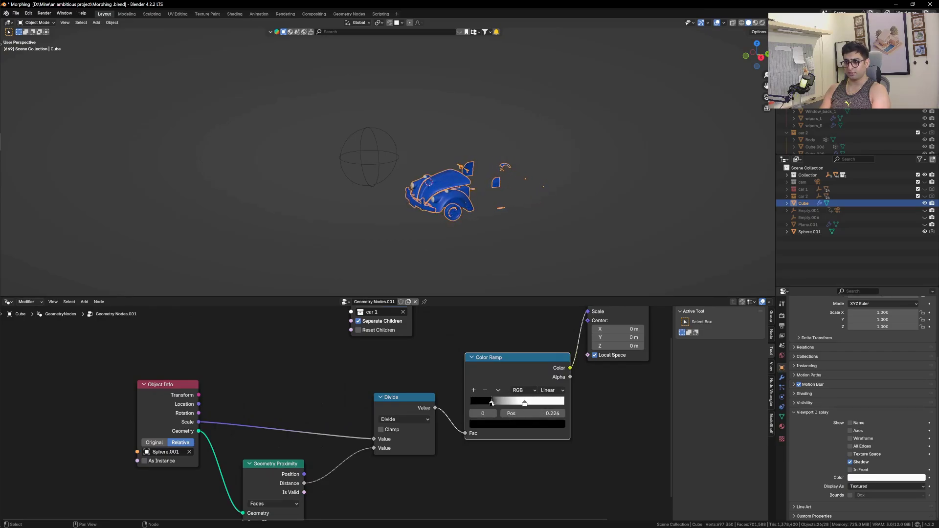
Scale the sphere up to about 1.595 to test the Color Ramp's effect on the car
click(369, 138)
key(s)
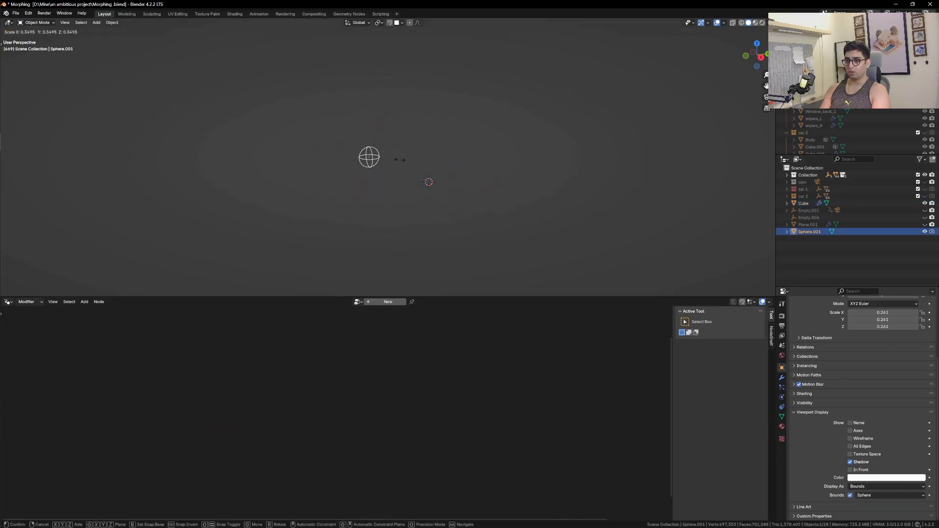
click(506, 199)
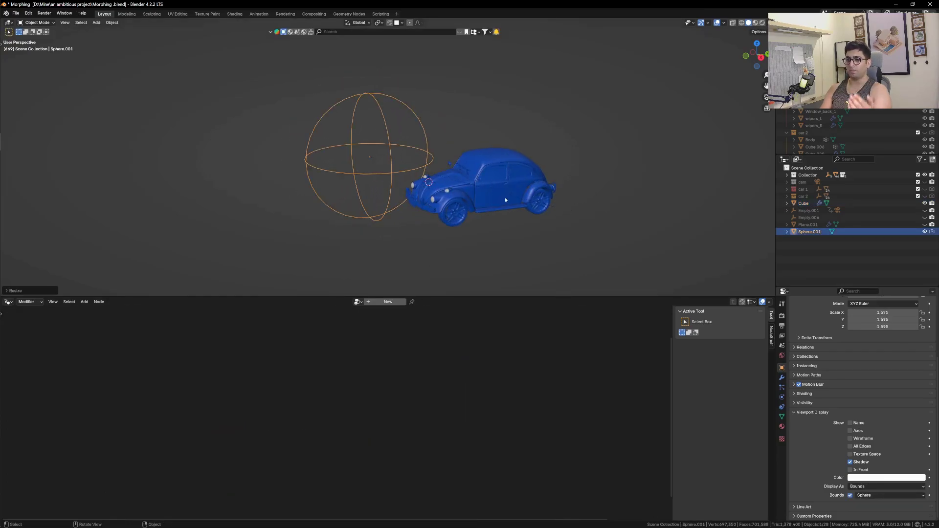
Flip the Color Ramp in the car's node tree and adjust a stop's position
click(505, 199)
scroll(510, 401, up, 4)
click(495, 383)
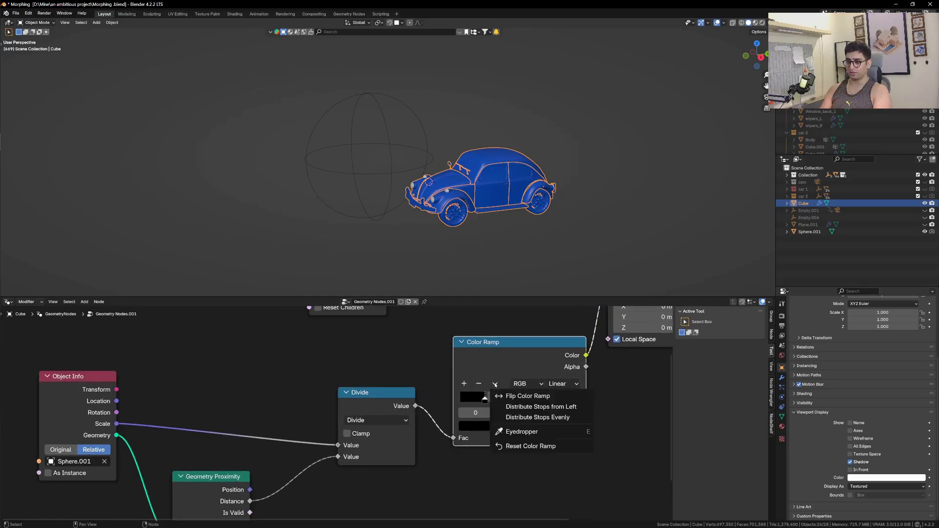
click(504, 394)
drag(509, 400, 491, 400)
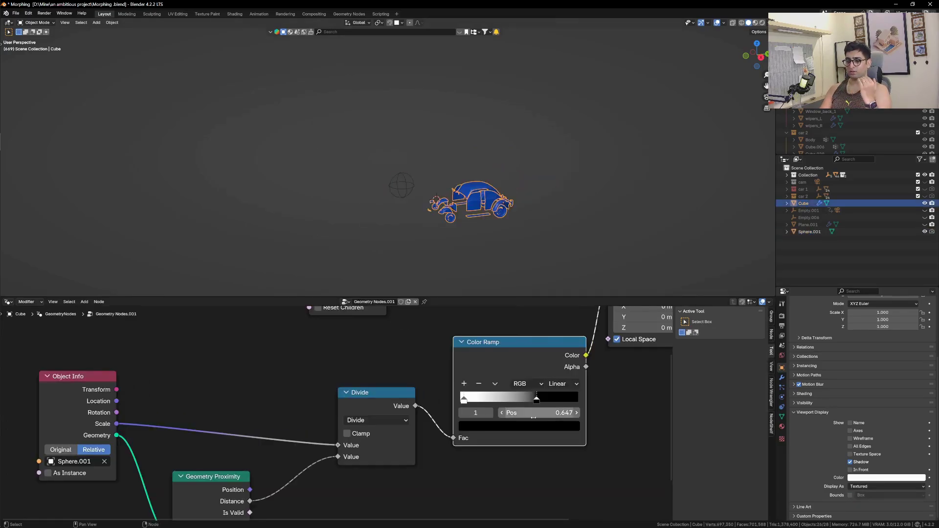
Bring the Color Ramp's white and black stops closer together and test the falloff by resizing the sphere
scroll(518, 413, up, 3)
drag(543, 399, 521, 401)
drag(441, 399, 471, 398)
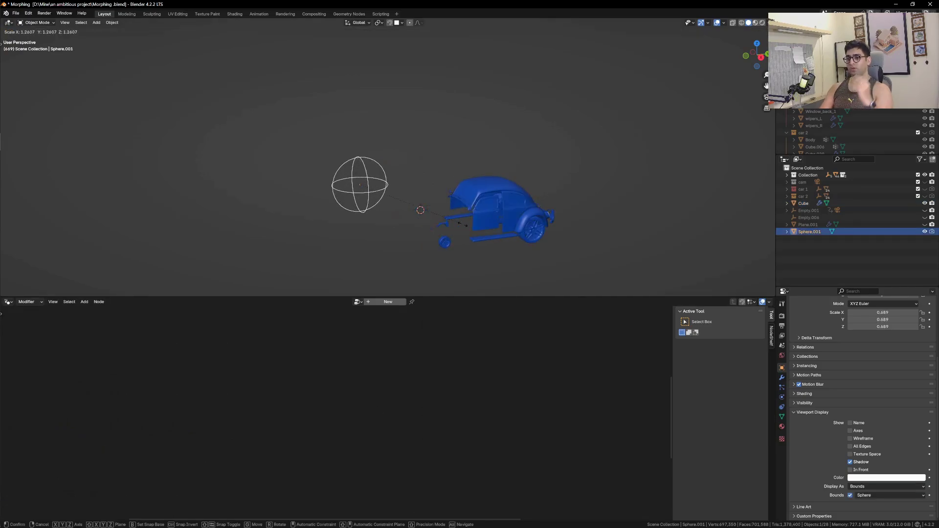
click(463, 225)
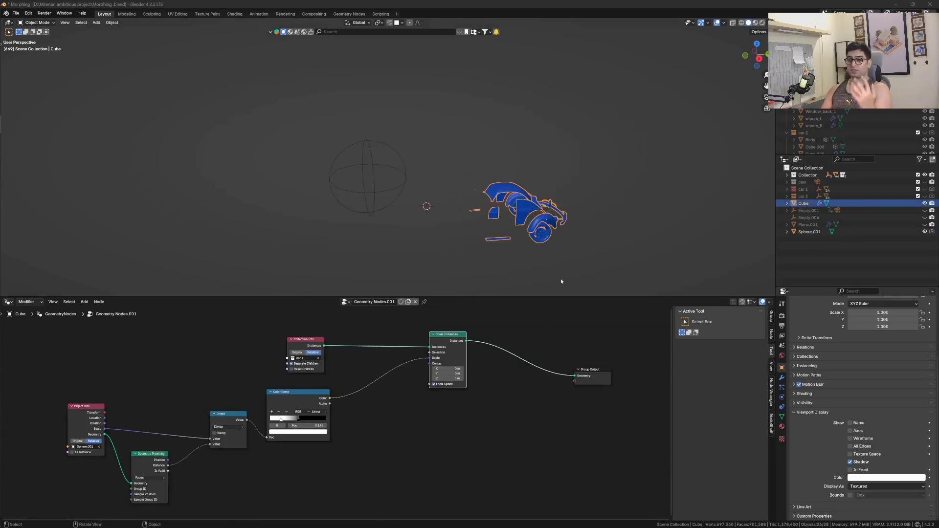
Bring the car 2 collection in as a Relative Collection Info node with Separate Children enabled, and connect it to the Group Output
click(801, 203)
drag(802, 196, 431, 460)
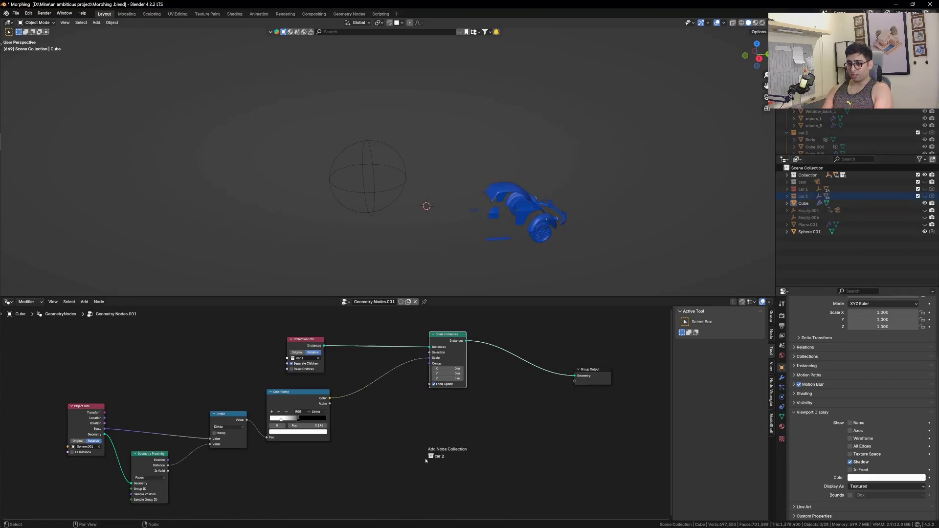
drag(351, 458, 608, 365)
scroll(364, 471, up, 3)
click(335, 491)
scroll(343, 484, down, 3)
scroll(374, 484, up, 4)
scroll(375, 484, down, 5)
scroll(419, 379, up, 1)
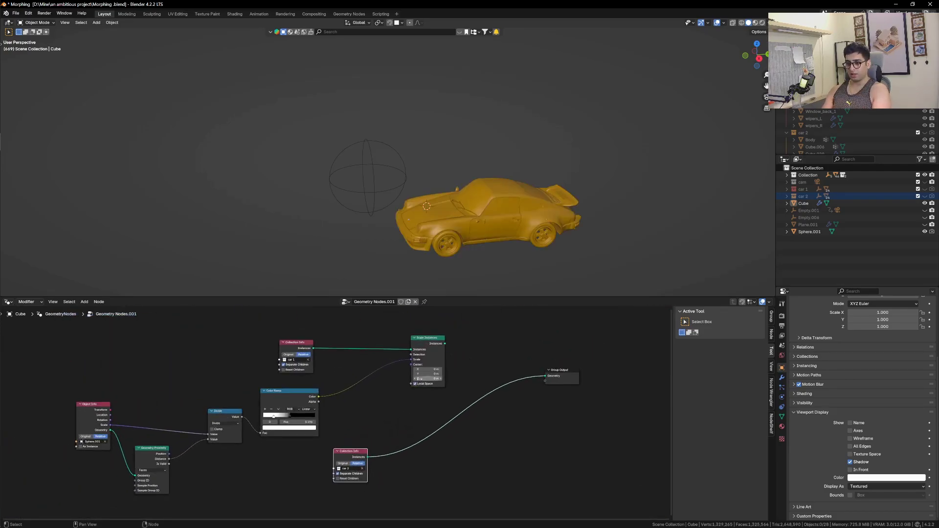
Duplicate the Scale Instances node onto the car 2 link and connect the Color Ramp's Color output to its Scale
click(426, 339)
key(shift+d)
click(446, 425)
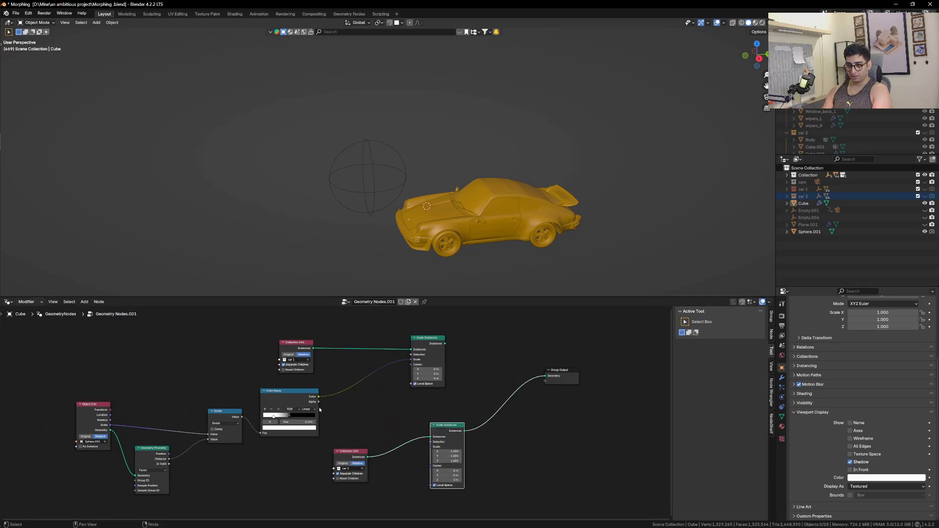
drag(318, 397, 358, 395)
drag(427, 448, 430, 447)
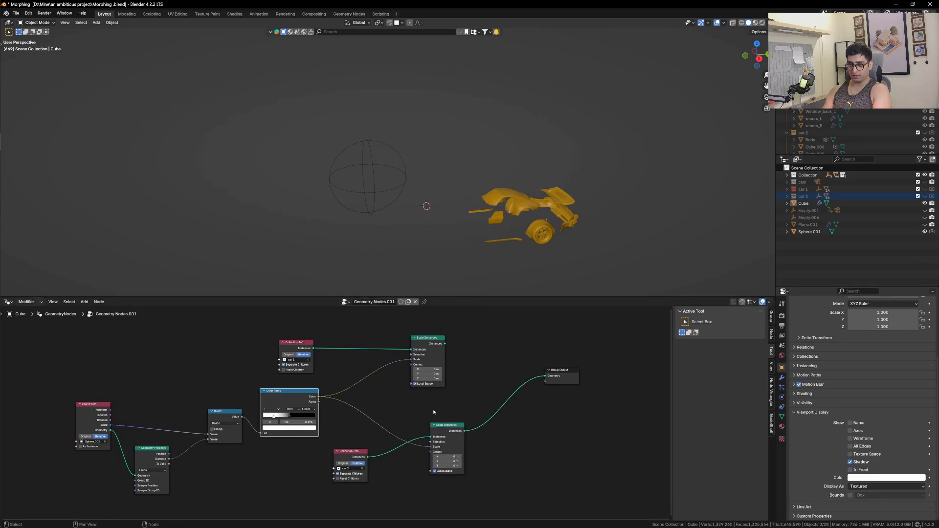
Resize the sphere to about 0.953 to test the effect on car 2, and reselect the cube object
click(413, 166)
key(s)
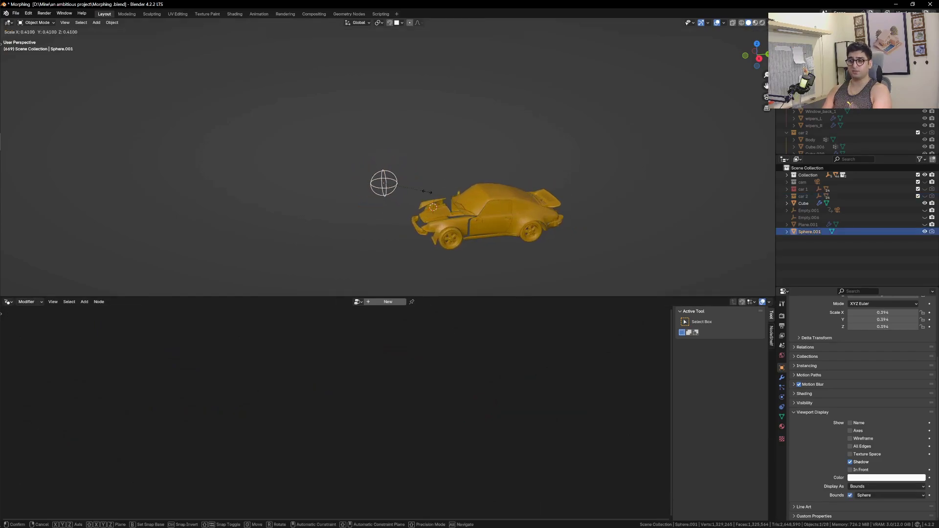
click(486, 216)
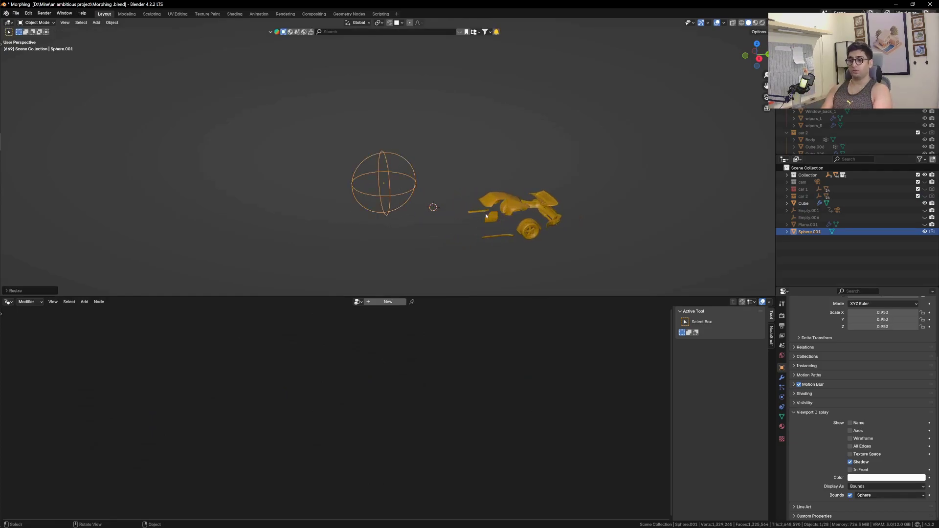
click(508, 207)
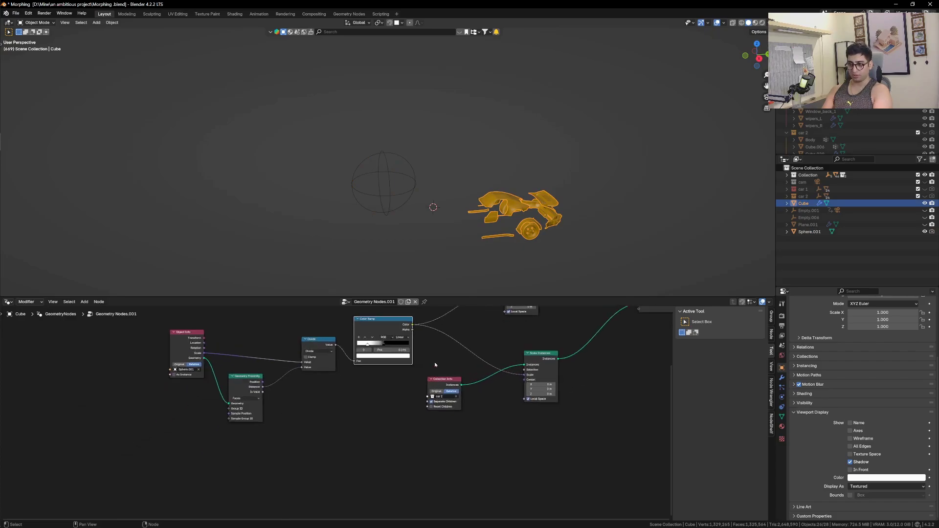
key(shift+d)
click(367, 417)
drag(336, 345, 349, 371)
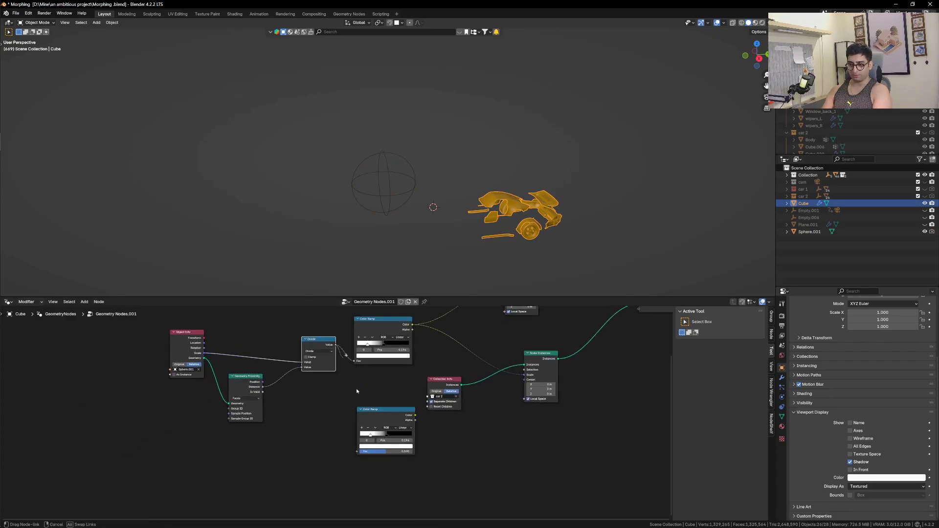
click(383, 433)
key(x)
Move the Object Info, Geometry Proximity, Divide and Color Ramp nodes away from the car 2 nodes to make room
scroll(409, 404, down, 3)
middle_drag(408, 404, 345, 414)
scroll(364, 406, up, 4)
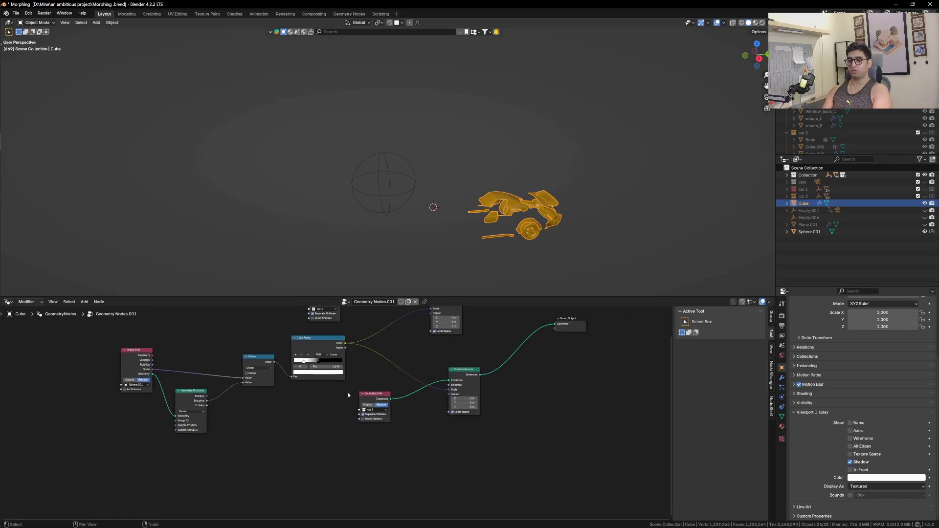
scroll(349, 426, down, 3)
drag(119, 360, 336, 427)
key(g)
click(228, 441)
Insert a Float Curve node on the link between the Color Ramp and car 2's Scale Instances node
scroll(434, 389, up, 4)
key(shift+a)
click(419, 379)
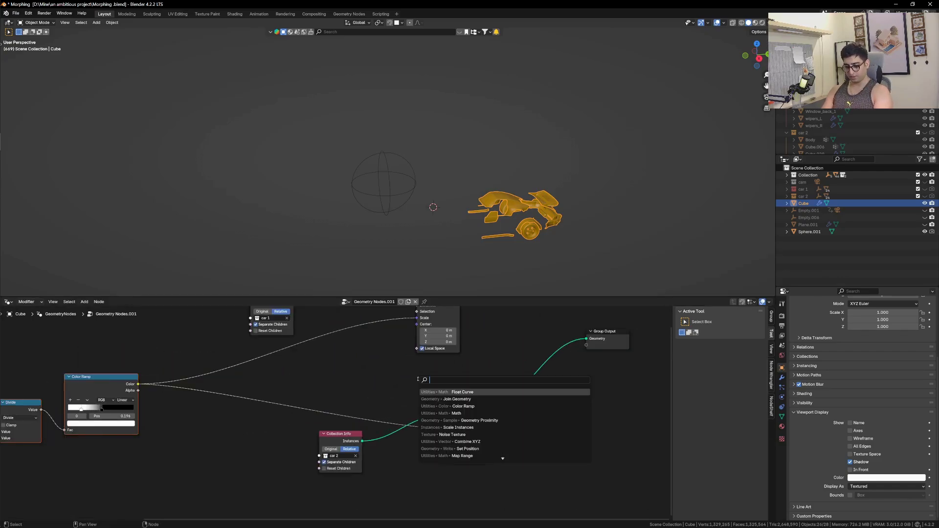
text(flo)
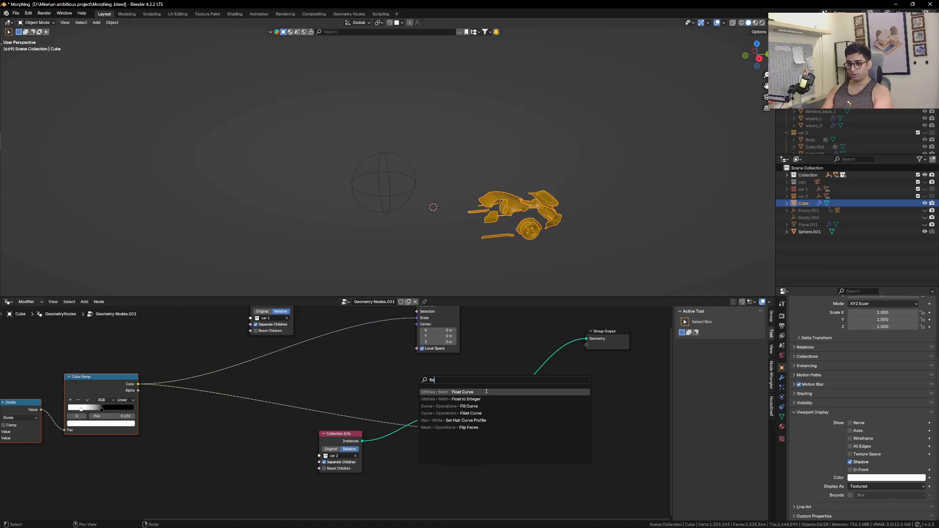
click(486, 391)
click(364, 391)
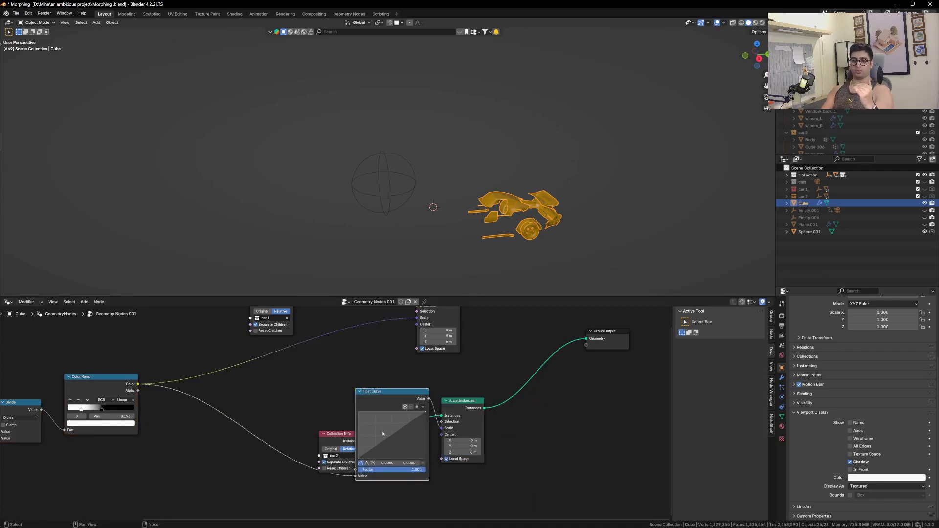
Invert the Float Curve so it falls from 1 at the start to 0 at the end, and move the node toward the Color Ramp
drag(361, 458, 360, 413)
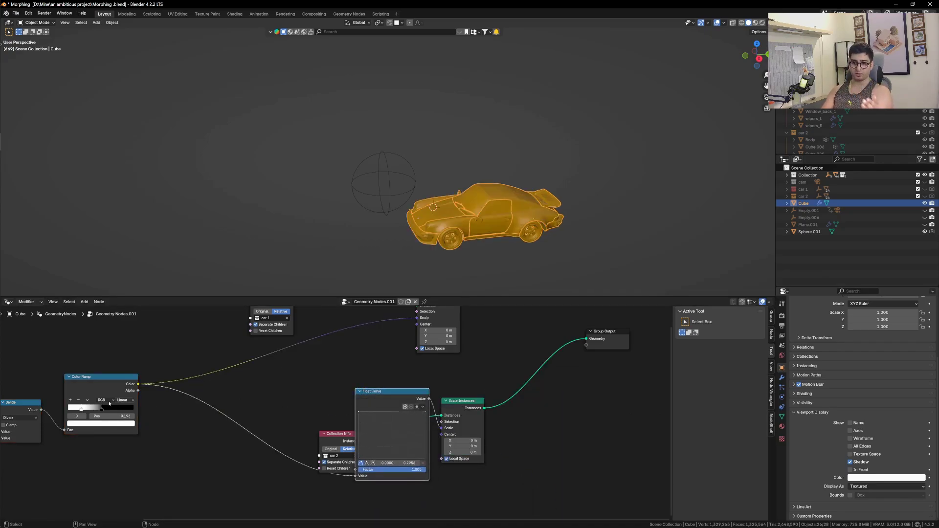
drag(426, 413, 339, 382)
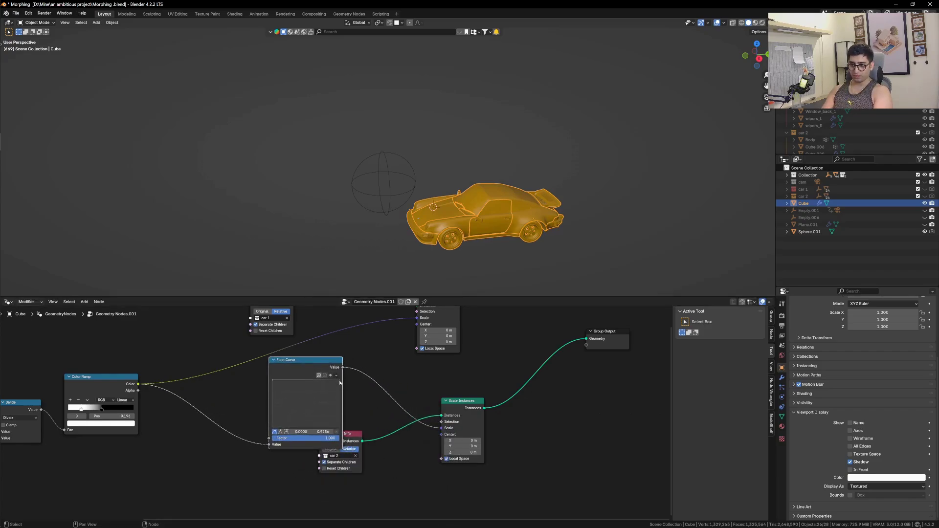
scroll(477, 143, down, 2)
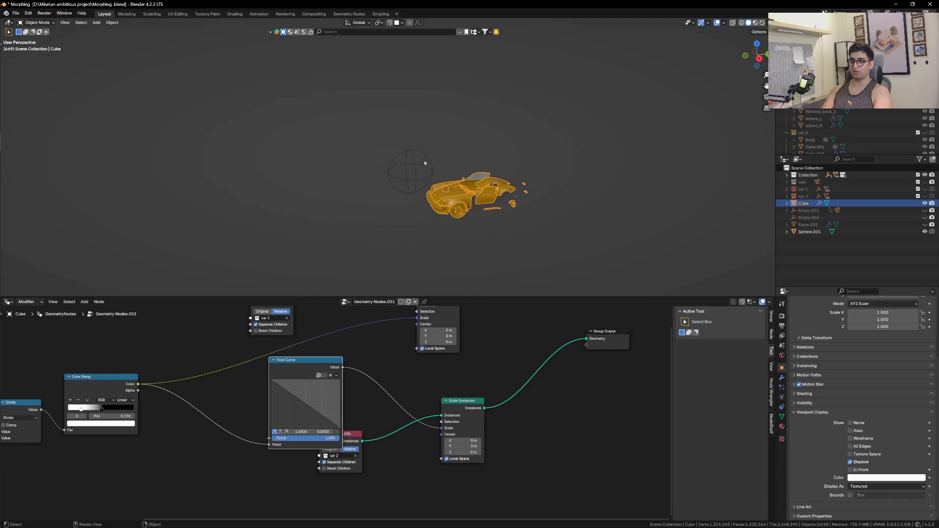
Scale the sphere up to about 1.952 to test the inverted effect on car 2
click(512, 211)
click(424, 156)
key(s)
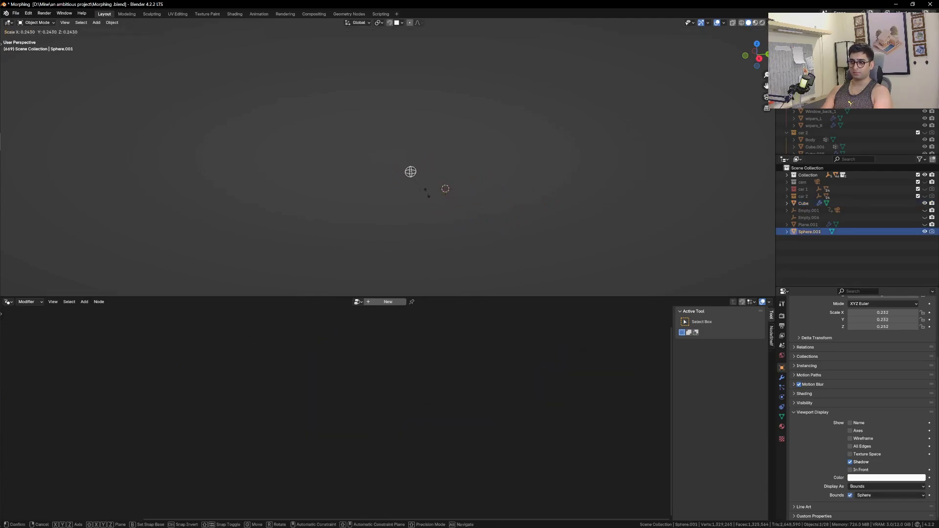
click(602, 208)
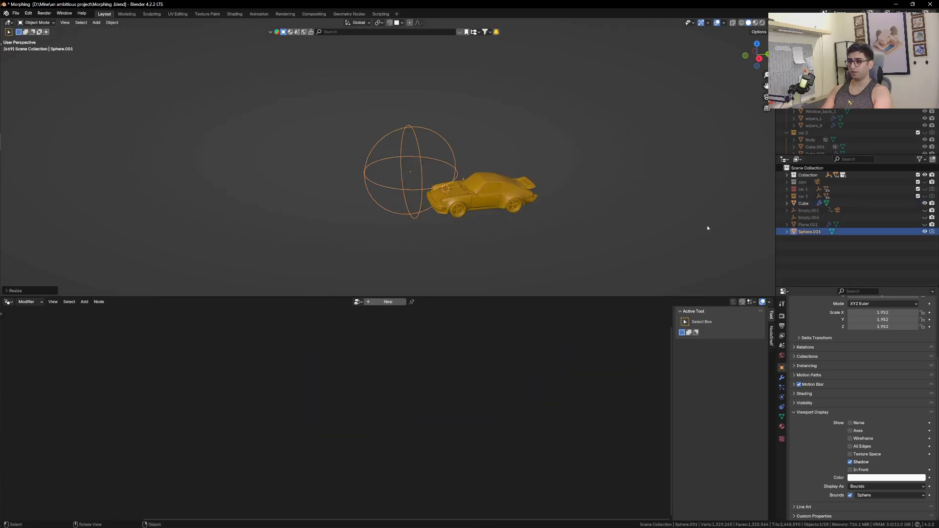
Add a Join Geometry node before the Group Output and connect both cars' Scale Instances nodes into it
click(523, 203)
scroll(477, 424, down, 5)
scroll(530, 333, up, 3)
key(shift+a)
text(jo)
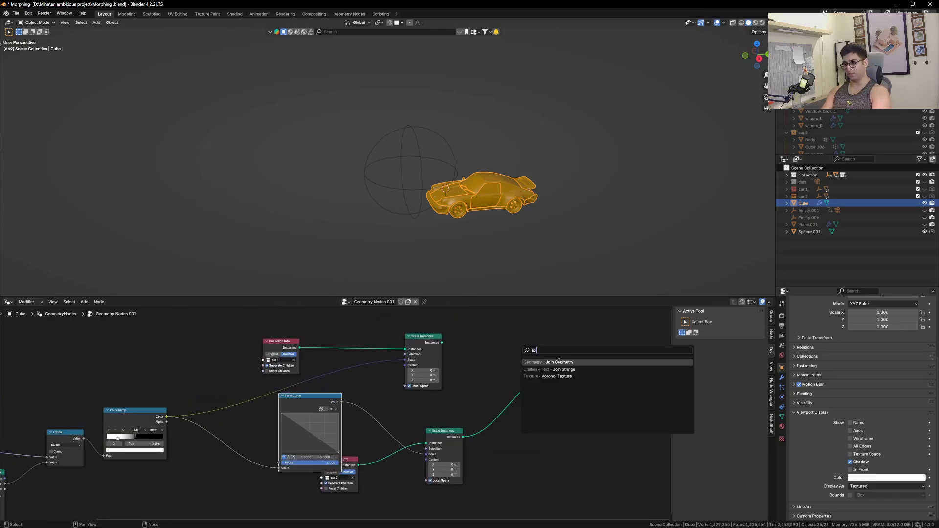
click(559, 362)
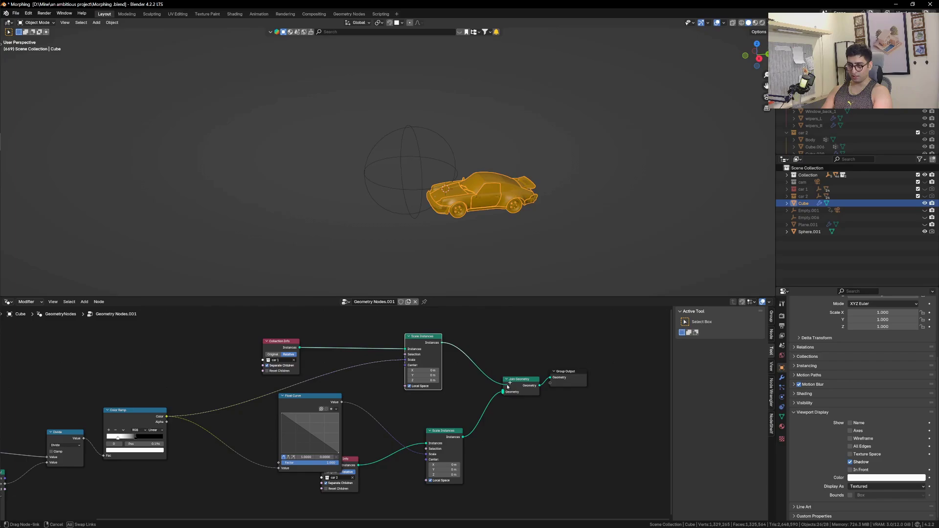
Rescale the sphere to test both cars morphing together, and reselect the car object
click(452, 162)
key(s)
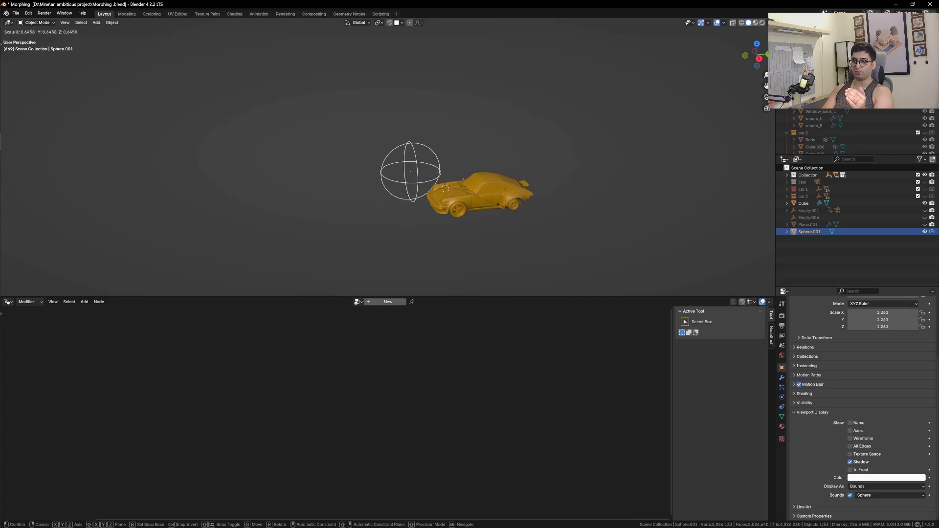
click(474, 195)
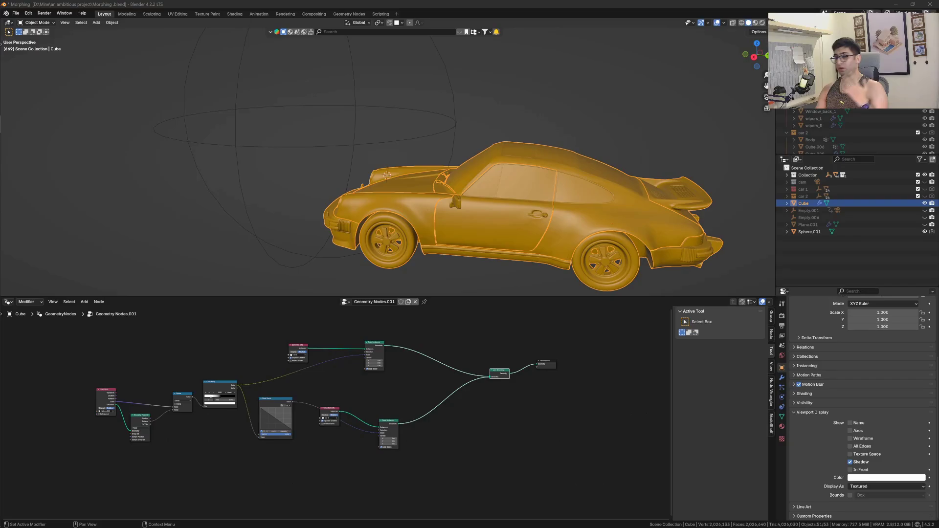
Insert a Rotate Instances node between car 1's Scale Instances node and the Join Geometry node
scroll(441, 352, up, 4)
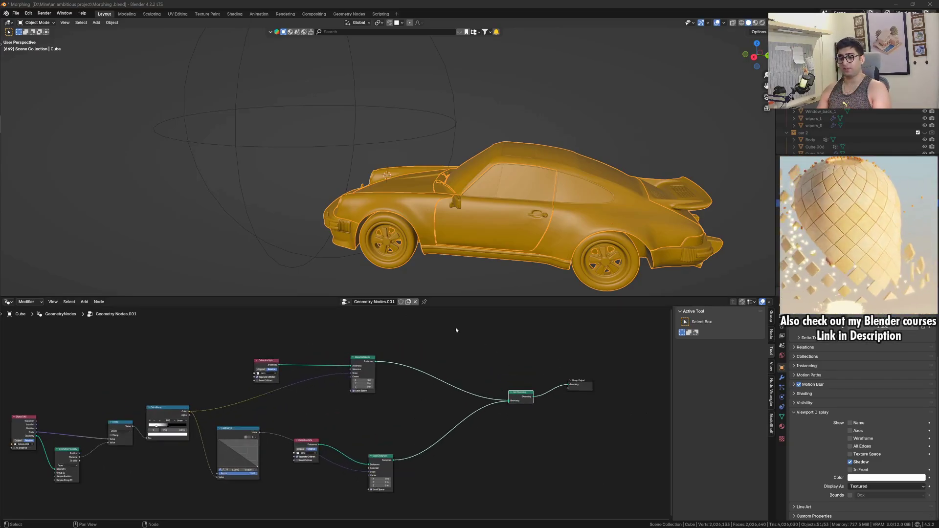
key(shift+a)
text(rotate in)
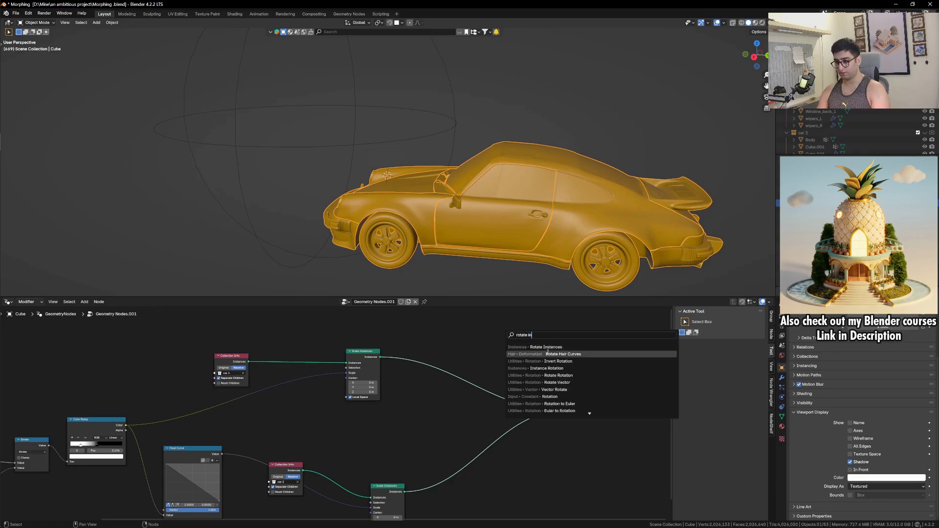
click(551, 368)
click(478, 383)
scroll(478, 384, up, 4)
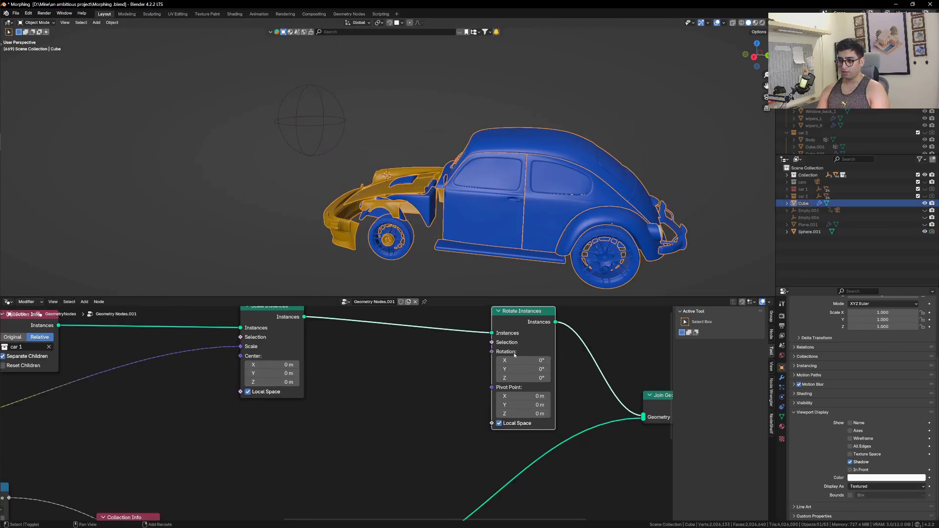
Add a Combine XYZ node and connect its Vector to the Rotation input of car 1's Rotate Instances node
mouse_move(501, 360)
mouse_down()
mouse_move(521, 361)
mouse_move(501, 360)
mouse_up()
key(shift+a)
text(comb)
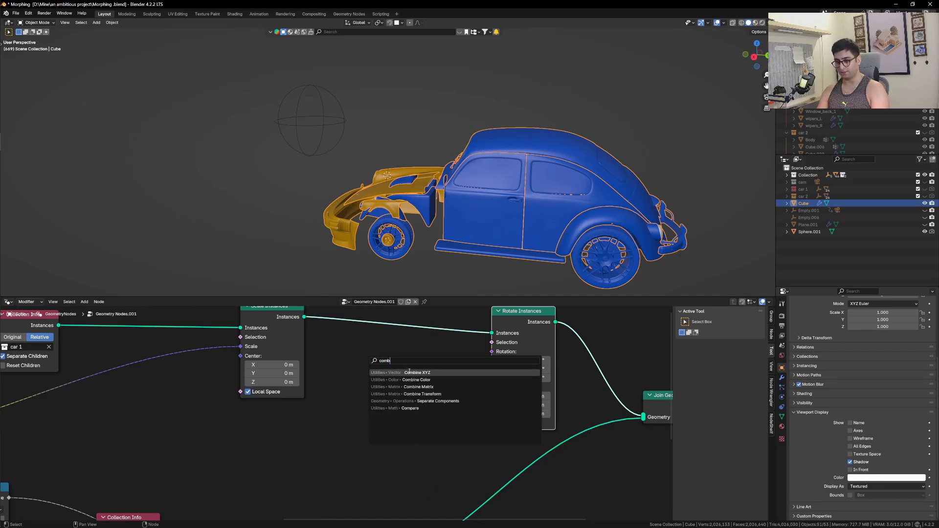
click(409, 371)
click(395, 387)
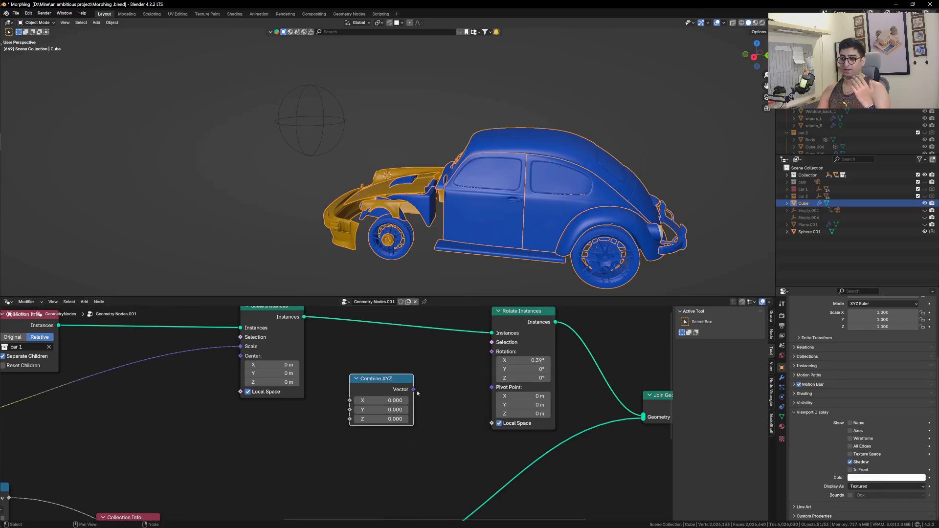
drag(493, 357, 492, 352)
Connect the Color Ramp's Color output to the X input of the Combine XYZ node
mouse_move(371, 400)
mouse_down()
mouse_move(394, 400)
mouse_move(372, 400)
mouse_up()
scroll(419, 433, down, 5)
scroll(274, 429, up, 2)
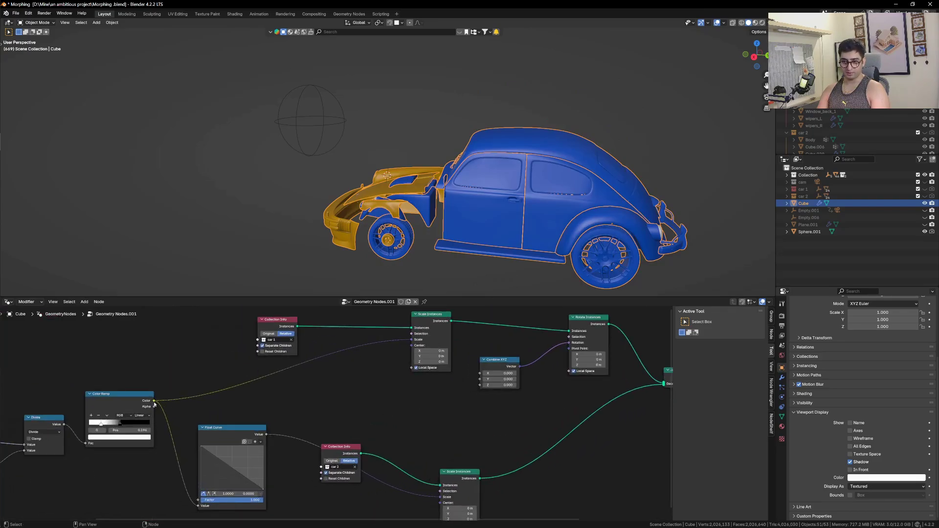
drag(480, 375, 480, 373)
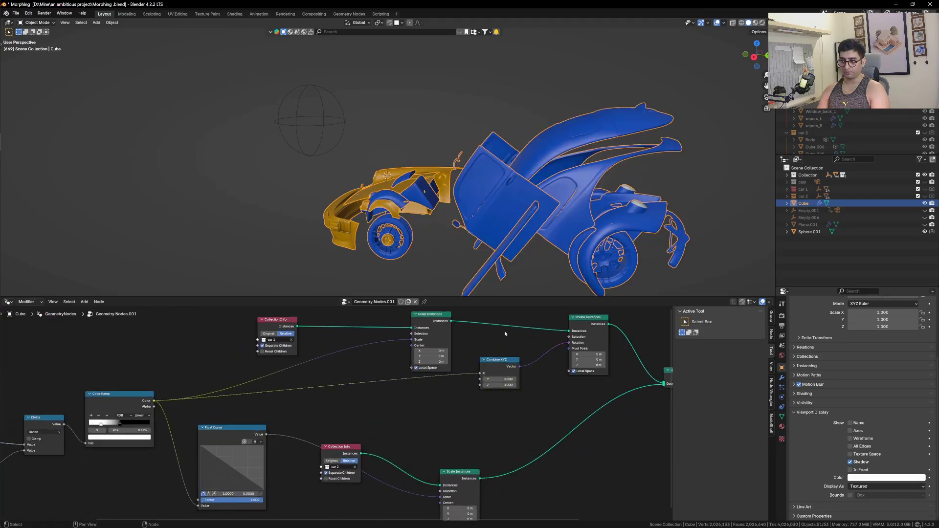
Scale the sphere to about 0.766 to test the rotation of car 1's parts
click(328, 113)
key(s)
click(547, 198)
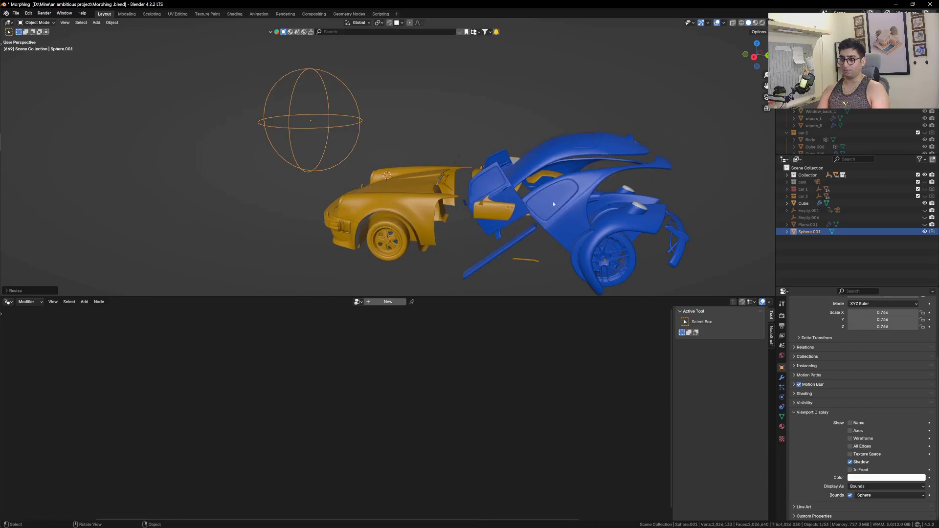
Insert a Map Range node on the link between the Color Ramp and the Combine XYZ node's X input
click(547, 198)
middle_drag(458, 372, 336, 371)
key(shift+a)
text(map)
click(382, 386)
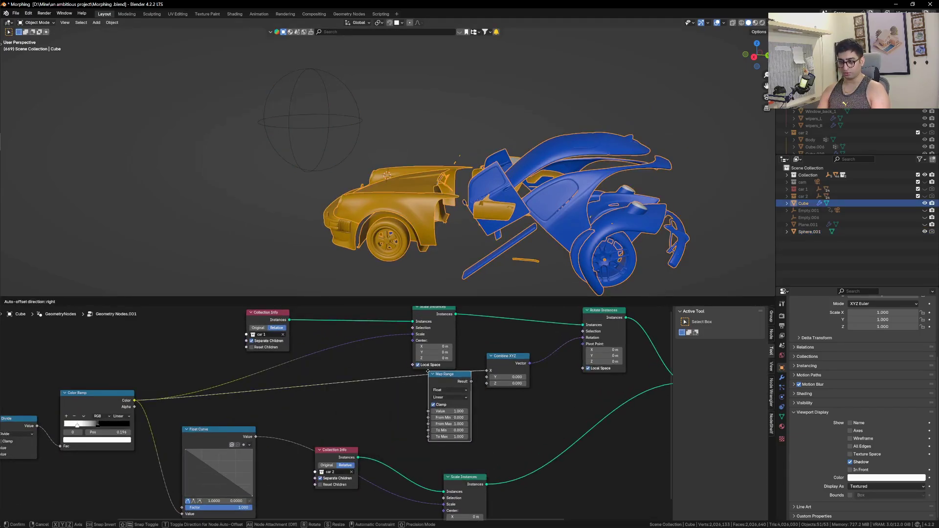
click(454, 398)
Set the Map Range node's To Min to 1 and To Max to 0
scroll(456, 435, up, 3)
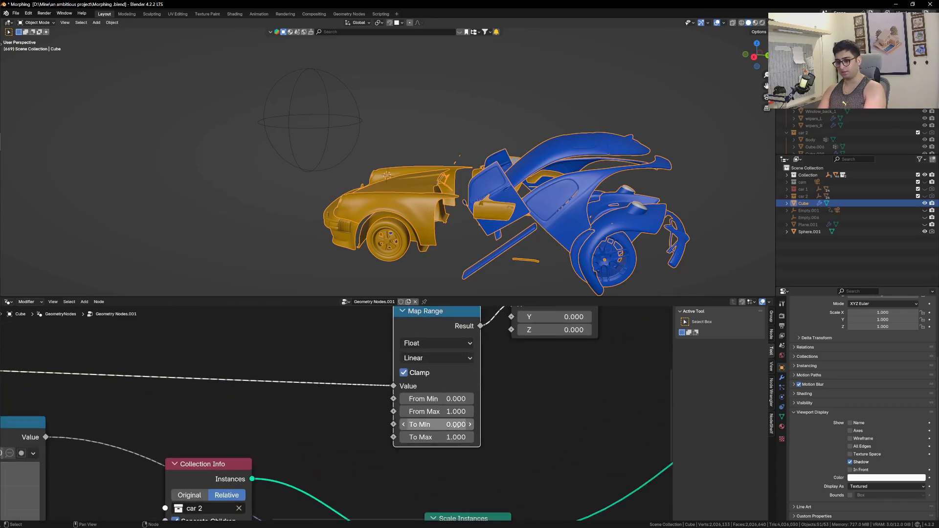
click(453, 426)
text(1)
key(Return)
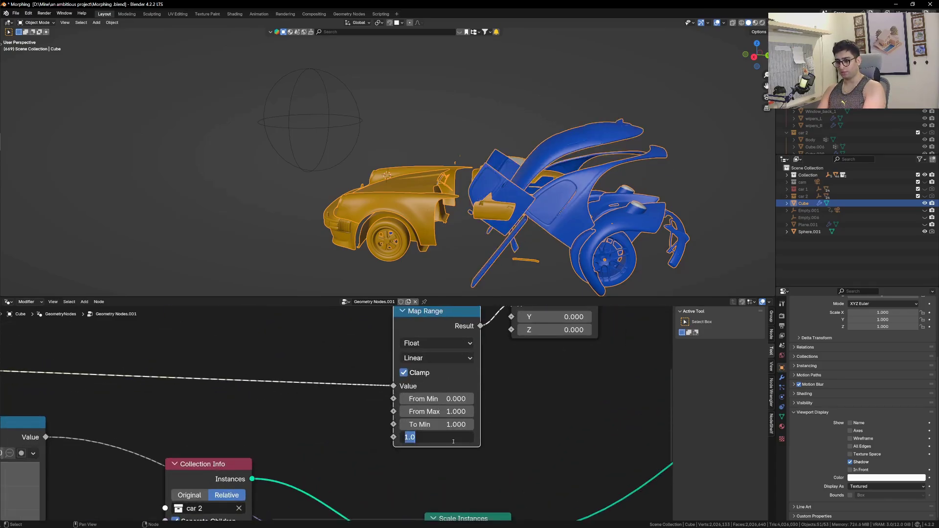
click(454, 441)
text(0)
key(Return)
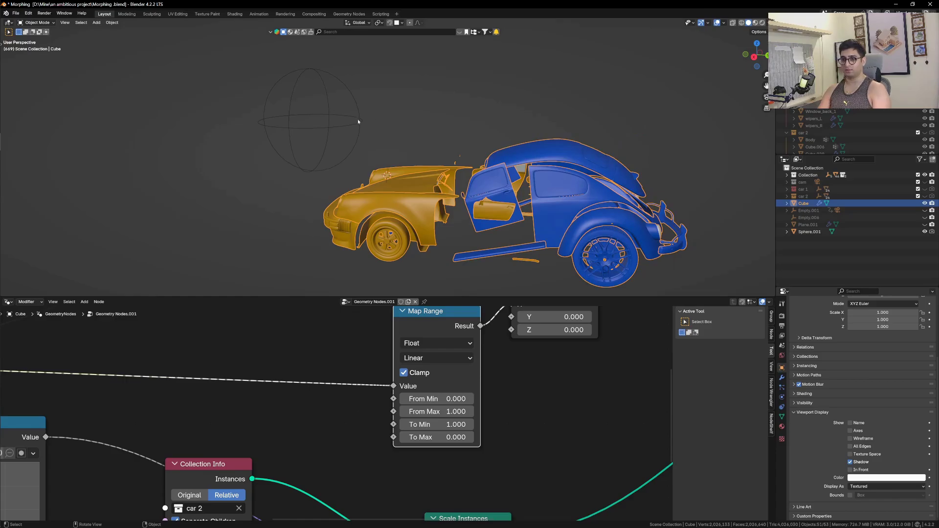
Rescale the sphere to test the reversed rotation on car 1's parts
click(359, 121)
key(s)
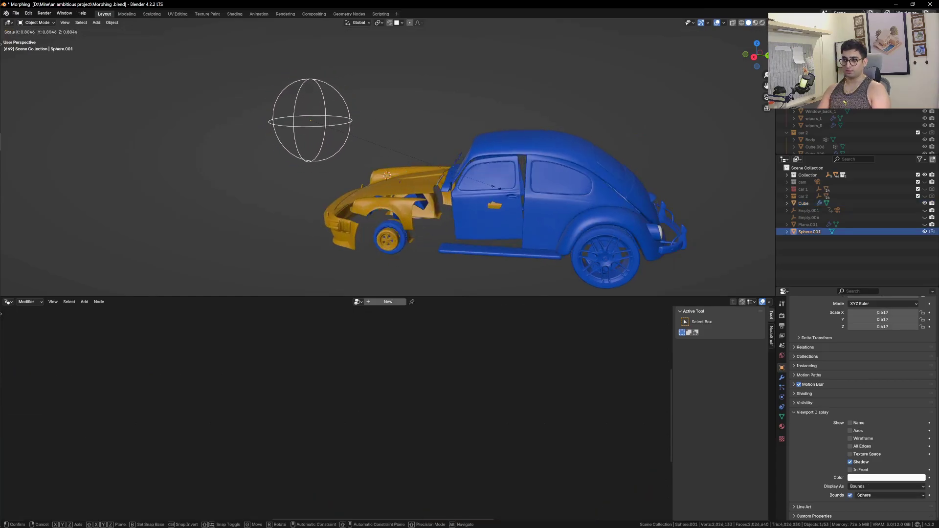
click(528, 198)
Increase the Map Range node's To Min to 3.620 for a stronger rotation of car 1's parts
click(528, 198)
shift+drag(440, 419, 516, 418)
scroll(395, 160, down, 2)
Scale the sphere down and up to test the stronger rotation on car 1
click(396, 160)
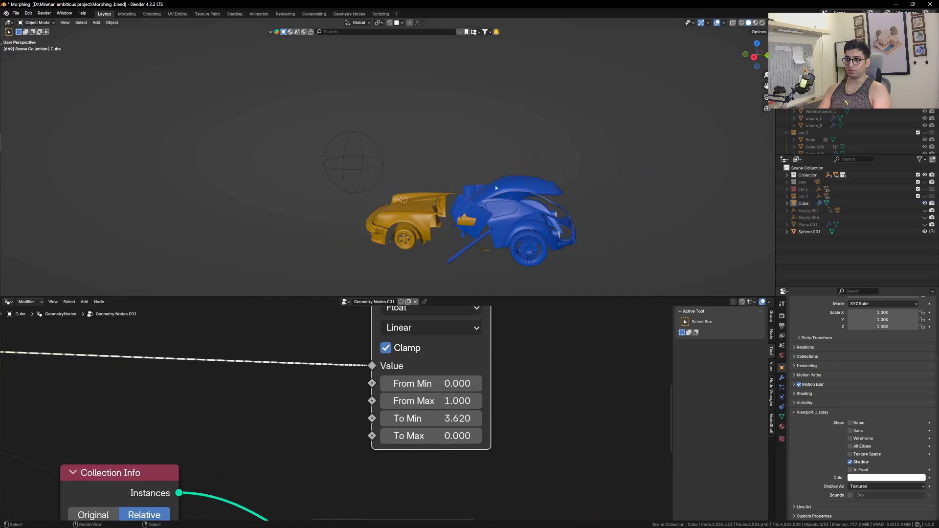
click(330, 161)
key(s)
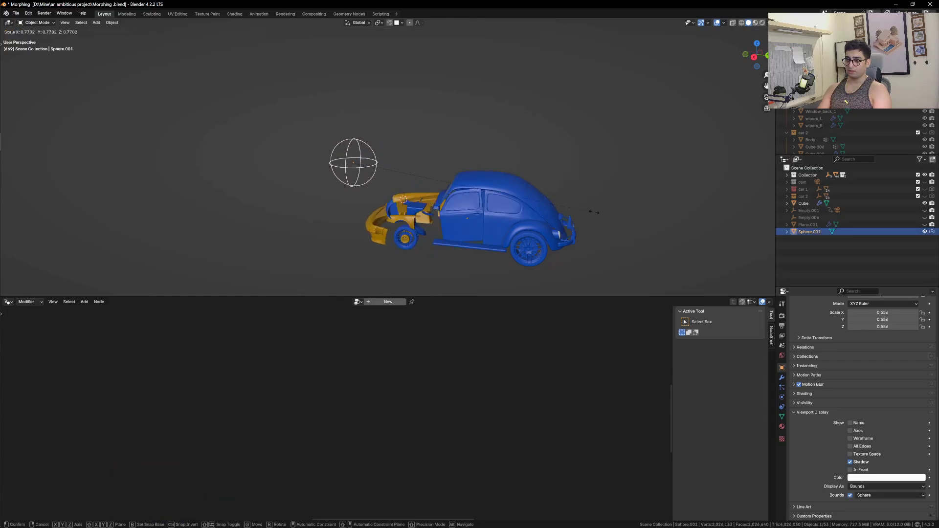
click(615, 222)
Duplicate the Rotate Instances node and insert the copy between car 2's Scale Instances node and Join Geometry
click(419, 209)
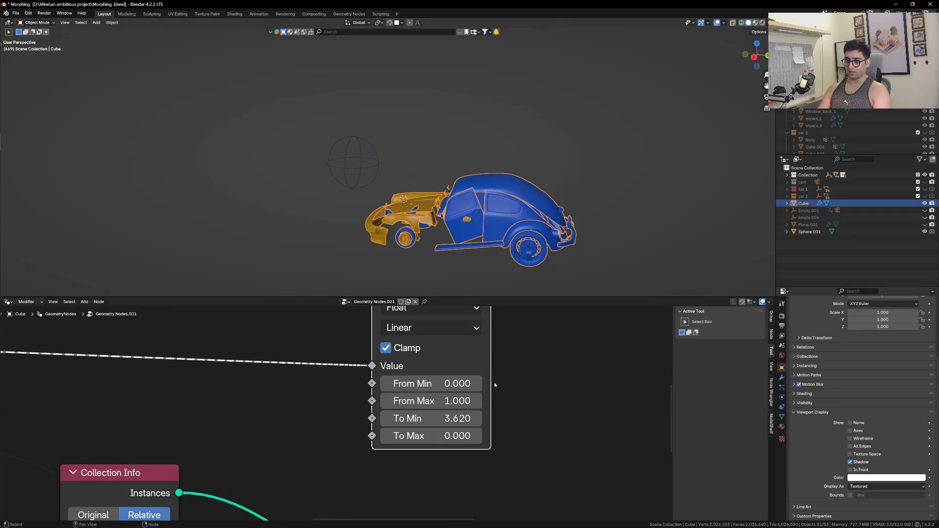
scroll(494, 382, down, 5)
scroll(467, 398, up, 2)
click(469, 331)
key(shift+d)
click(466, 428)
drag(466, 429, 520, 452)
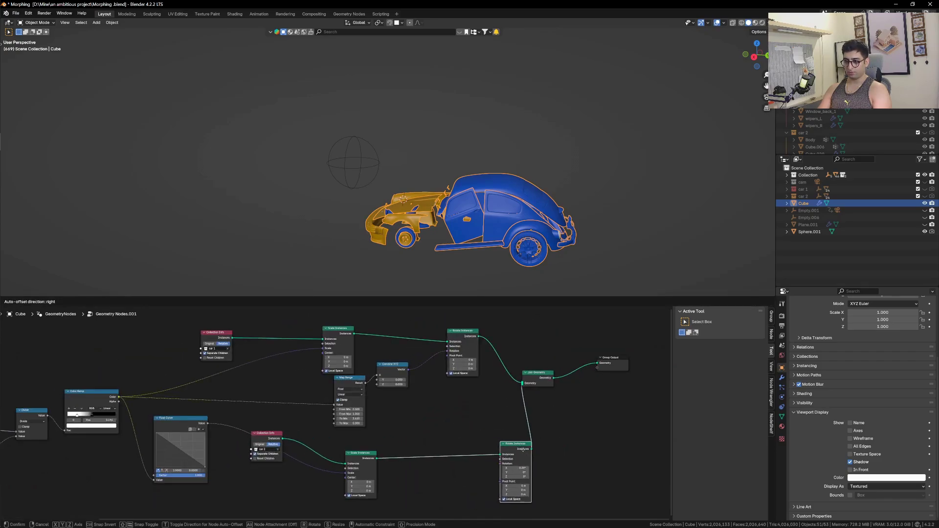
Duplicate the Map Range and Combine XYZ nodes together and place the copies below car 2's Scale Instances node
middle_drag(479, 453, 518, 398)
drag(468, 382, 373, 323)
key(shift+d)
click(474, 476)
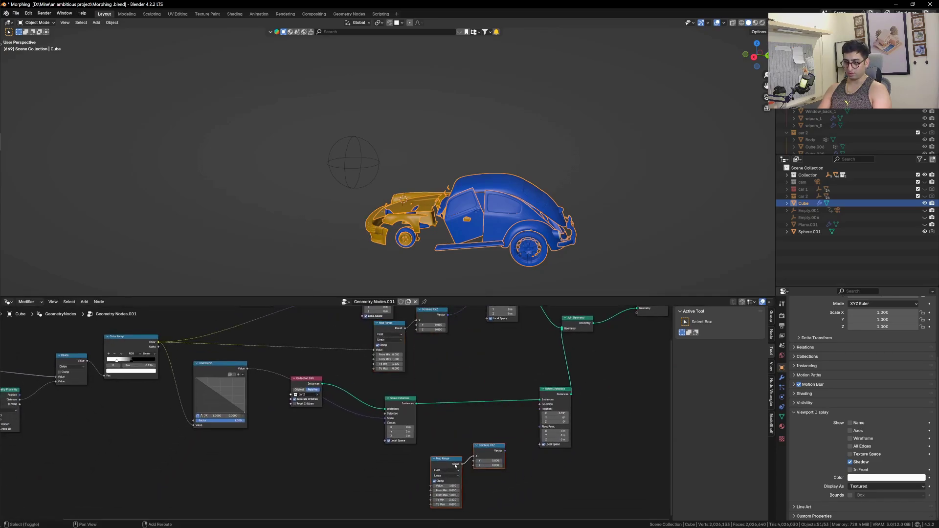
Connect the copied Combine XYZ to car 2's Rotate Instances Rotation, and the Color Ramp's Color to the copied Map Range's Value
scroll(475, 475, up, 3)
drag(519, 433, 579, 362)
scroll(562, 392, down, 4)
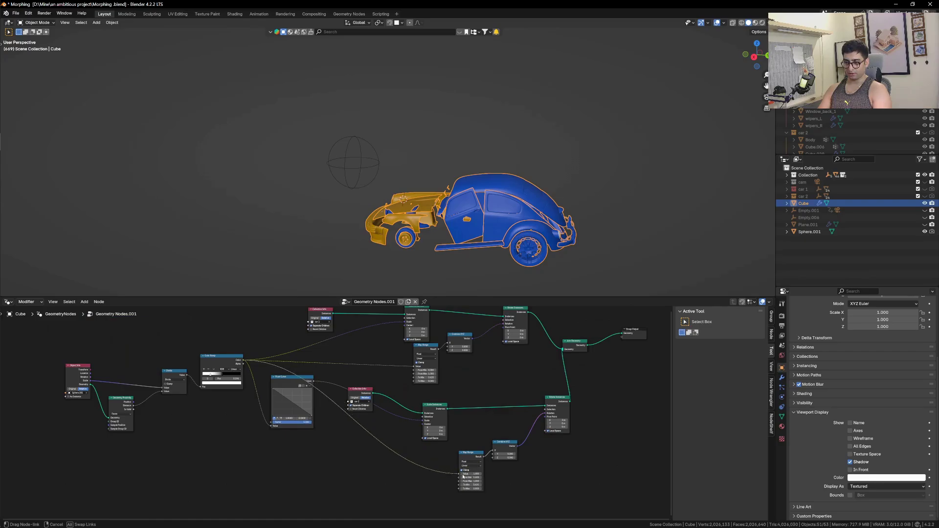
drag(464, 476, 463, 474)
Set the copied Map Range node's To Min to 0 and To Max to 3.660
scroll(477, 488, up, 8)
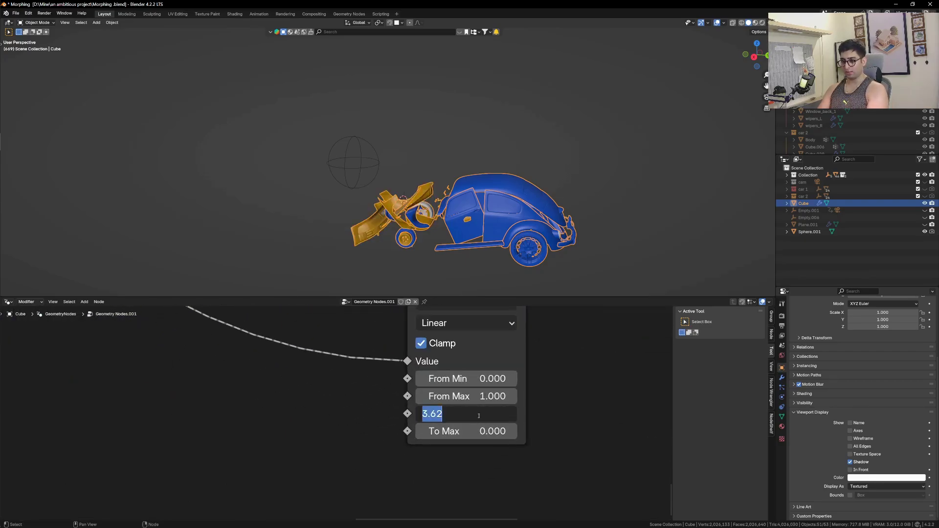
key(Return)
click(479, 415)
text(0)
key(Return)
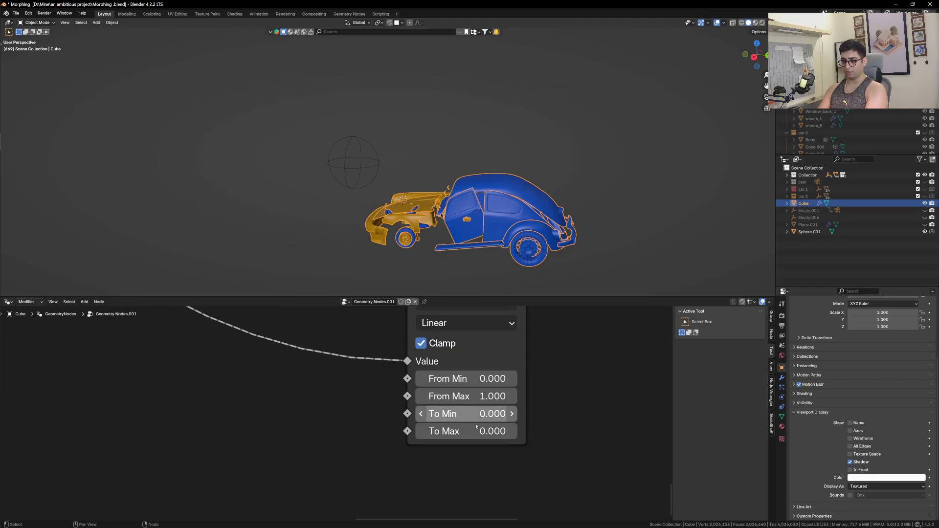
click(468, 431)
text(1)
key(Return)
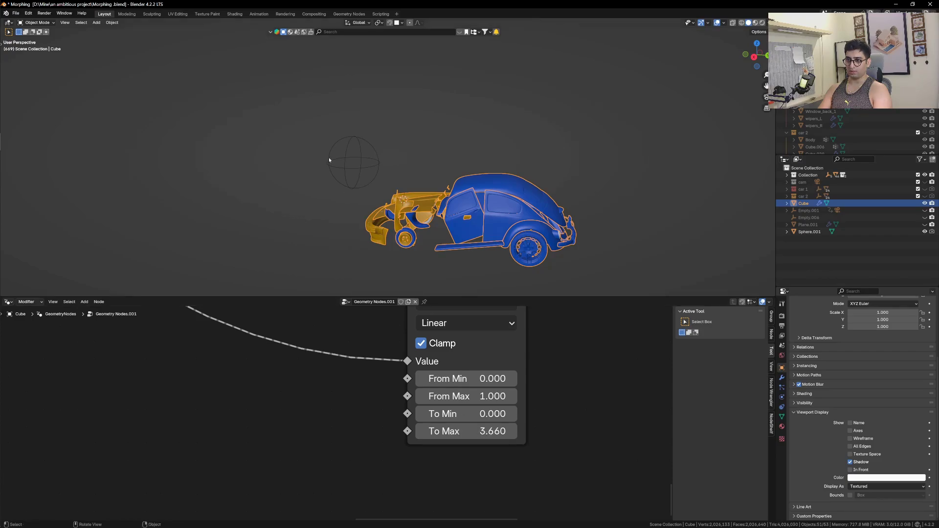
Rescale the sphere to test the complete morph with both cars' parts rotating and scaling
click(350, 159)
scroll(629, 193, down, 3)
key(s)
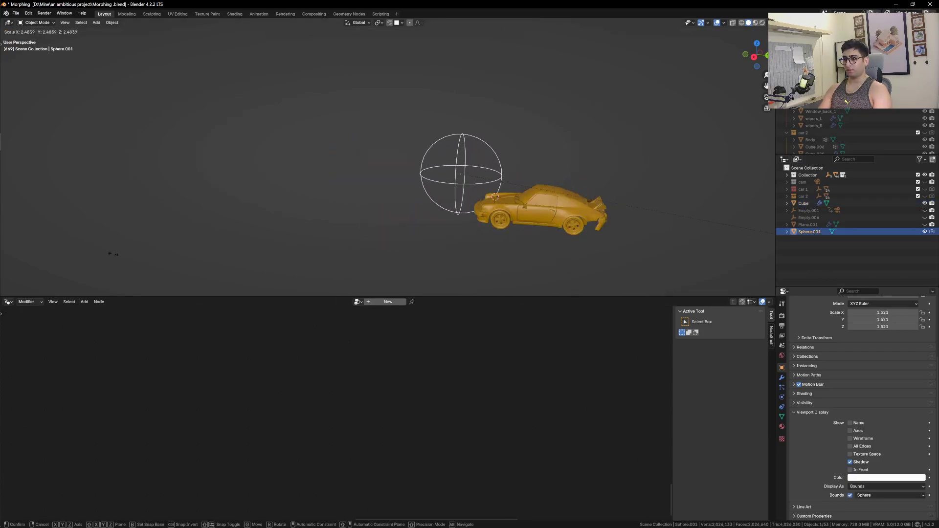
click(142, 256)
middle_drag(393, 263, 421, 265)
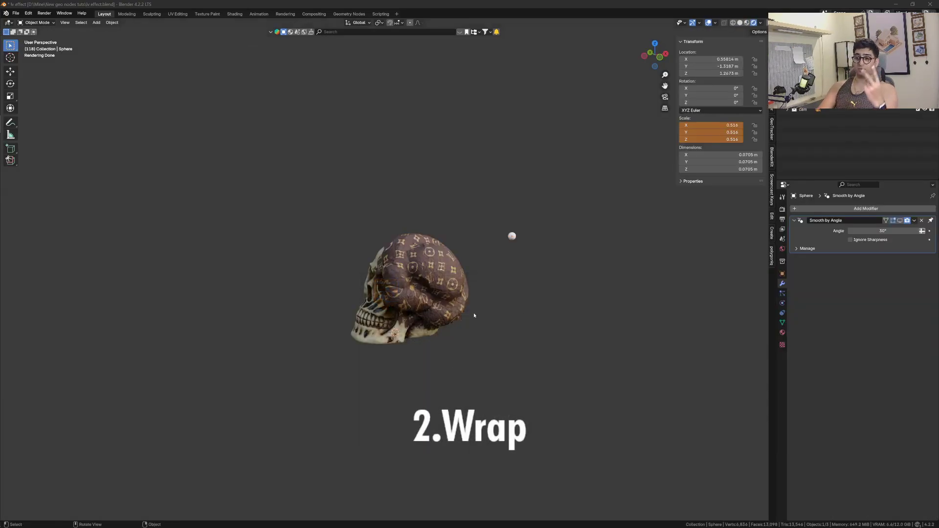
In the finished skull wrap file, scale the small sphere and move it toward the skull to preview the wrap effect
middle_drag(480, 266, 507, 285)
scroll(507, 285, up, 1)
drag(584, 289, 550, 259)
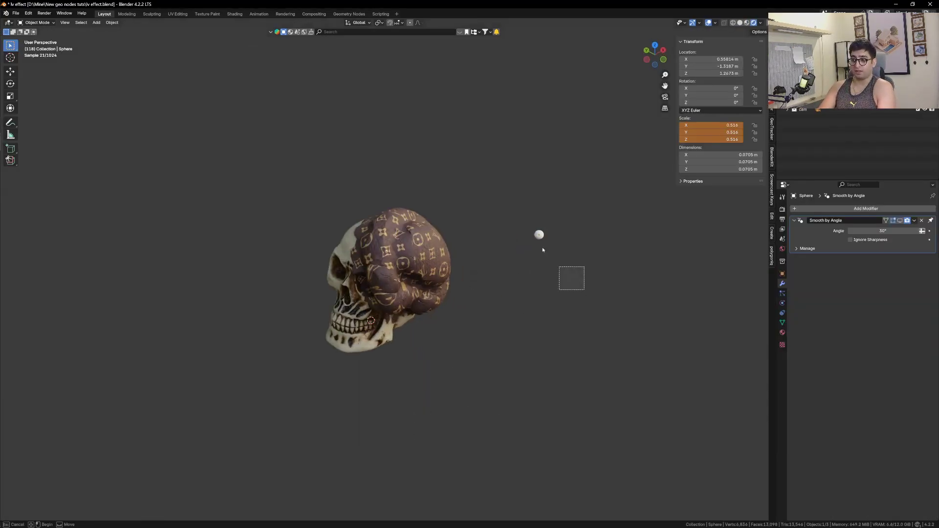
key(s)
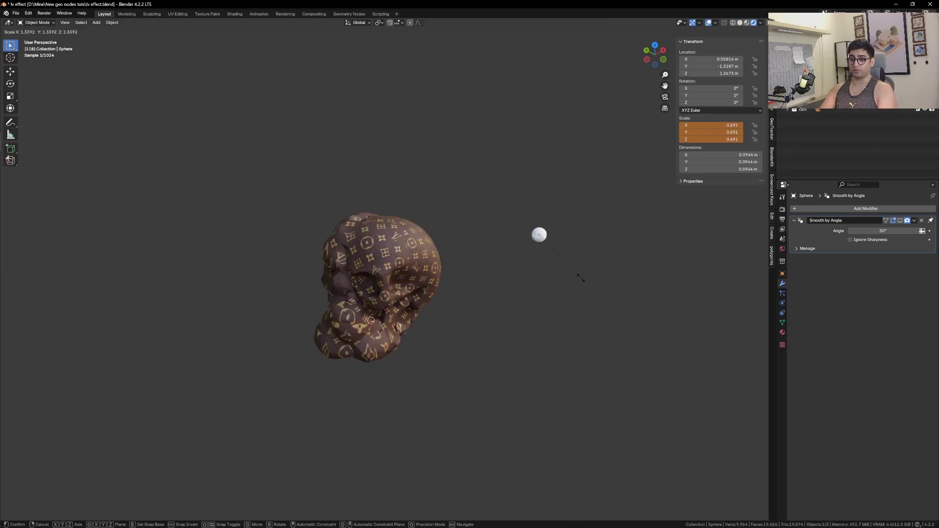
click(563, 271)
key(g)
click(292, 298)
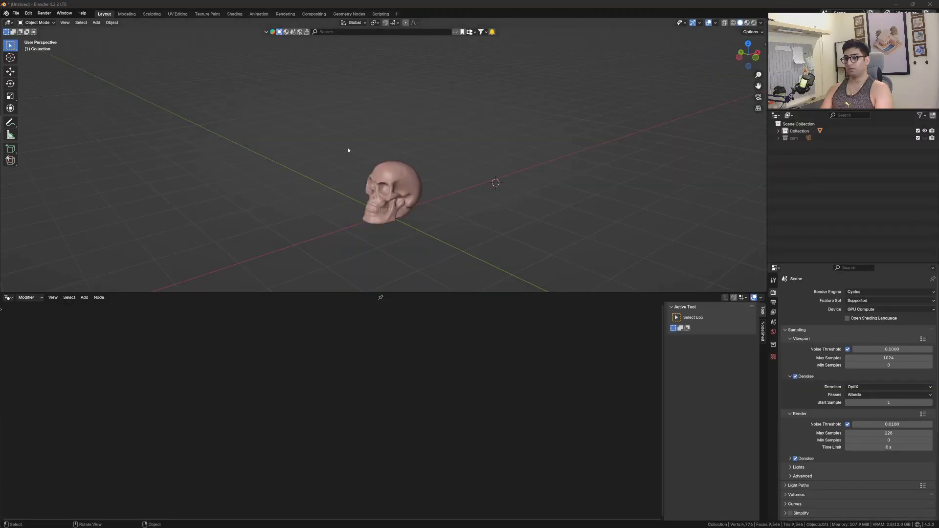
middle_drag(348, 150, 418, 211)
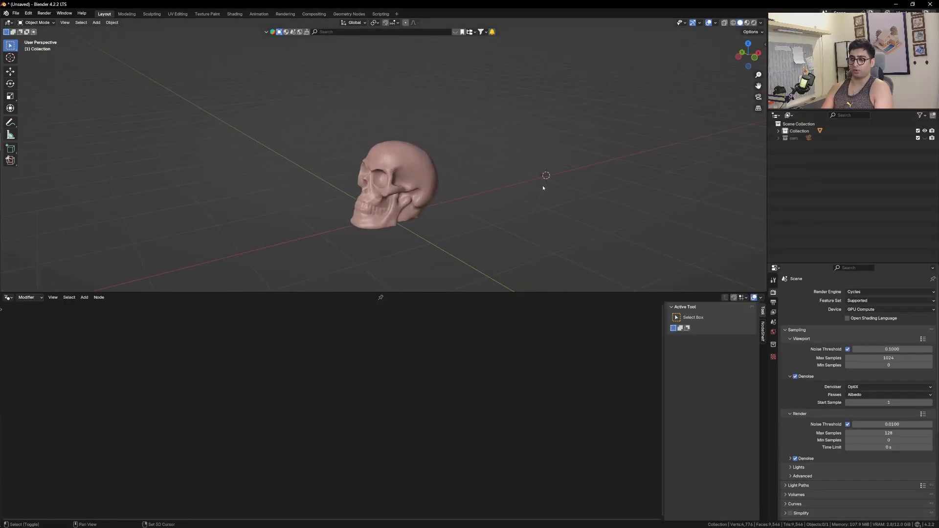
key(shift+a)
key(Escape)
middle_drag(543, 186, 387, 192)
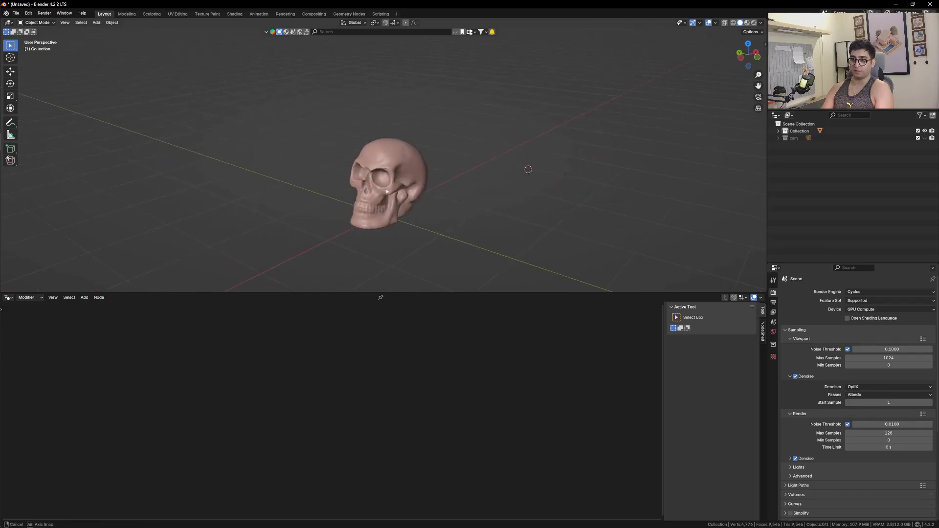
key(shift+a)
mouse_move(454, 167)
click(529, 188)
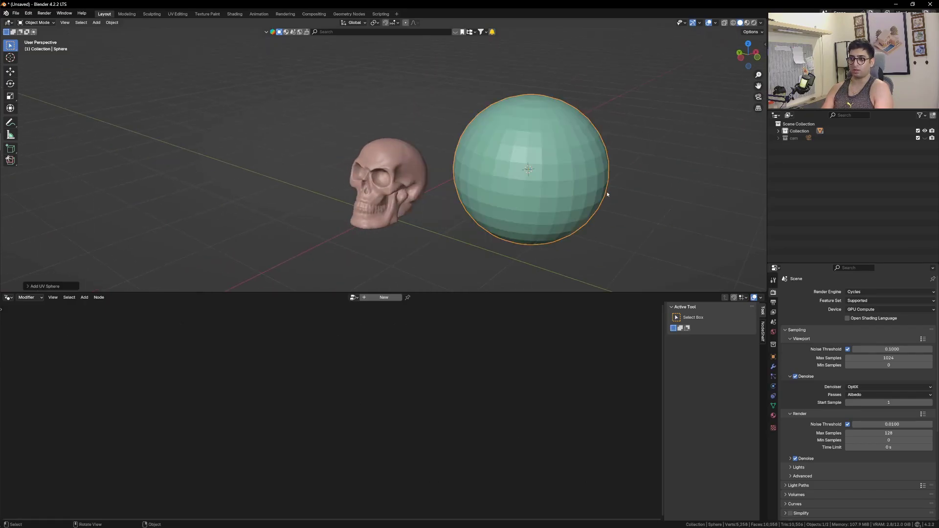
key(Delete)
middle_drag(576, 187, 448, 183)
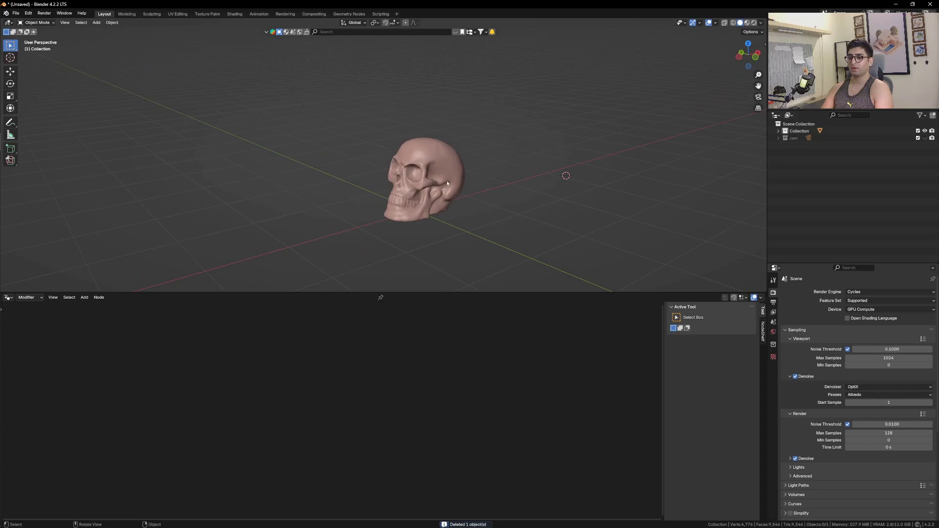
Duplicate the skull and keep the copy exactly in place over the original
click(447, 183)
key(shift+d)
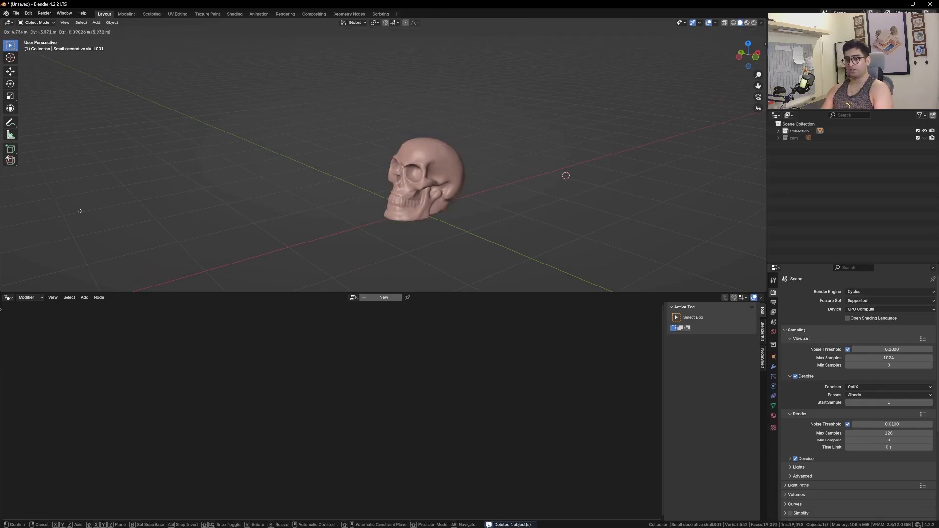
right_click(549, 85)
scroll(461, 154, up, 3)
middle_drag(456, 169, 451, 171)
right_click(451, 172)
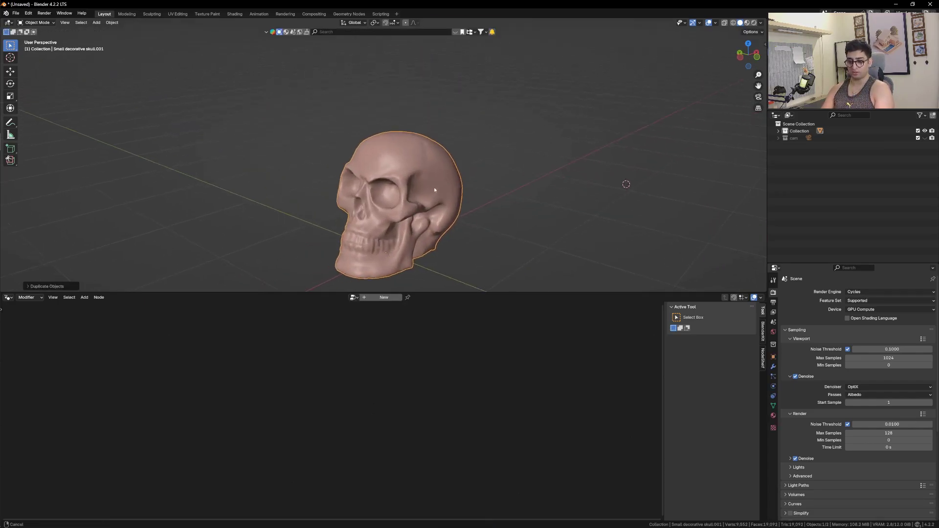
Inflate the duplicated skull's whole mesh very slightly with Shrink/Fatten so it sits just outside the original, and return to Object Mode
key(Tab)
scroll(451, 167, up, 3)
middle_drag(452, 167, 477, 162)
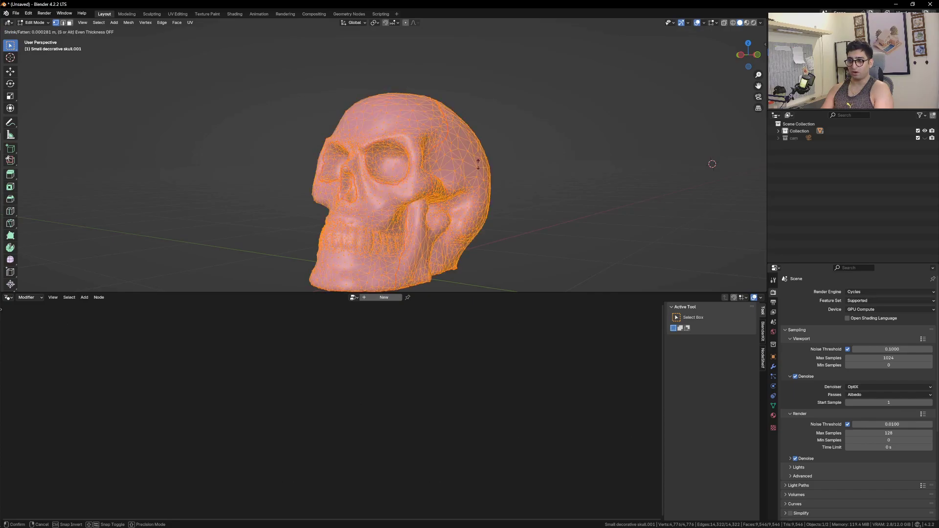
click(477, 164)
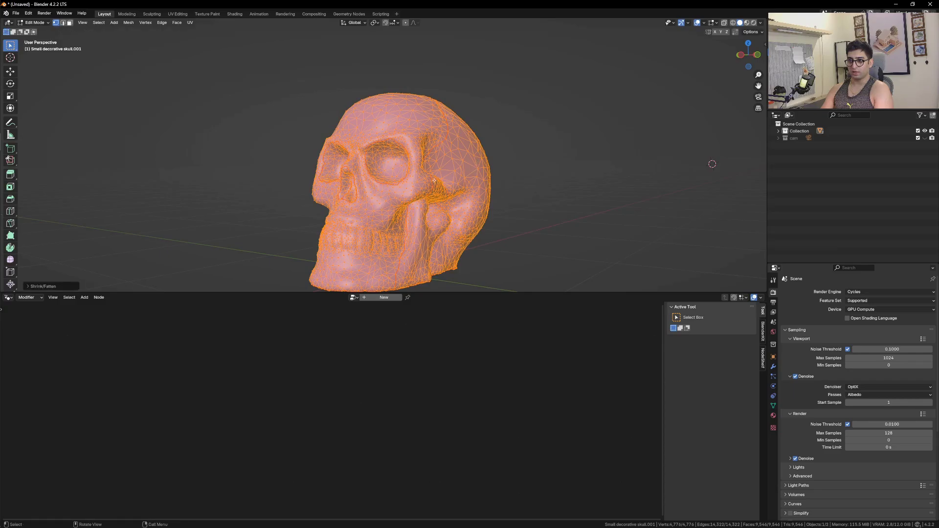
key(Tab)
scroll(459, 163, down, 4)
middle_drag(459, 162, 441, 184)
scroll(441, 184, down, 2)
scroll(442, 184, up, 4)
key(g)
right_click(442, 174)
Create a new geometry nodes tree on the duplicated skull and insert a Set Position node between Group Input and Group Output
click(384, 298)
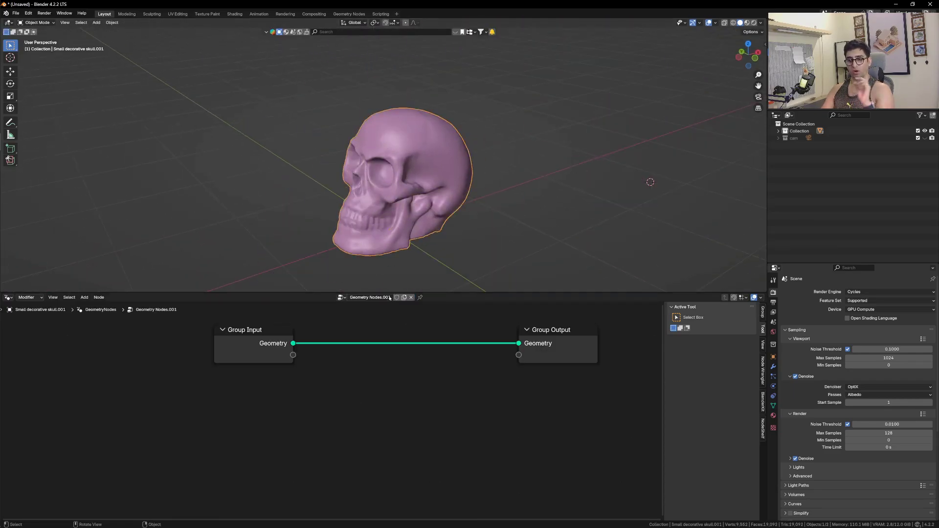
scroll(399, 405, down, 3)
key(shift+a)
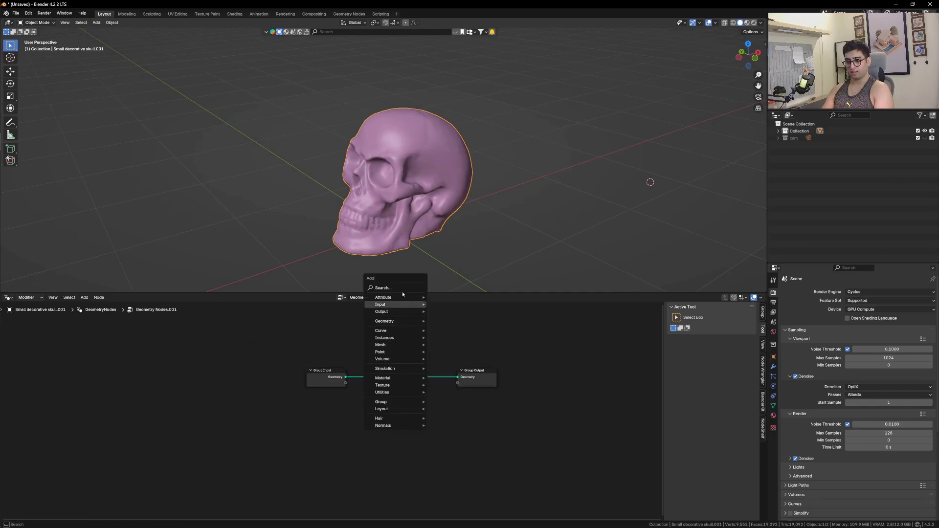
text(set pos)
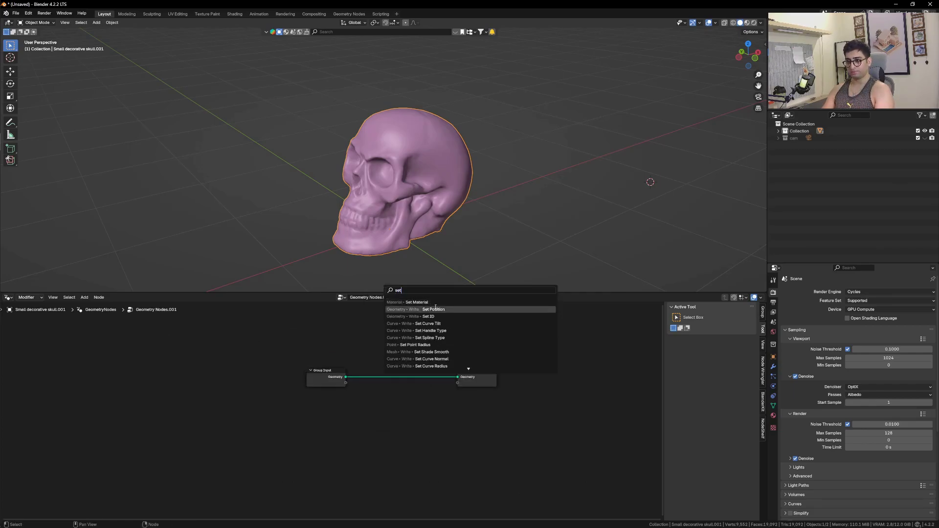
key(Return)
click(379, 407)
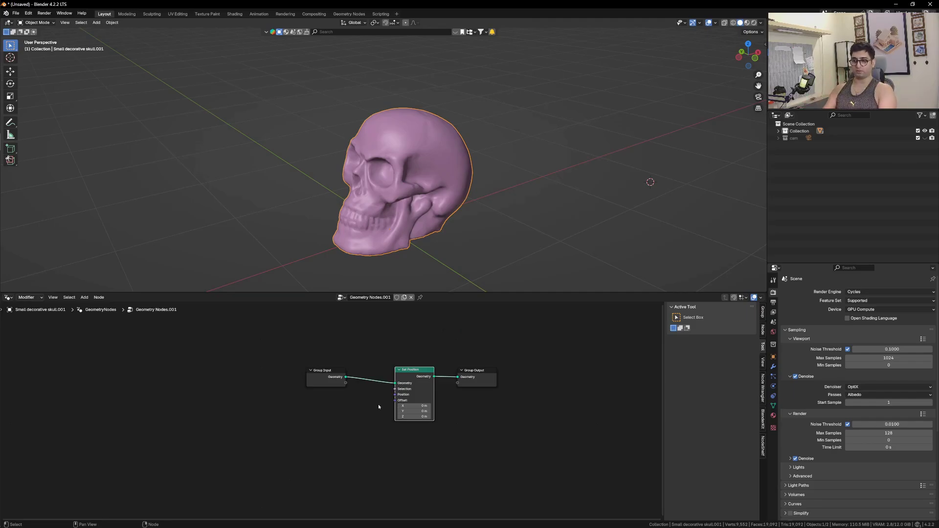
Add a Normal node and connect it to the Set Position node's Offset
scroll(379, 407, up, 2)
key(shift+a)
click(343, 383)
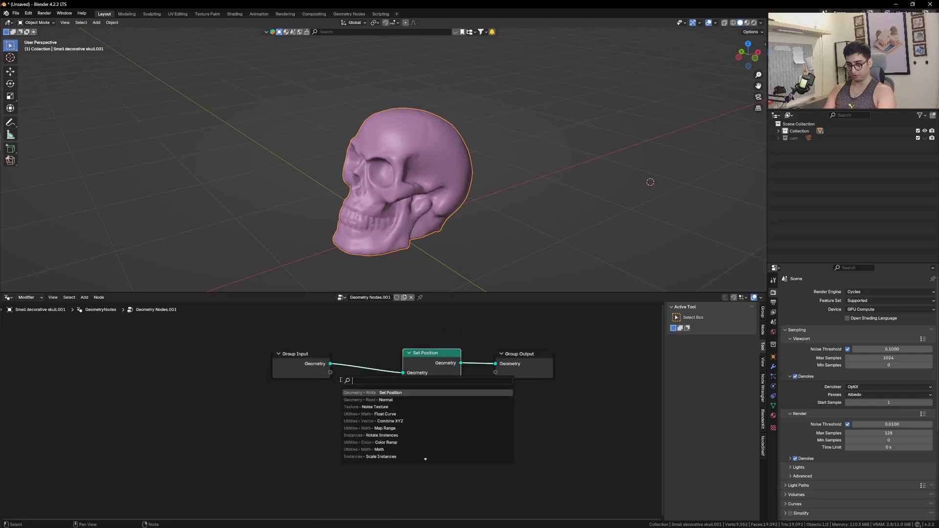
text(norm)
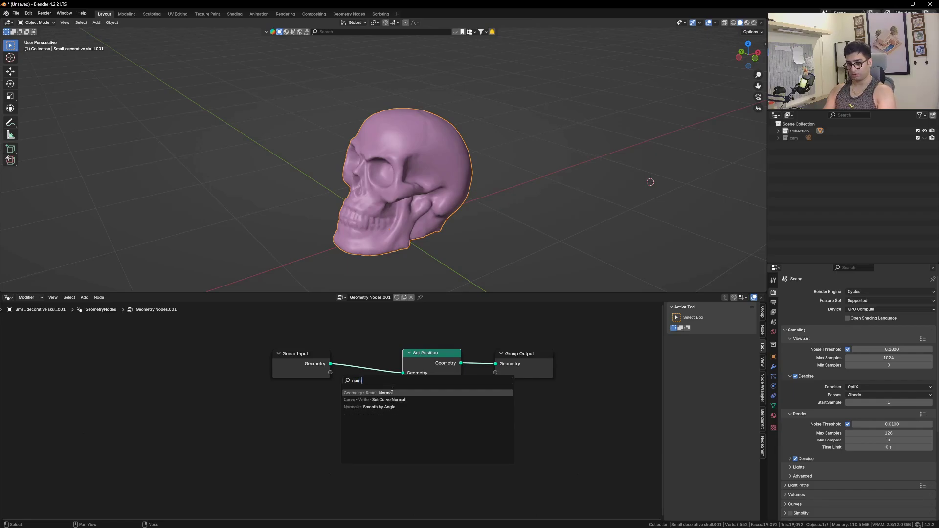
click(392, 391)
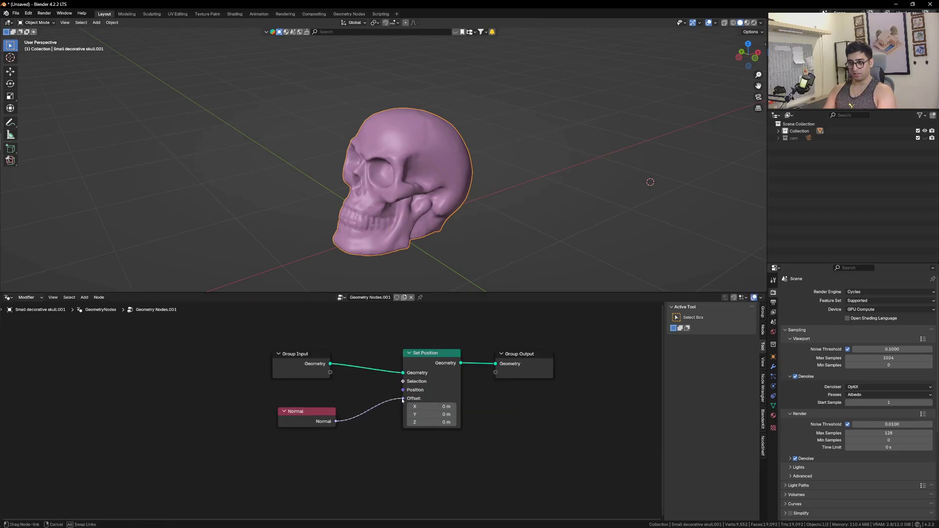
drag(403, 399, 403, 398)
scroll(406, 463, up, 2)
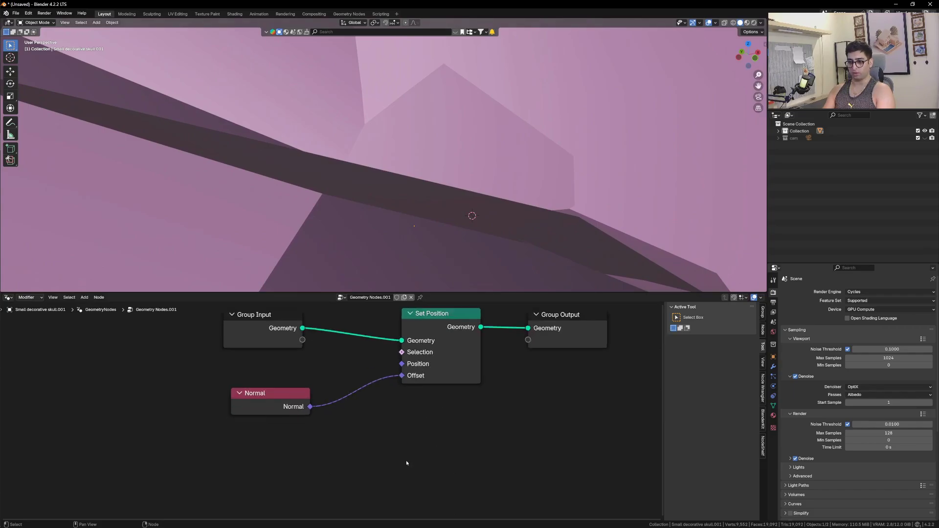
middle_drag(339, 347, 369, 329)
key(shift+a)
key(shift+a)
click(385, 332)
text(ma)
key(Escape)
Insert a Vector Math node set to Multiply between the Normal node and the Set Position Offset
key(shift+a)
click(382, 346)
text(vec)
click(449, 374)
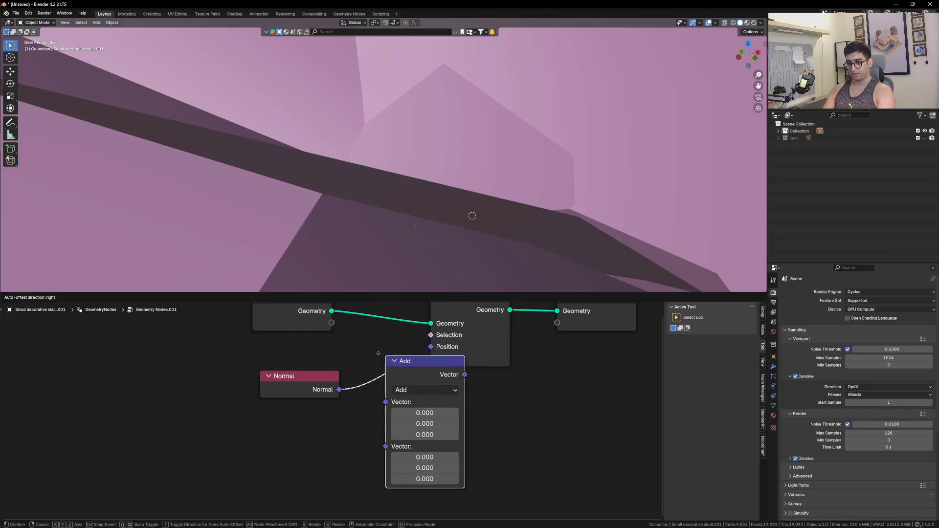
click(372, 351)
click(407, 385)
click(394, 231)
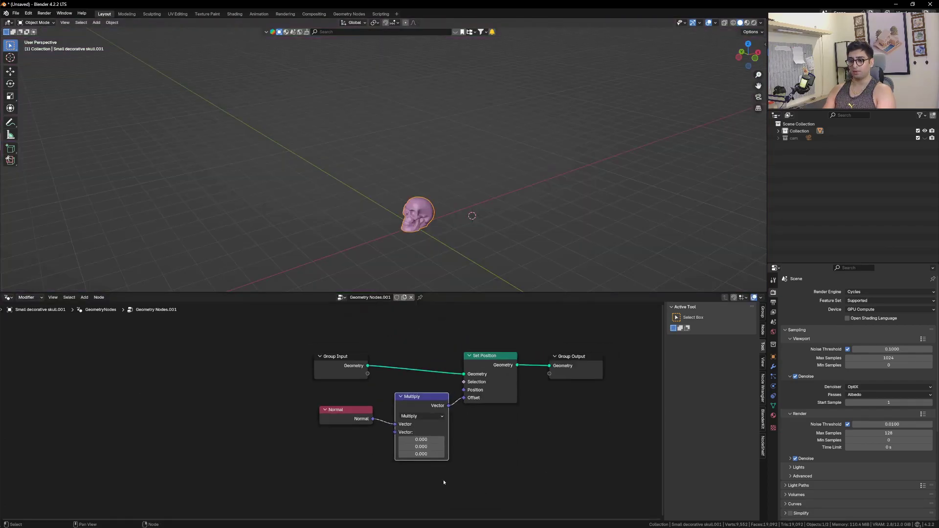
Try changing all three components of the Multiply node's second vector to test the skull's offset
scroll(418, 400, up, 3)
drag(408, 430, 405, 461)
right_click(408, 429)
Add a UV sphere, scale it down to about 0.36 and place it above and in front of the skull's face
scroll(392, 206, up, 4)
middle_drag(392, 206, 467, 194)
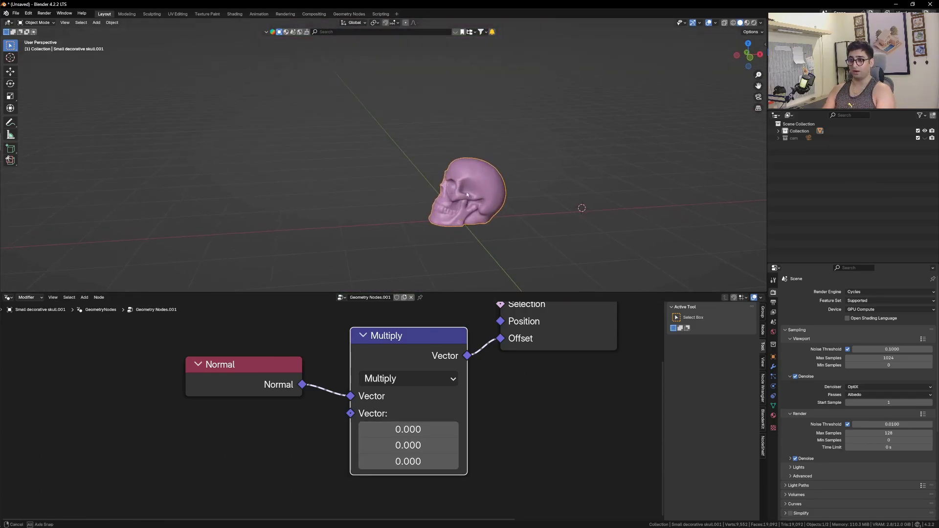
key(shift+a)
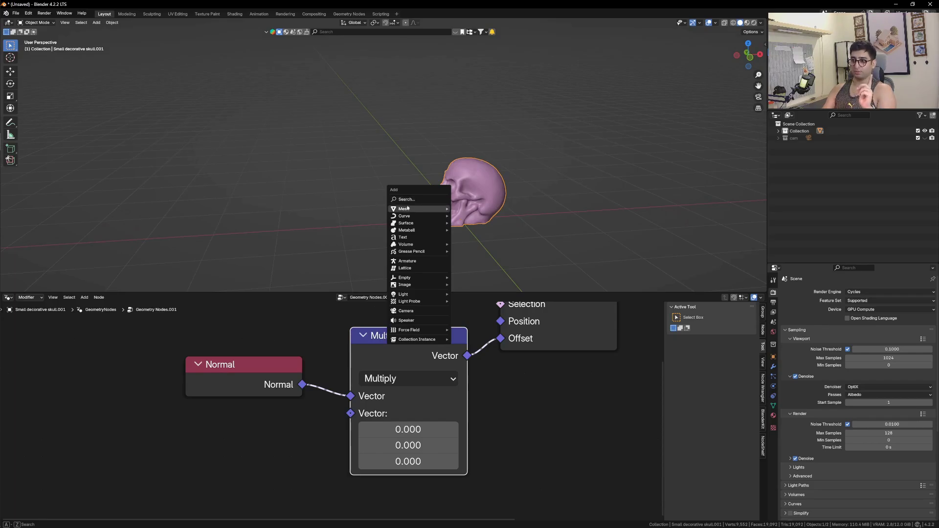
mouse_move(410, 208)
key(g)
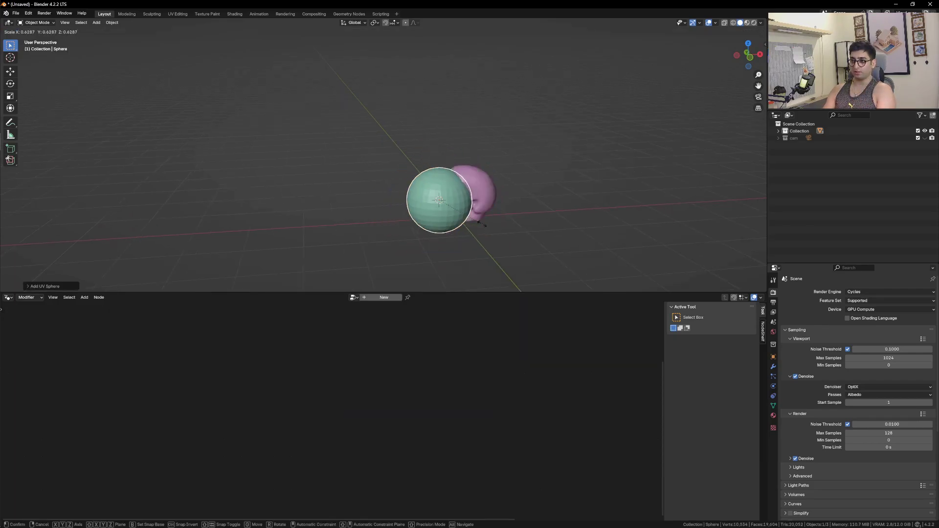
click(390, 171)
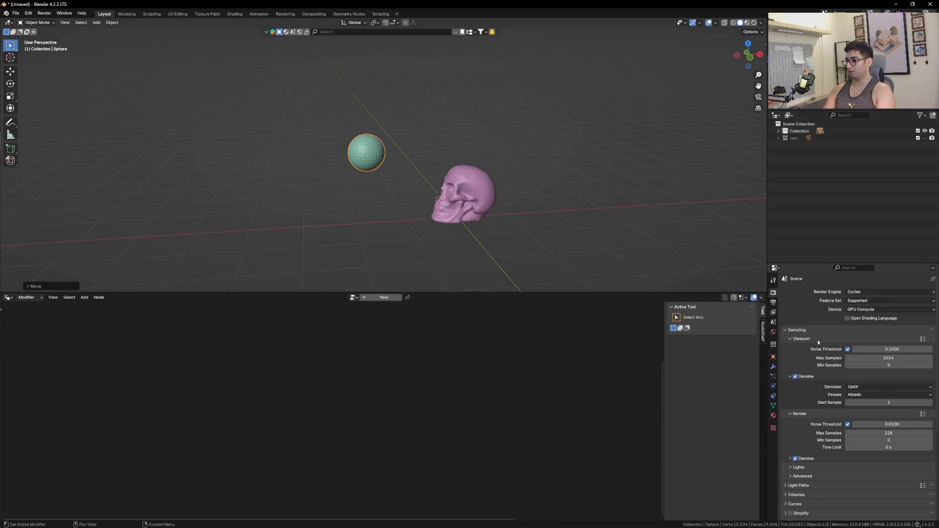
Set the sphere's viewport display to Bounds with the Sphere bounds type
click(773, 356)
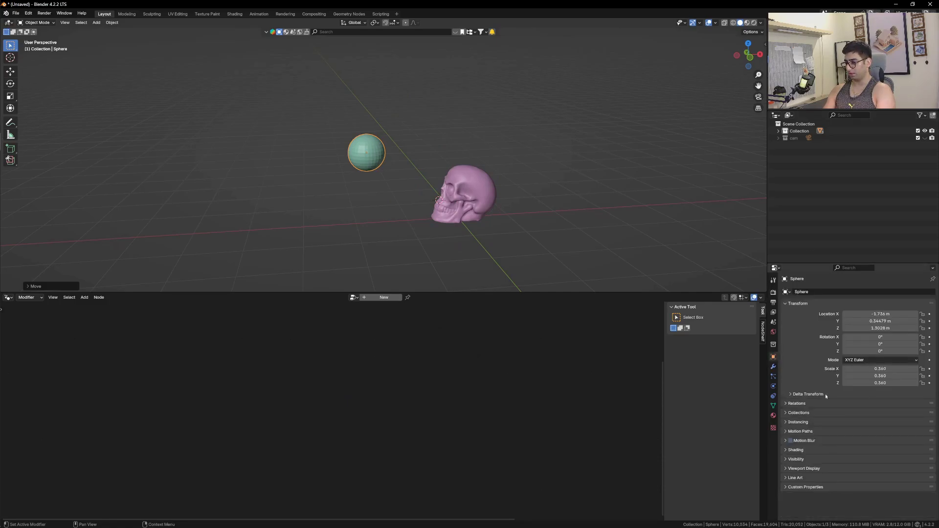
click(804, 469)
scroll(862, 485, down, 3)
click(855, 486)
click(855, 495)
click(860, 496)
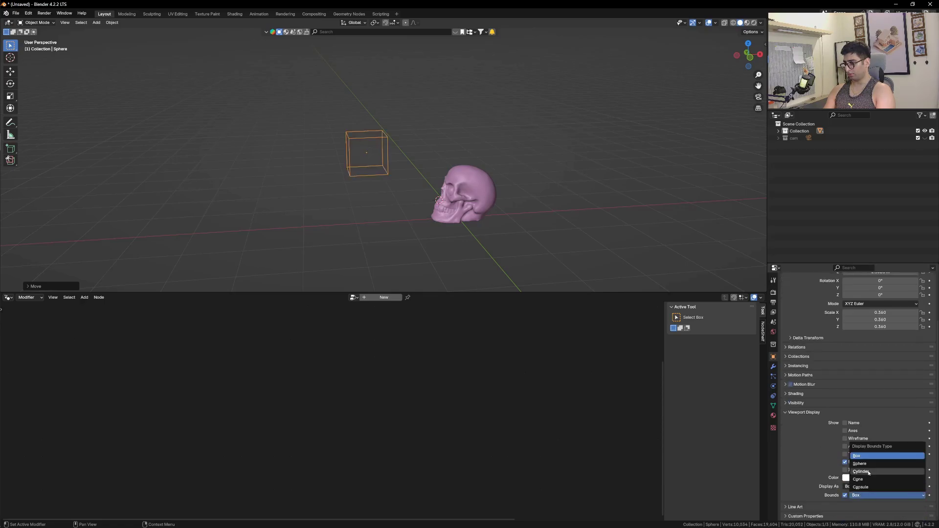
click(864, 464)
scroll(424, 182, up, 3)
Bring the sphere into the duplicated skull's node tree as an Object Info node
click(425, 181)
scroll(418, 410, down, 2)
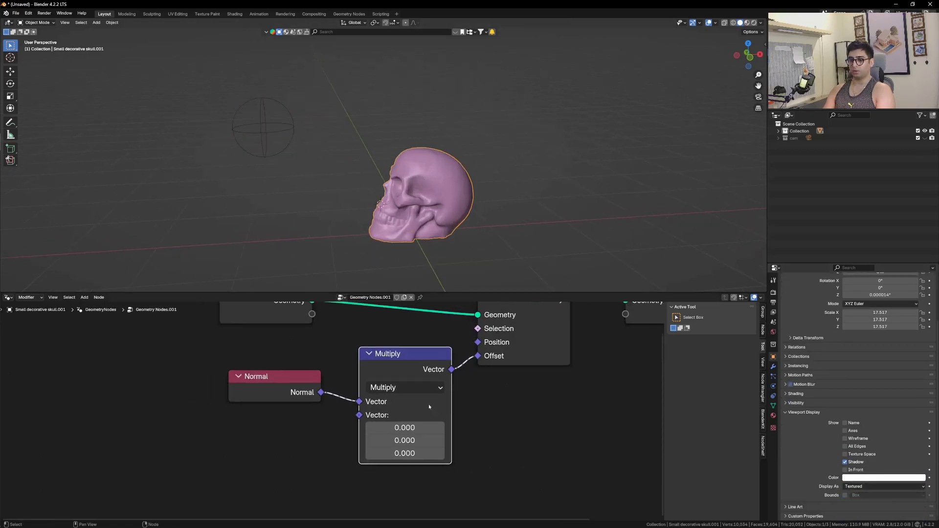
drag(803, 62, 110, 486)
scroll(398, 371, down, 3)
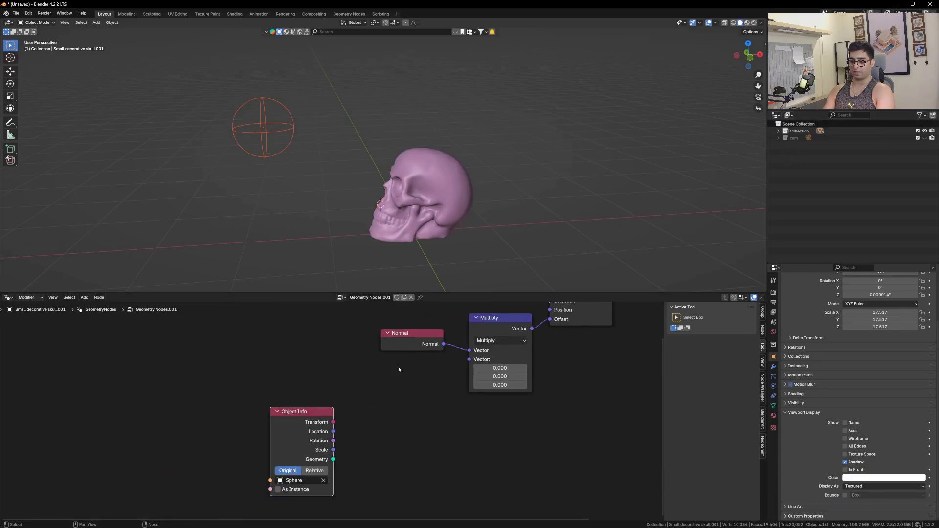
Set Object Info to Relative, feed its Geometry into Geometry Proximity, and divide its Scale by the proximity Distance with a Divide node
key(shift+a)
drag(324, 449, 305, 428)
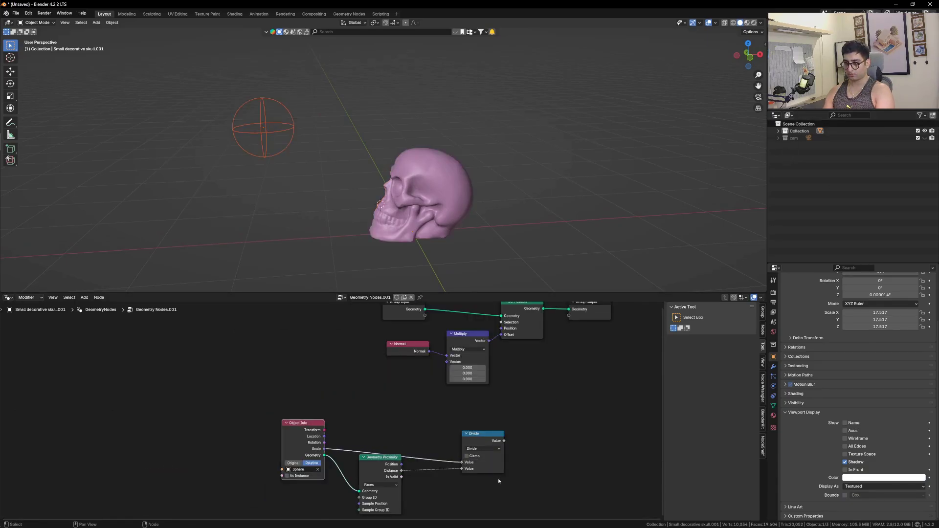
key(g)
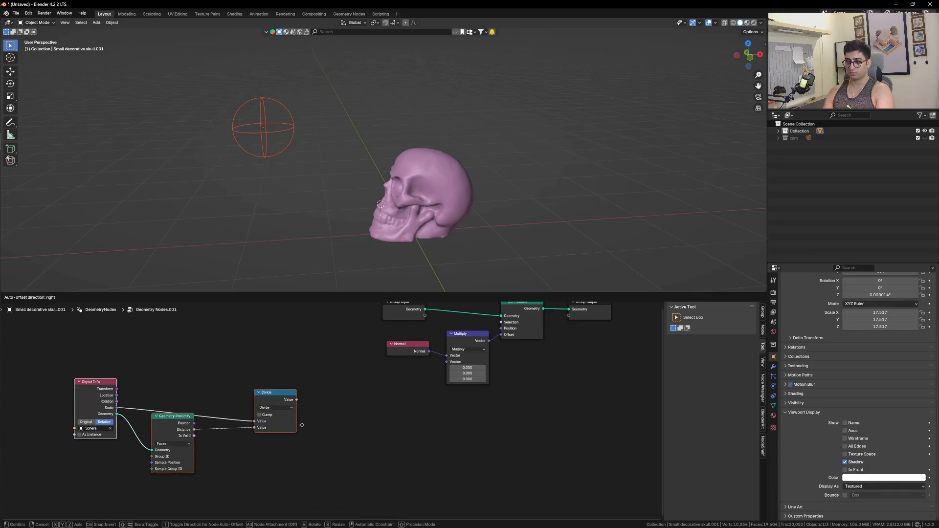
click(98, 388)
scroll(403, 448, down, 2)
middle_drag(403, 448, 505, 450)
scroll(389, 428, up, 2)
click(311, 457)
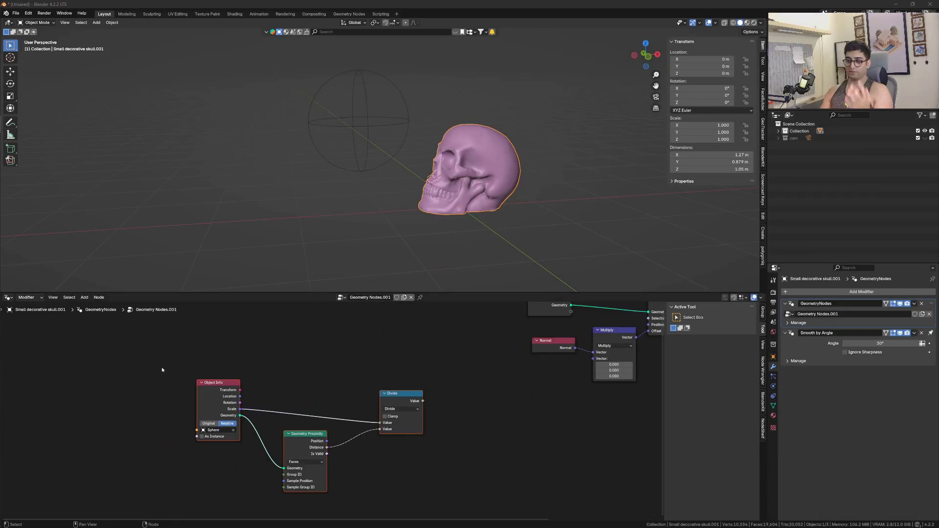
Add a Color Ramp fed by the Divide Value, and connect its Color to the vector Multiply node's second input
scroll(477, 383, down, 1)
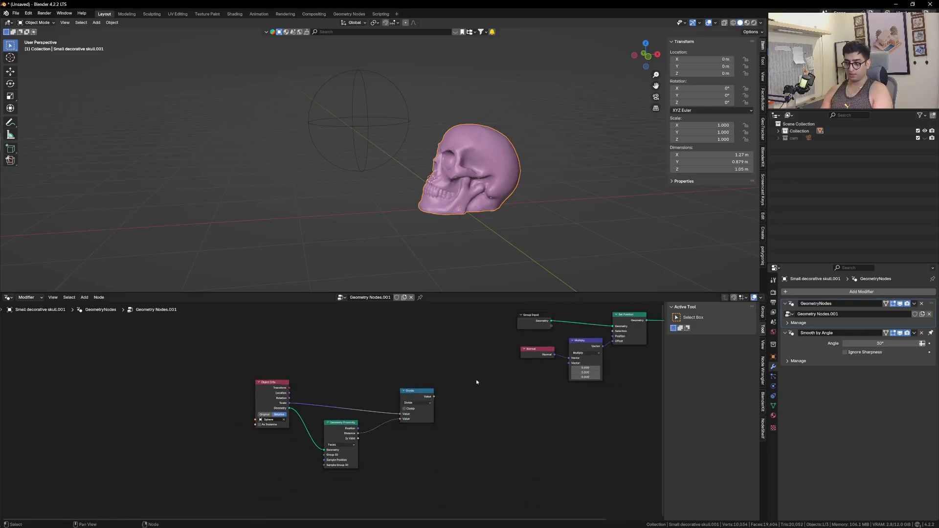
scroll(477, 382, up, 1)
key(shift+a)
text(col)
key(Return)
click(476, 382)
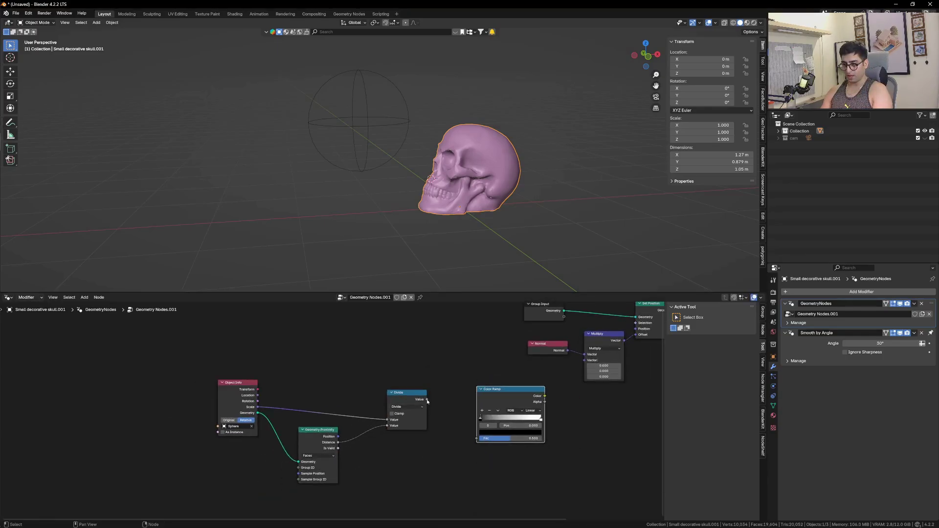
drag(478, 438, 477, 438)
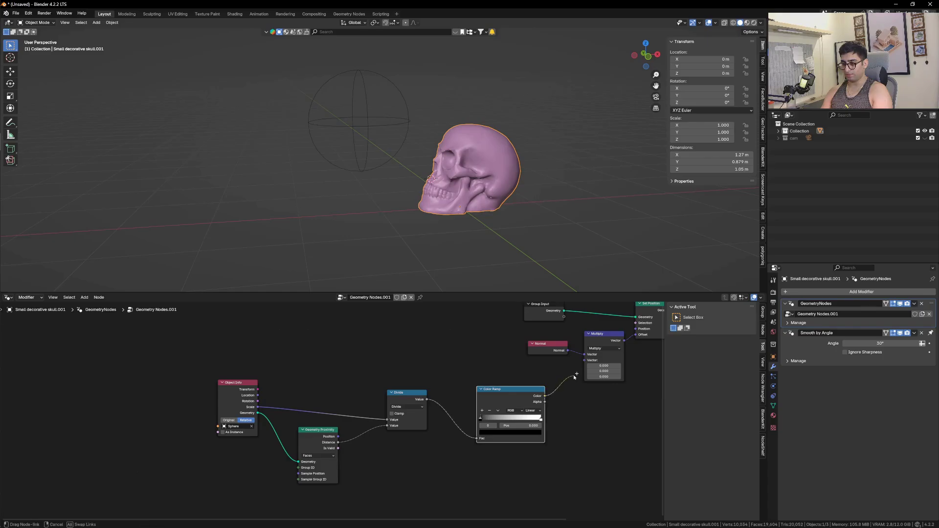
drag(583, 369, 584, 361)
Move the sphere close to the skull to test how the outer shell inflates
scroll(433, 179, down, 3)
click(392, 116)
key(g)
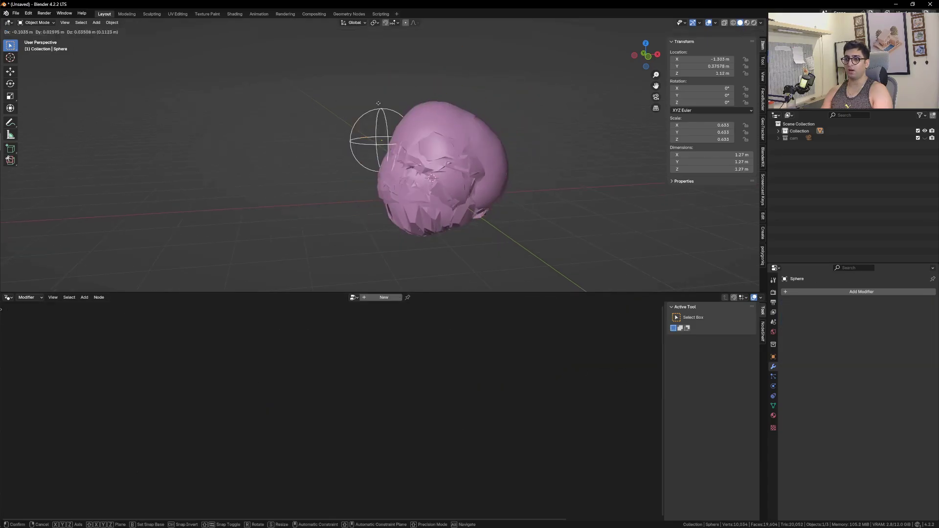
click(356, 112)
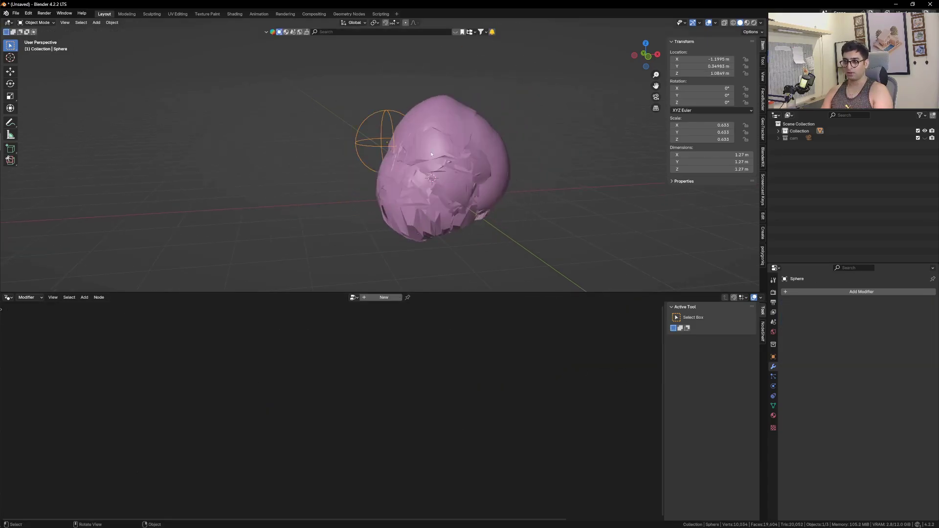
Tighten the Color Ramp by moving the black stop to about the middle and the white stop to 0.801
click(431, 166)
scroll(505, 414, up, 1)
scroll(505, 414, up, 3)
drag(465, 411, 519, 411)
drag(577, 413, 554, 418)
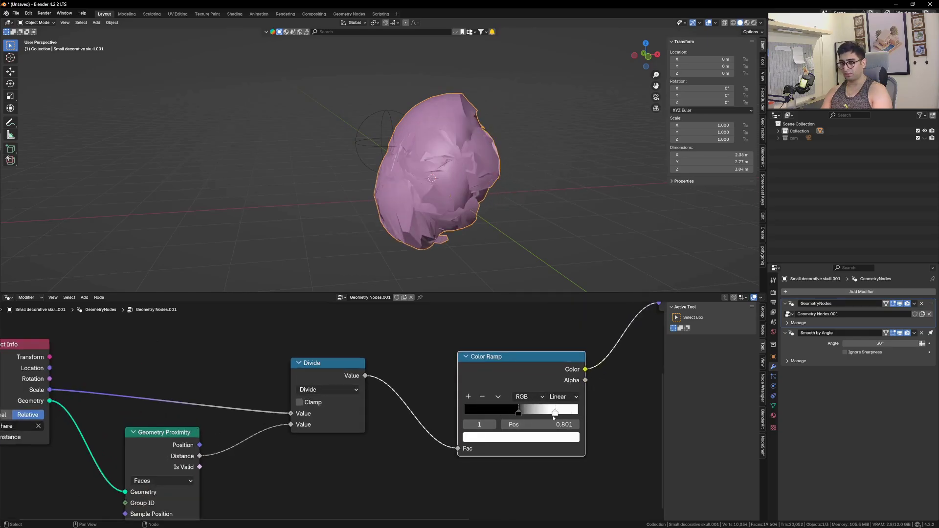
Move the sphere away from the skull to about X -1.96 m and rescale it to test the adjusted falloff
click(379, 113)
key(g)
click(346, 116)
key(s)
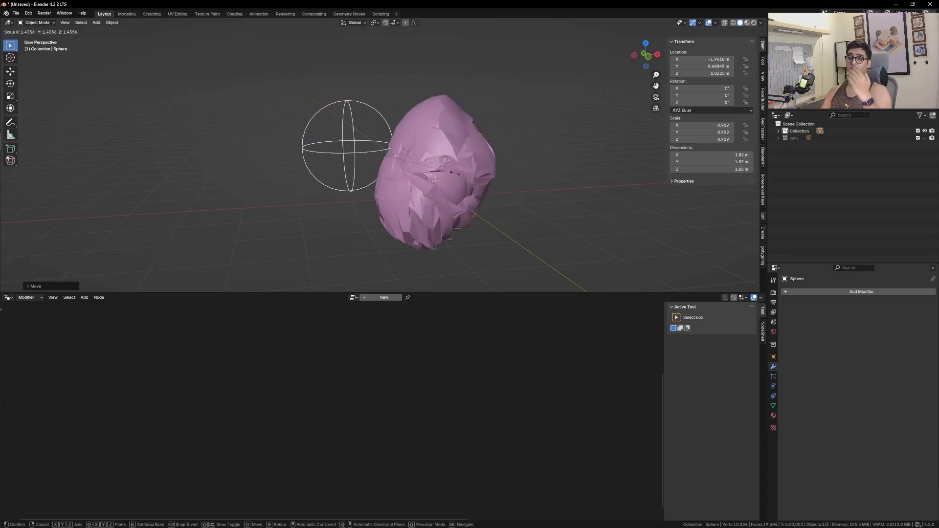
click(433, 164)
On the duplicated skull, shift the Object Info, Geometry Proximity, Divide and Color Ramp nodes away from the vector Multiply to make room
click(432, 169)
scroll(421, 373, down, 5)
drag(484, 431, 293, 365)
key(g)
click(326, 373)
middle_drag(449, 344, 386, 344)
scroll(387, 344, up, 5)
Insert a Math node set to Multiply between the Color Ramp's Color and the vector Multiply node
key(shift+a)
text(ma)
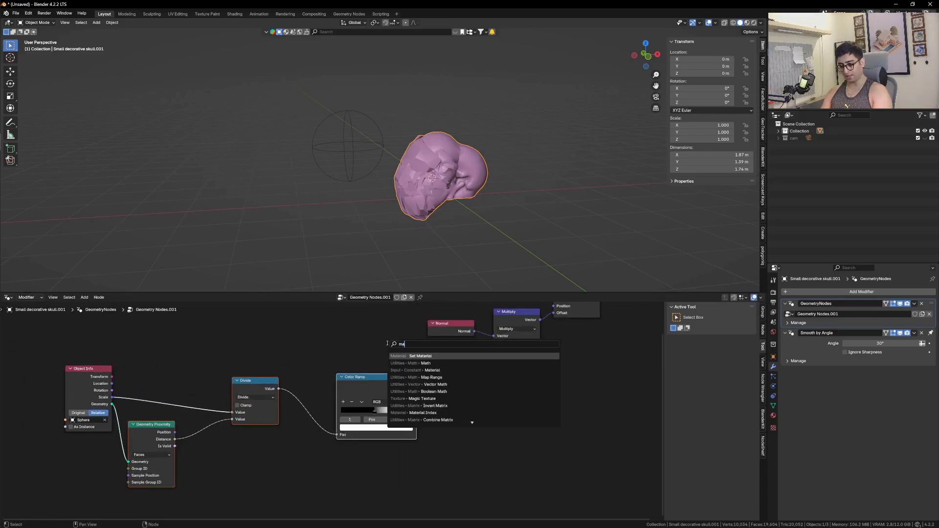
key(BackSpace)
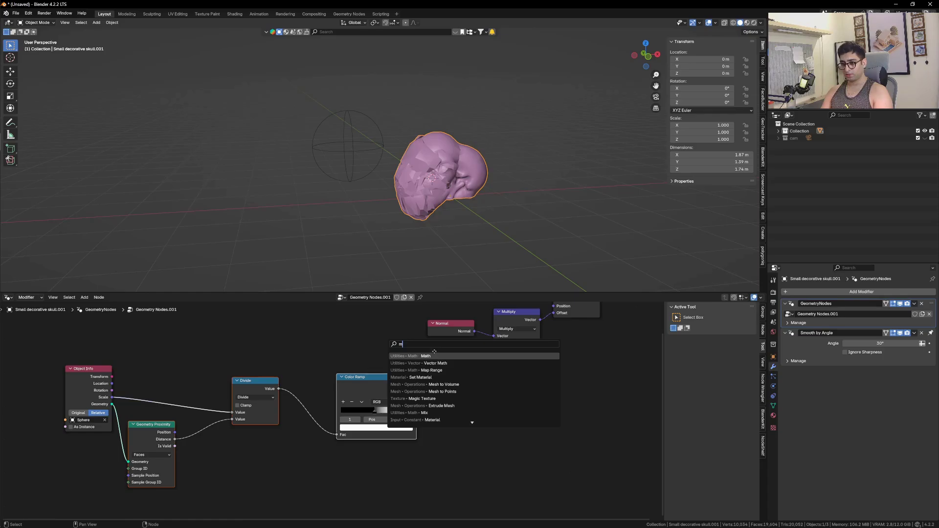
key(Return)
click(435, 352)
click(471, 370)
click(459, 400)
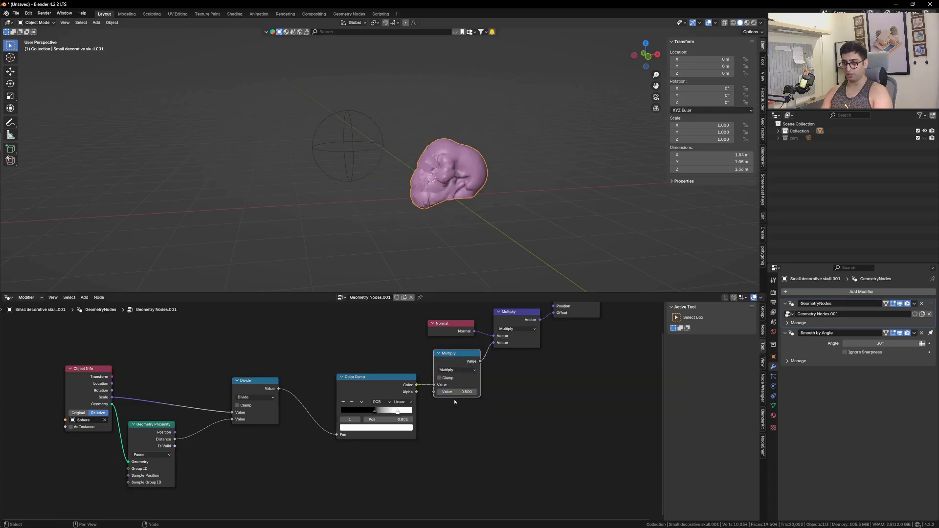
Lower the Math Multiply node's value and scale up the sphere to preview a thinner shell offset on the skull
scroll(464, 399, up, 4)
drag(448, 385, 404, 385)
scroll(436, 142, up, 5)
scroll(288, 157, down, 2)
shift+middle_drag(288, 157, 316, 141)
click(316, 140)
key(s)
click(417, 179)
click(431, 186)
Set the second value of the Math Multiply node after the Color Ramp to 0.09
scroll(451, 457, up, 1)
scroll(450, 456, up, 1)
mouse_move(448, 373)
mouse_down()
mouse_move(440, 372)
mouse_move(453, 372)
mouse_up()
right_click(480, 371)
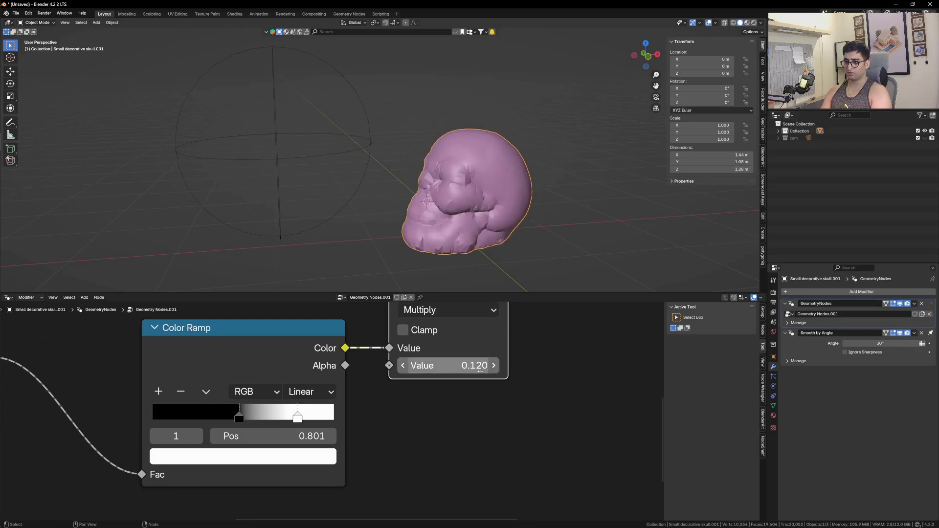
click(479, 371)
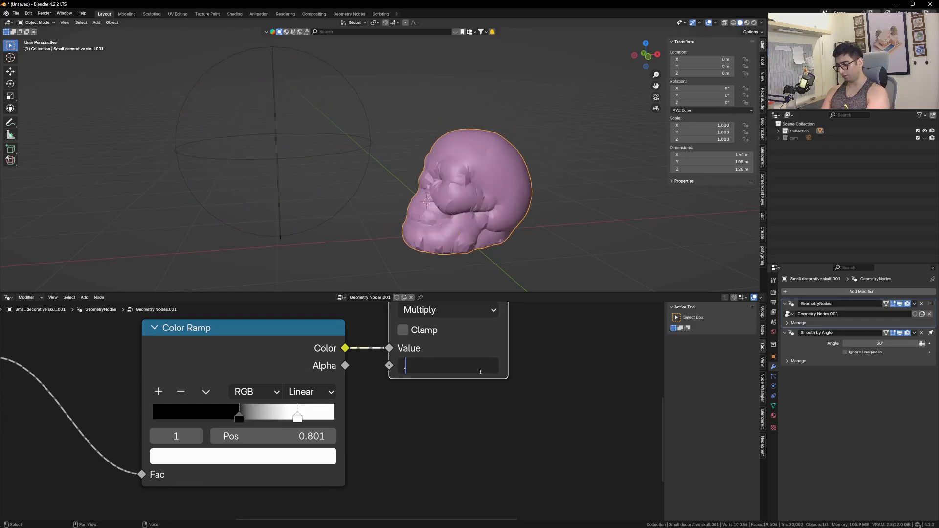
text(.09)
key(Return)
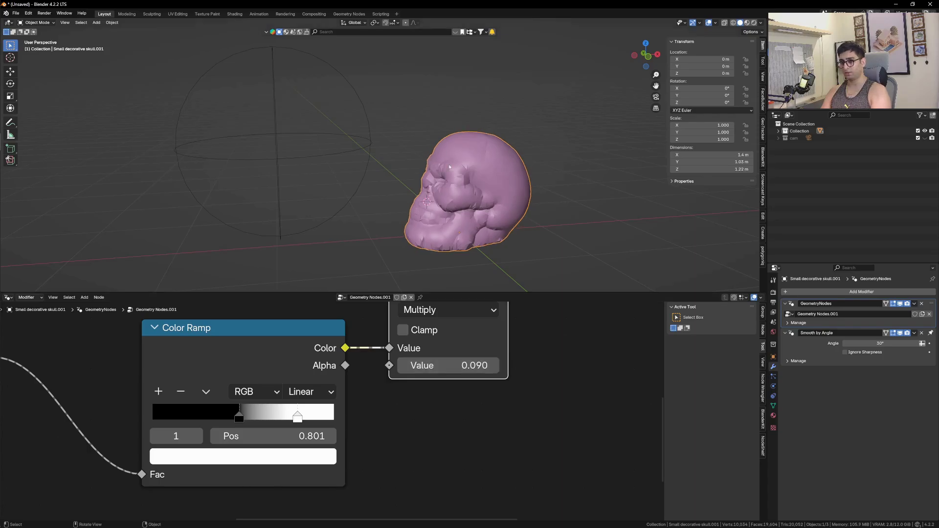
Rescale the sphere to about 0.83 to test the reduced offset, and reselect the duplicated skull
click(372, 146)
key(s)
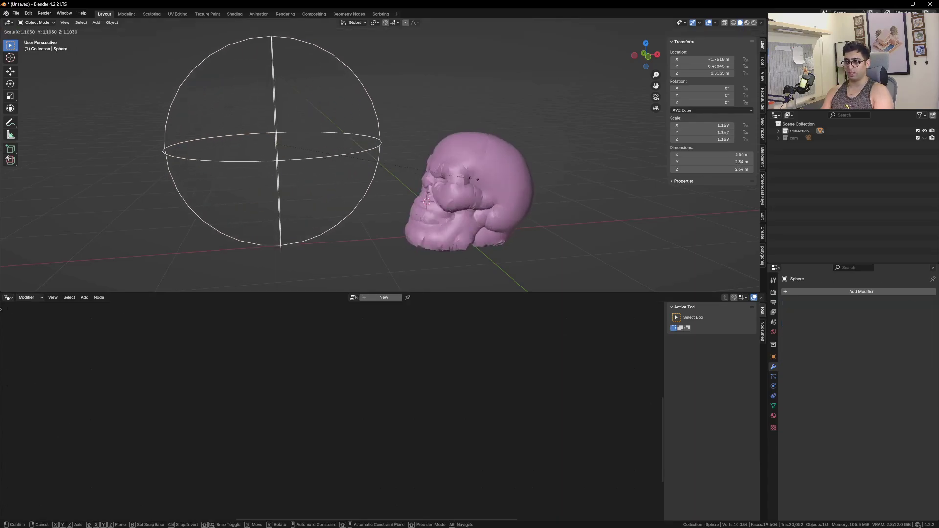
click(407, 161)
click(451, 186)
Move the Object Info, Geometry Proximity, Divide and Color Ramp nodes away from the Math Multiply node to make room
scroll(491, 432, down, 6)
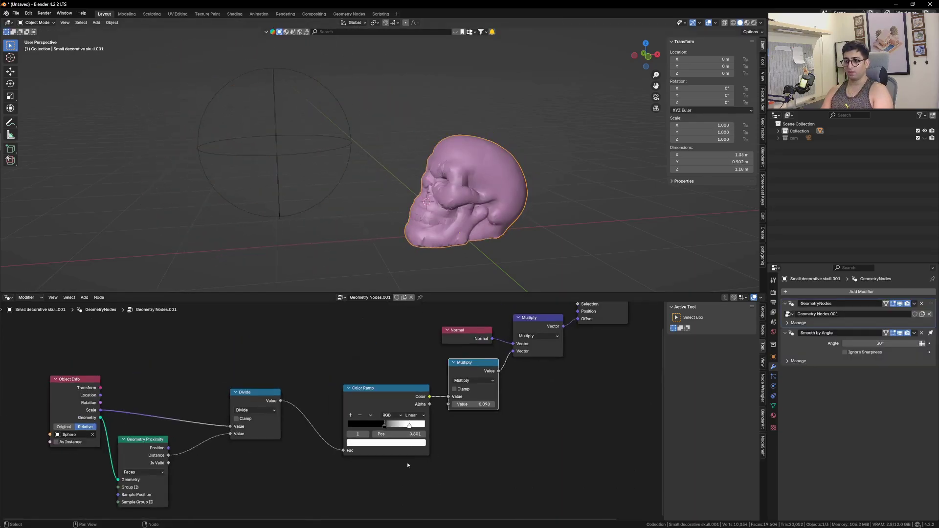
middle_drag(407, 463, 486, 439)
scroll(487, 439, down, 3)
drag(411, 473, 149, 389)
drag(260, 404, 163, 398)
click(447, 390)
drag(448, 391, 395, 390)
Insert a Float Curve node between the Color Ramp's Color output and the Math Multiply node
key(shift+a)
click(448, 343)
text(g)
key(BackSpace)
text(FLO)
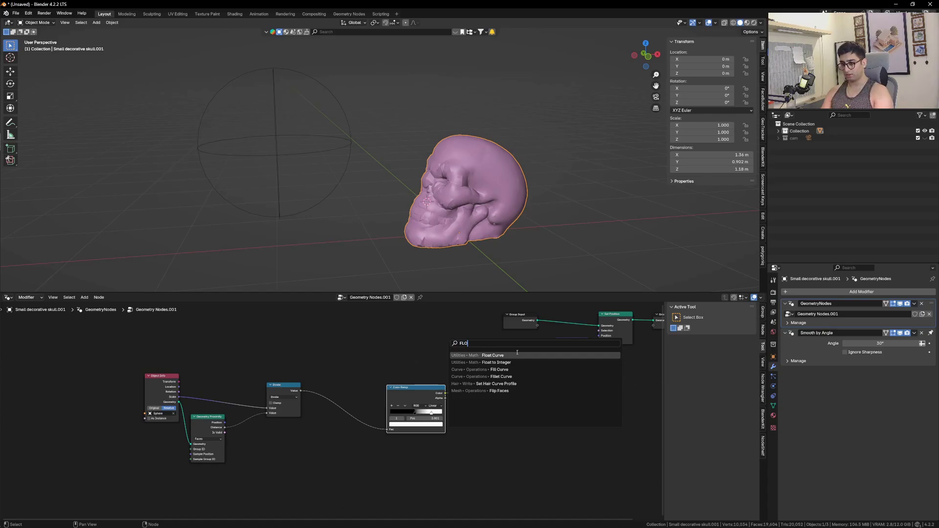
click(517, 353)
click(500, 416)
scroll(497, 417, up, 3)
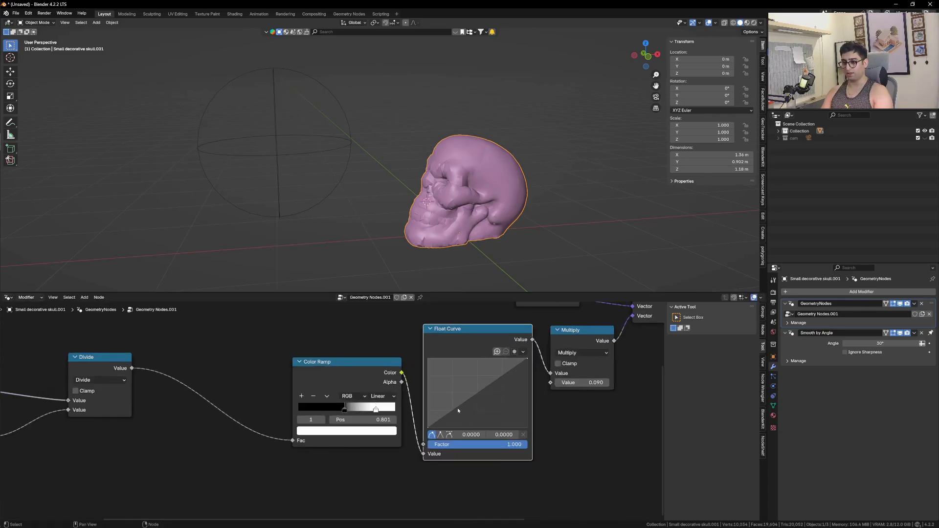
drag(452, 397, 476, 410)
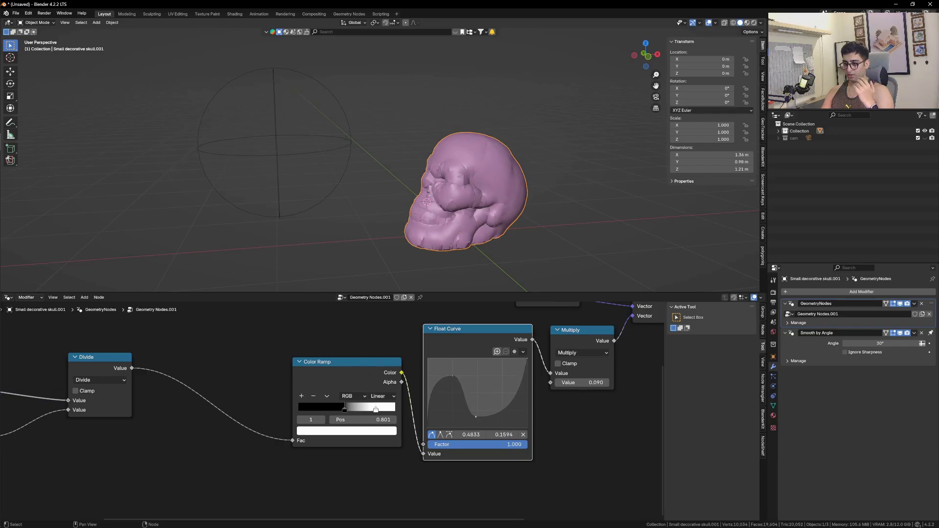
key(ctrl+z)
key(ctrl+z)
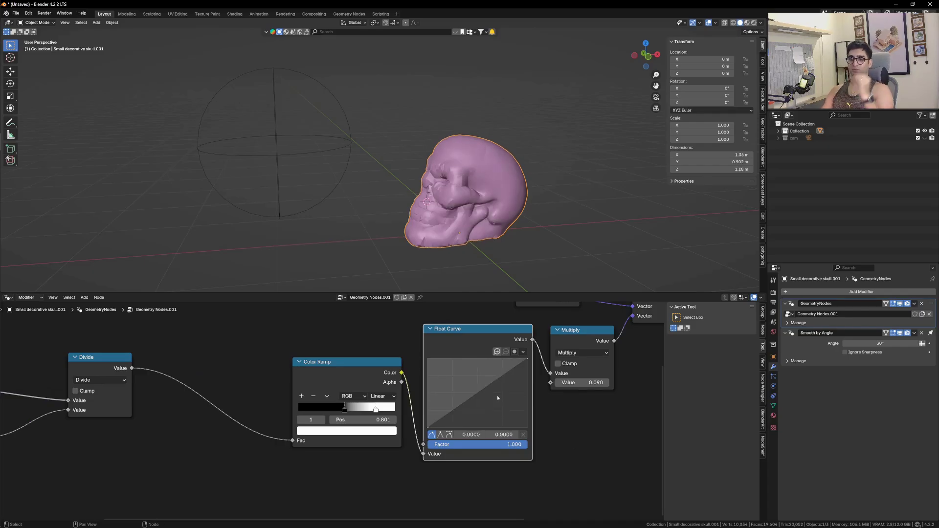
Scale the sphere up to about 1.17 to check the falloff with the linear Float Curve, and reselect the duplicated skull
click(308, 155)
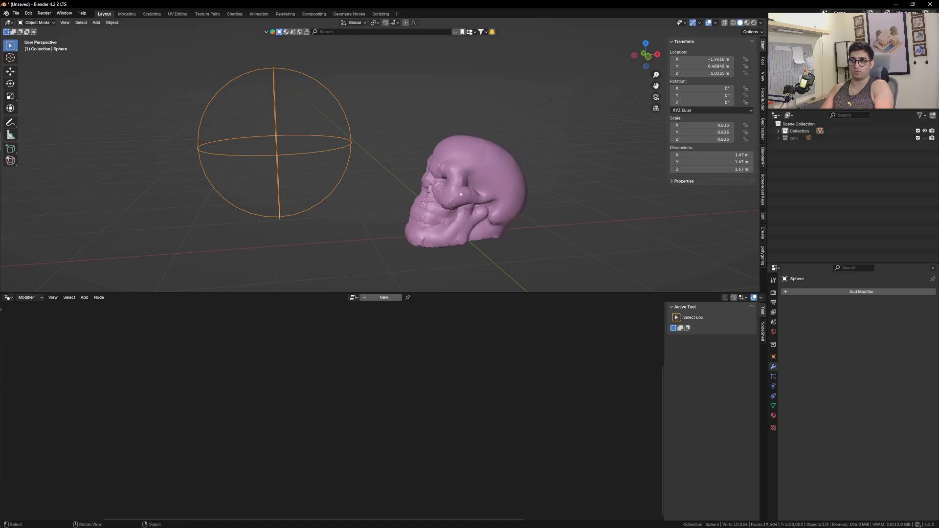
key(s)
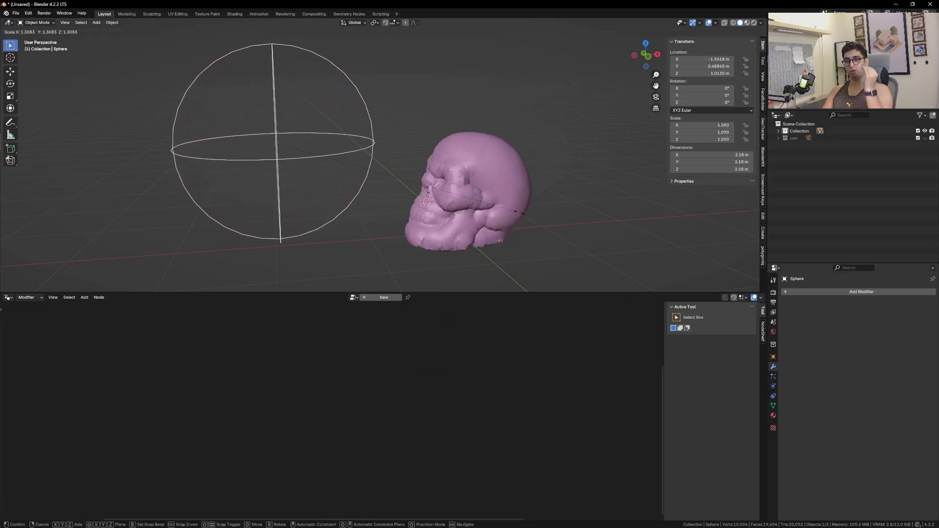
click(521, 213)
click(484, 196)
Shape the Float Curve into an arch with a middle point at 0.5045, 0.9698 and the end point at 1.0, 0.0
drag(475, 397, 479, 352)
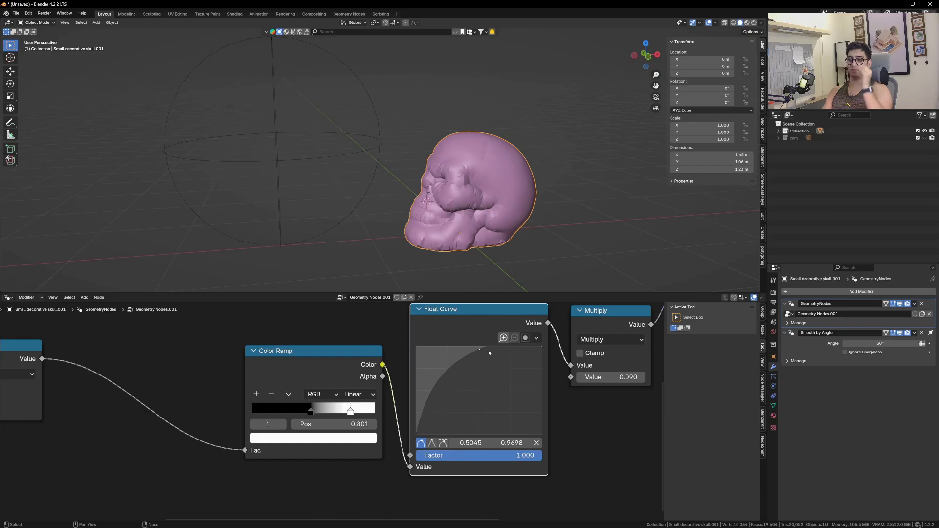
key(g)
click(530, 348)
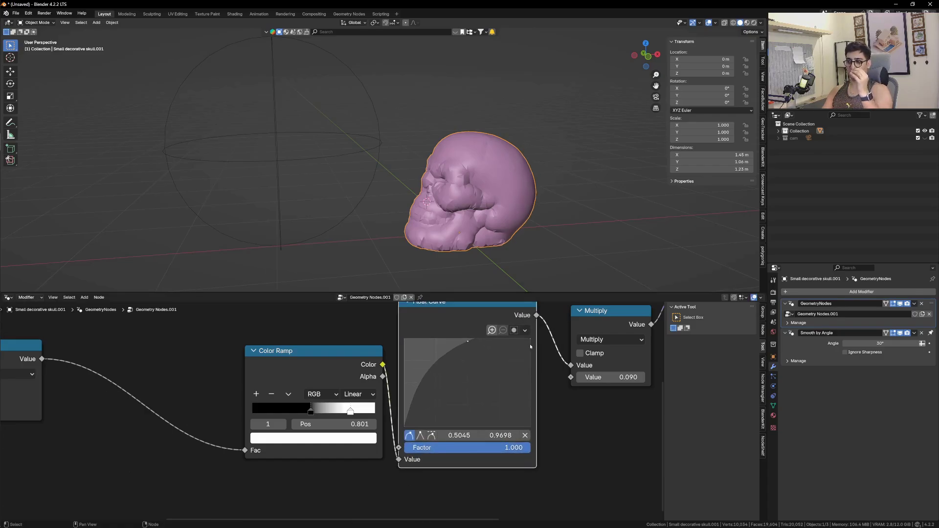
drag(531, 346, 531, 426)
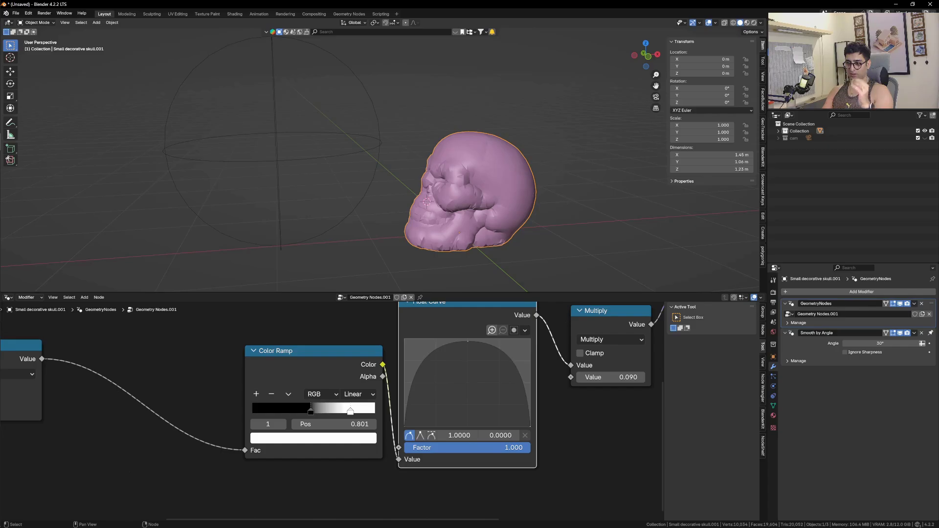
Rescale the sphere to about 0.84 to test the arched falloff, and reselect the duplicated skull
scroll(433, 177, down, 2)
click(373, 129)
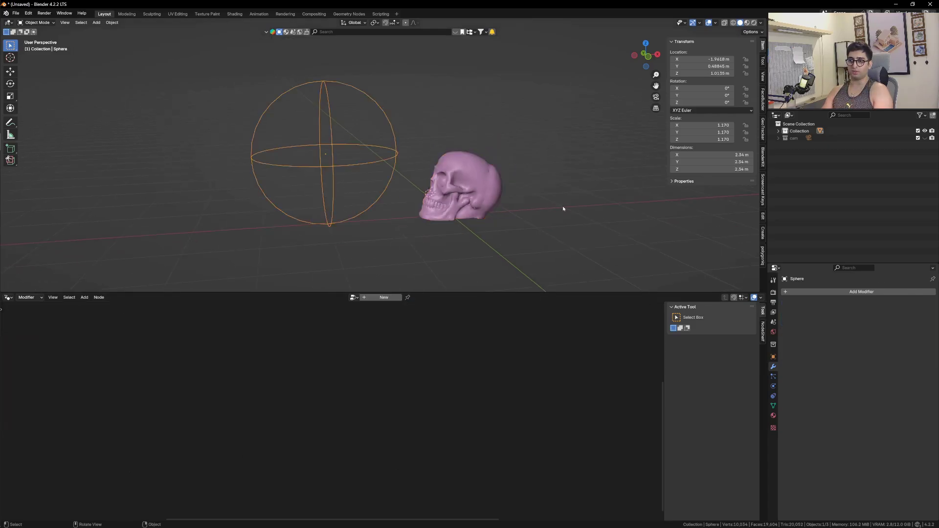
key(s)
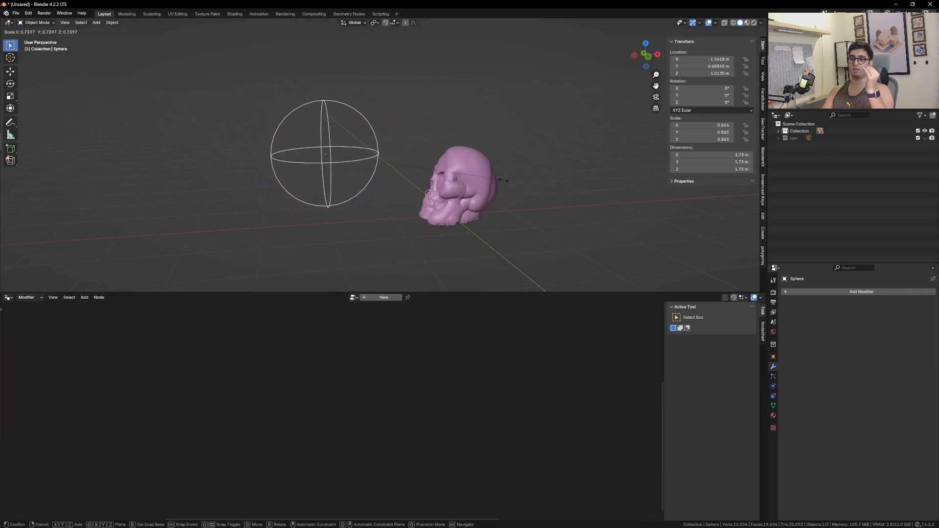
click(528, 189)
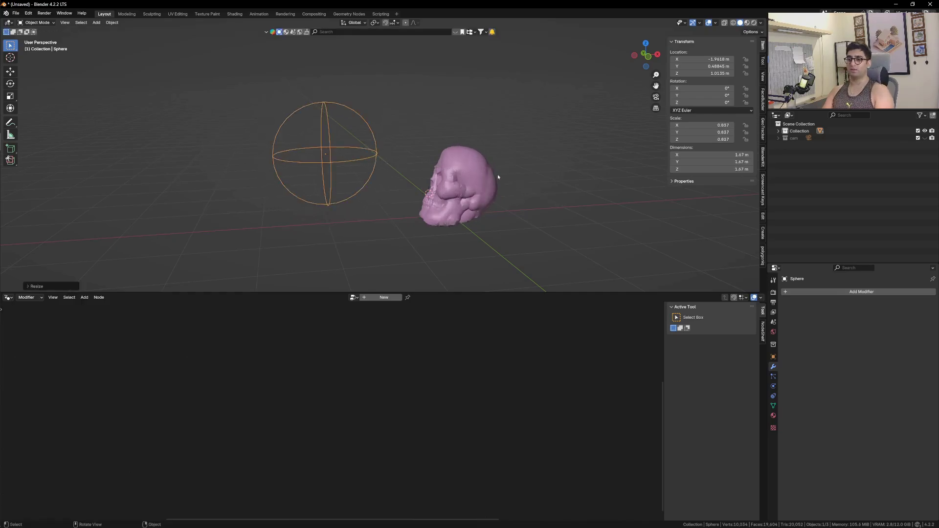
click(462, 184)
Reshape the Float Curve into two full-height humps with a dip between them, placing the second hump's point at 0.7250, 1.0
drag(431, 348, 436, 328)
drag(498, 413, 511, 329)
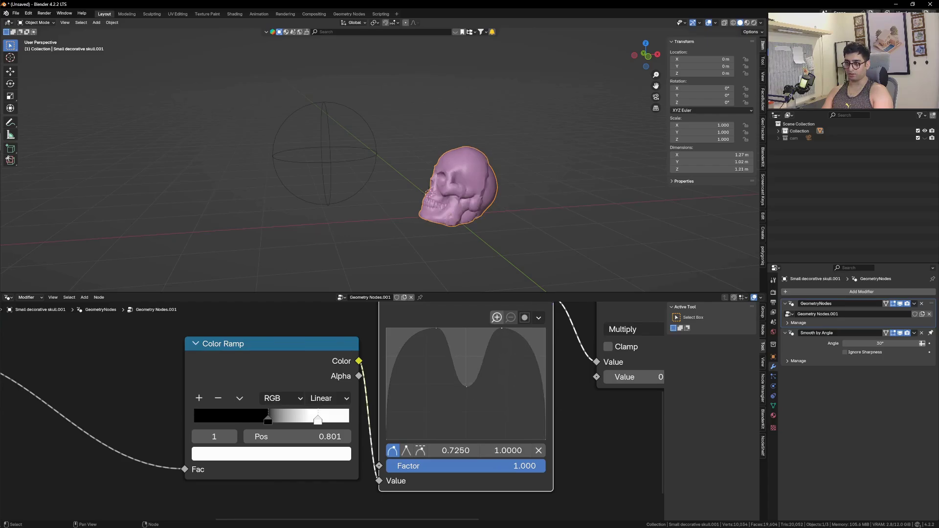
Rescale the sphere to about 1.0 to test the two-hump falloff, and collapse the duplicated skull's GeometryNodes modifier
click(376, 124)
key(s)
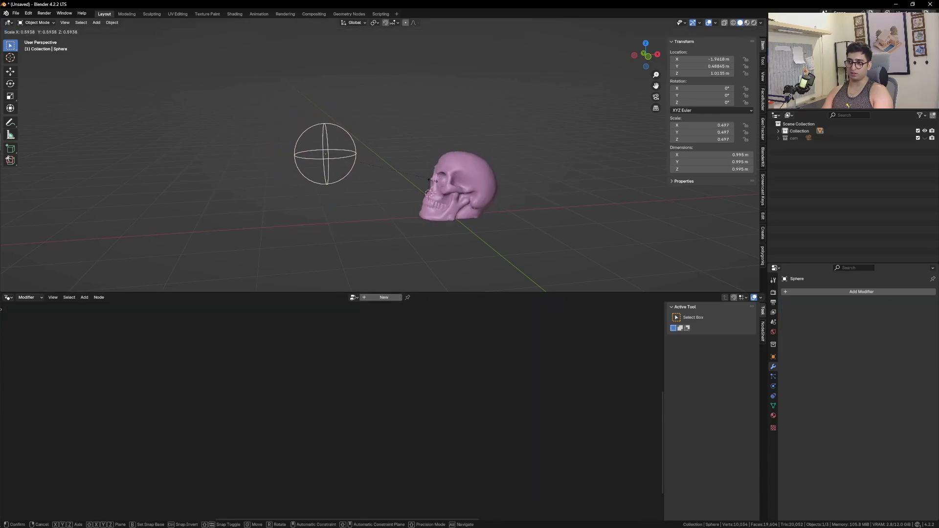
click(541, 193)
click(472, 190)
scroll(420, 403, down, 2)
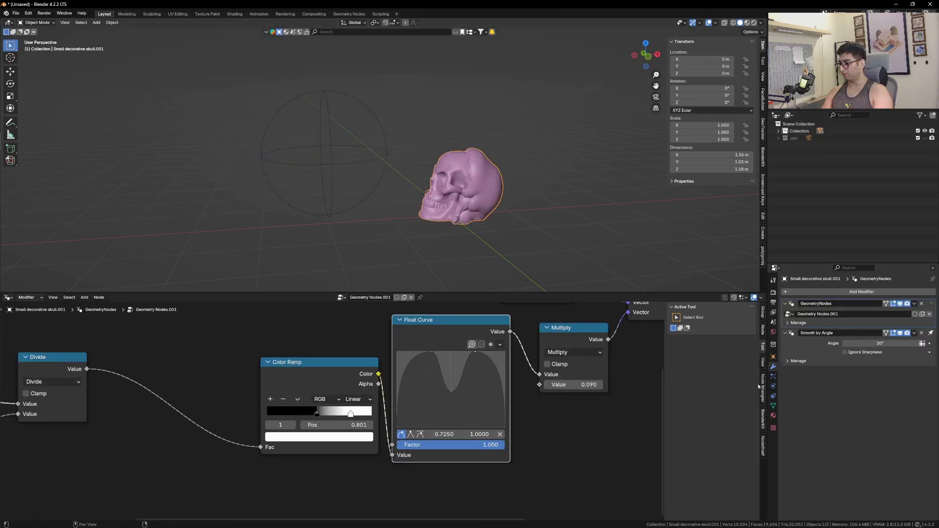
click(786, 304)
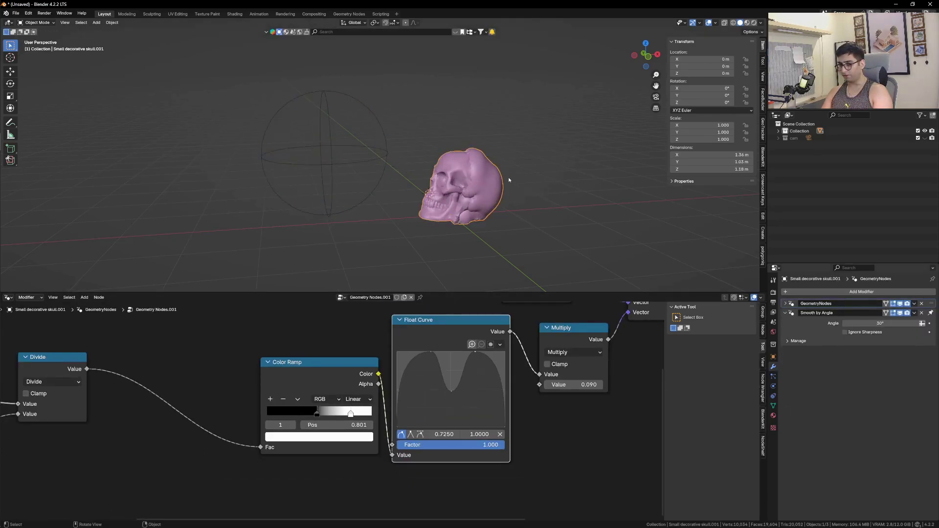
key(shift+a)
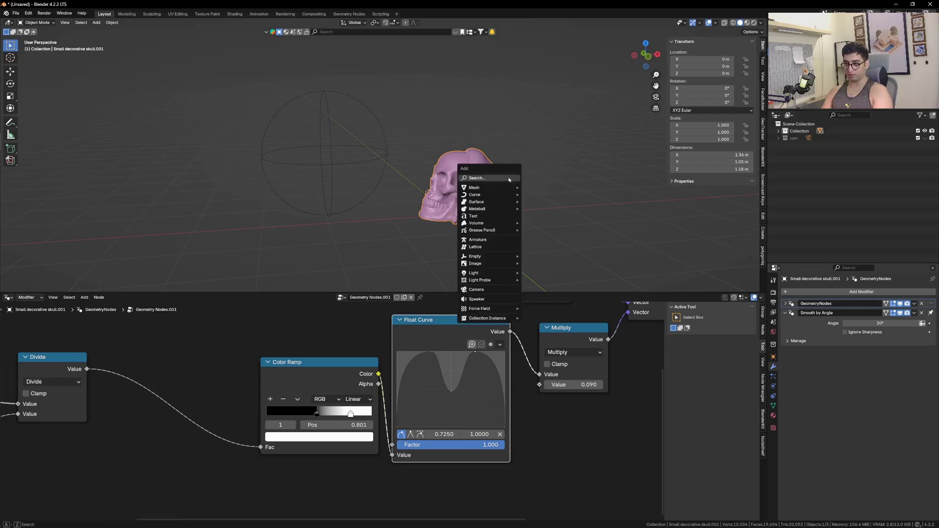
key(shift+a)
click(530, 167)
text(su)
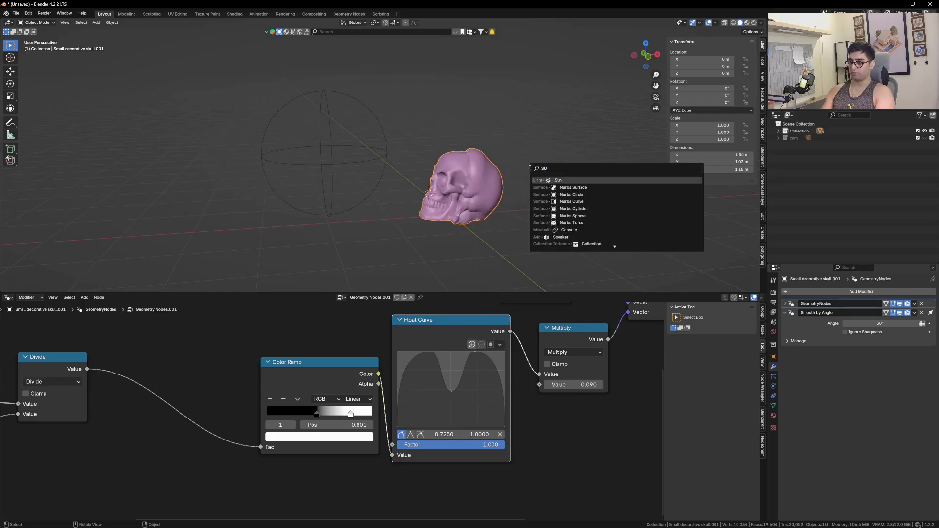
click(541, 113)
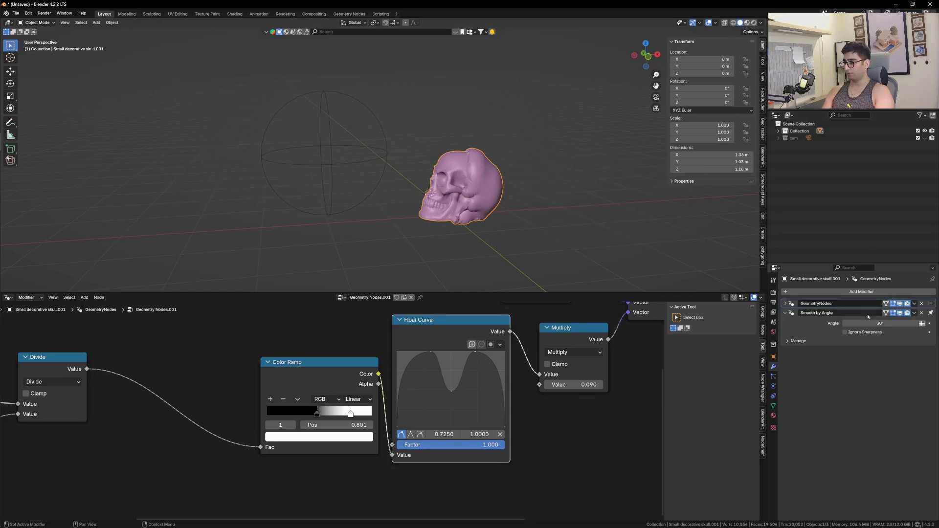
Add a Subdivision Surface modifier to the duplicated skull and place it above the GeometryNodes modifier
click(827, 292)
text(sub)
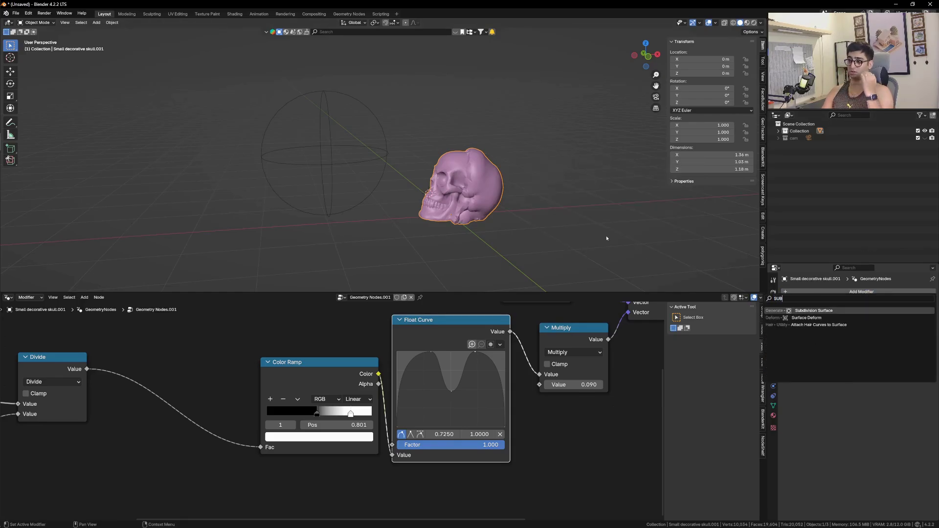
key(Return)
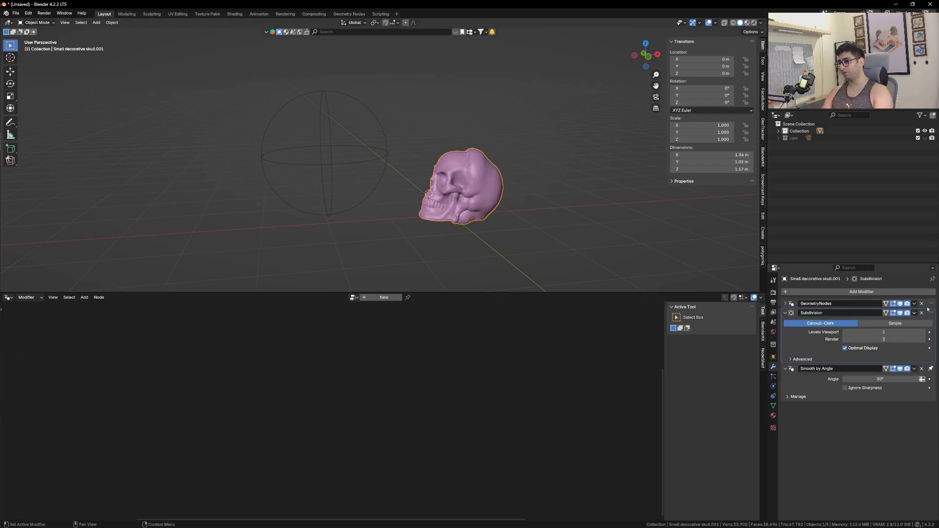
drag(932, 313, 929, 300)
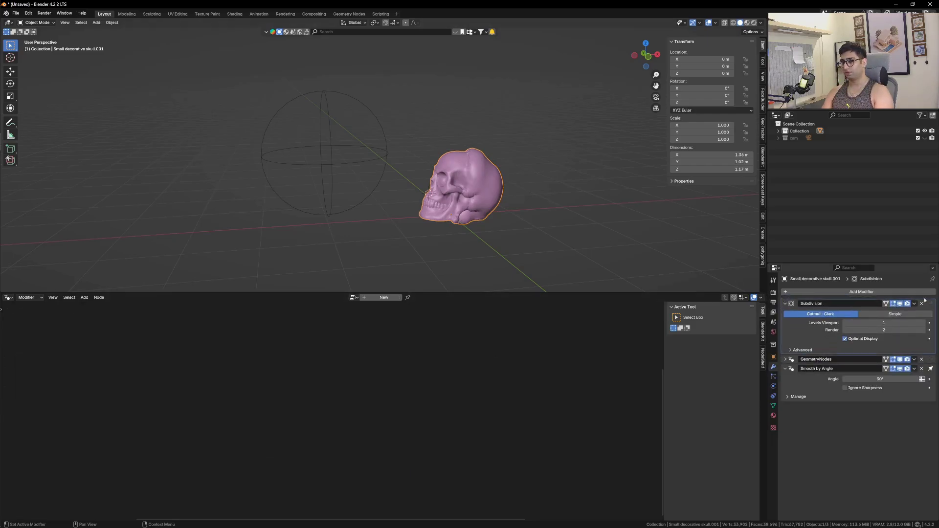
Inspect the smoothed shell from several angles and turn off the Subdivision modifier's viewport display
scroll(477, 172, up, 4)
middle_drag(477, 171, 498, 180)
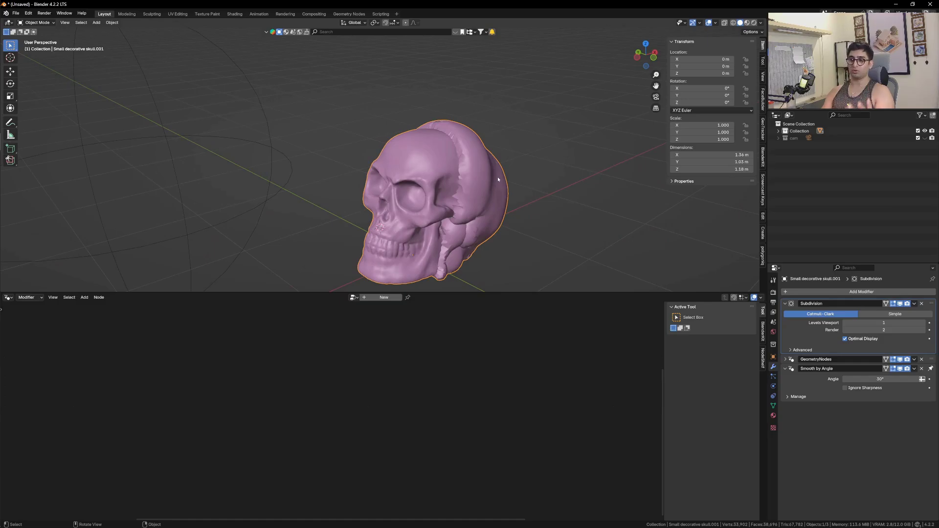
middle_drag(425, 159, 671, 237)
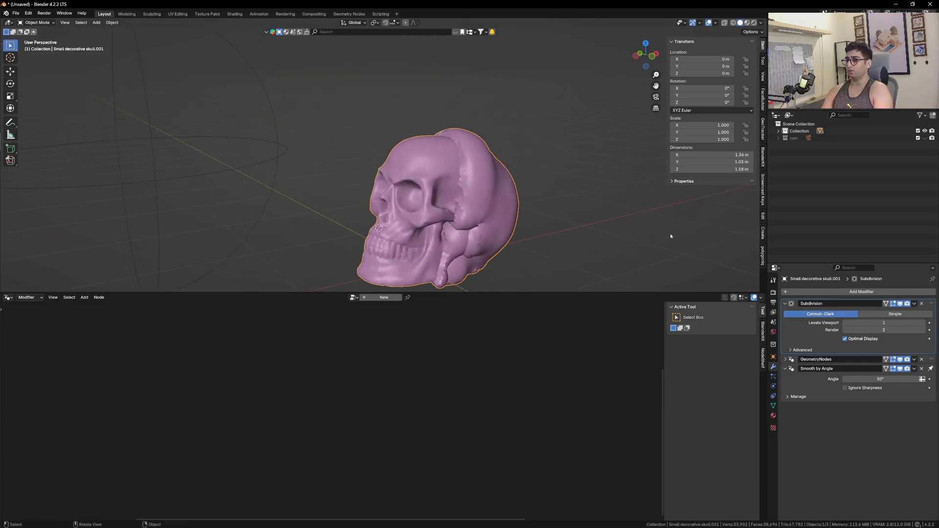
click(900, 304)
scroll(460, 195, down, 2)
middle_drag(460, 196, 439, 194)
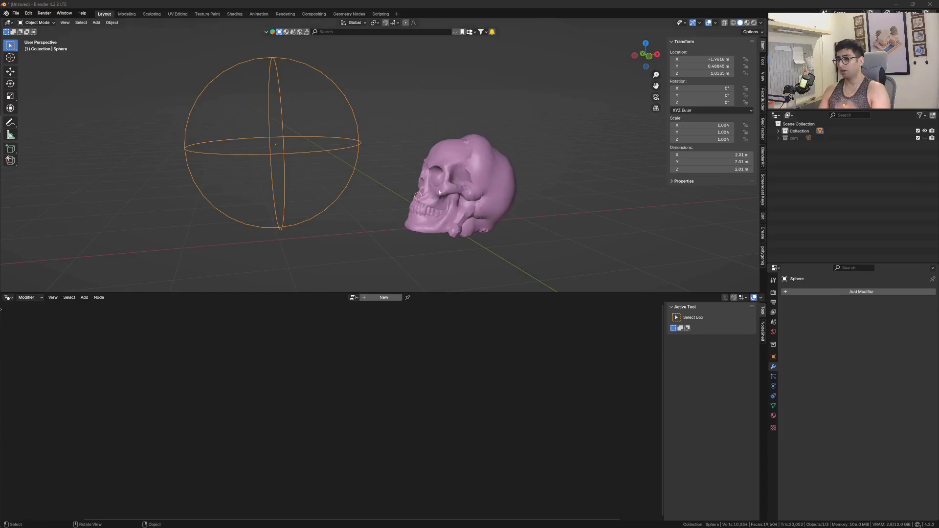
middle_drag(440, 193, 430, 195)
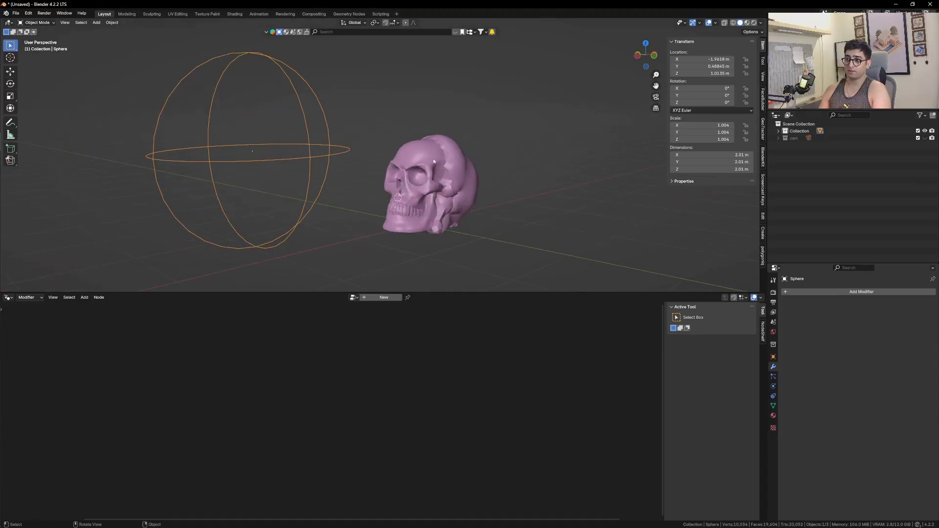
On the duplicated skull, insert a Delete Geometry node between Set Position and Group Output
click(431, 195)
key(shift+d)
right_click(462, 224)
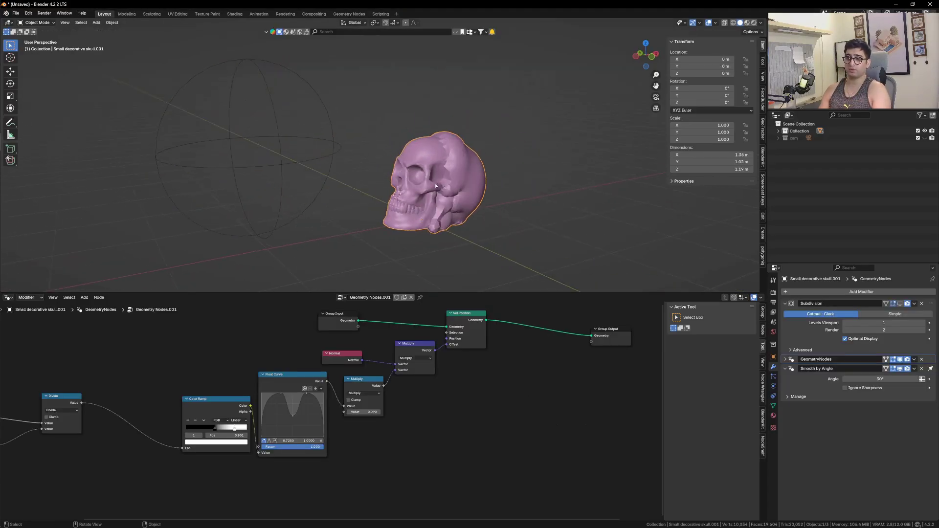
scroll(477, 407, down, 1)
middle_drag(476, 403, 421, 412)
key(shift+a)
click(485, 339)
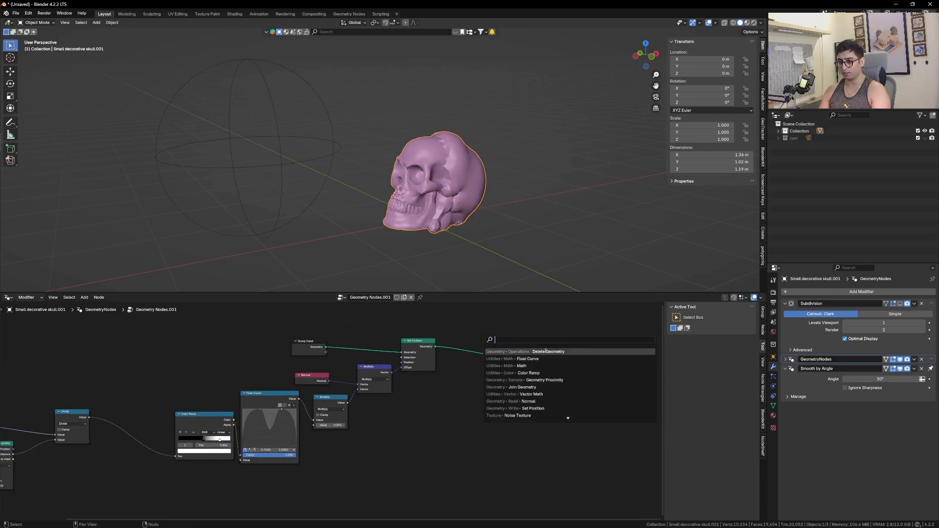
click(514, 351)
click(473, 351)
click(611, 354)
key(x)
Duplicate the Color Ramp node while keeping its input from the Divide node, and place the copy beyond the Multiply node
scroll(421, 412, up, 4)
scroll(377, 417, down, 4)
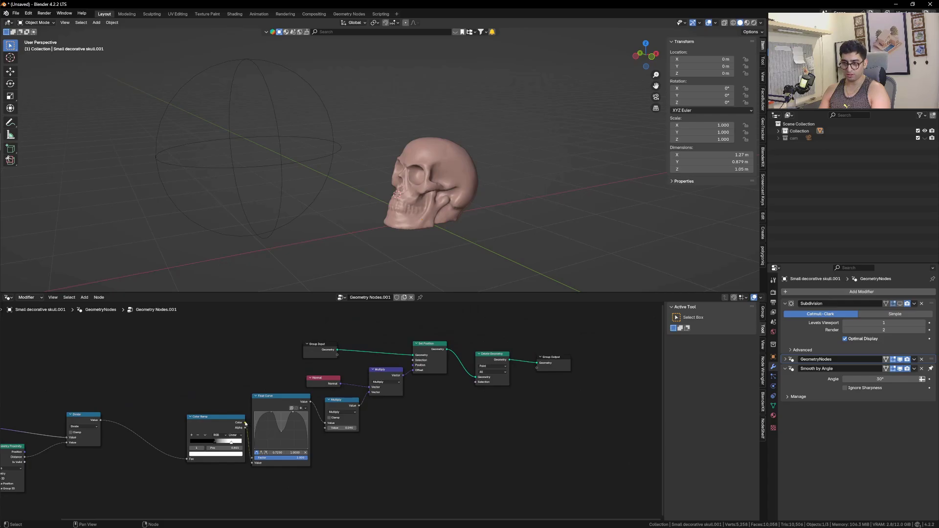
middle_drag(256, 446, 371, 356)
click(322, 346)
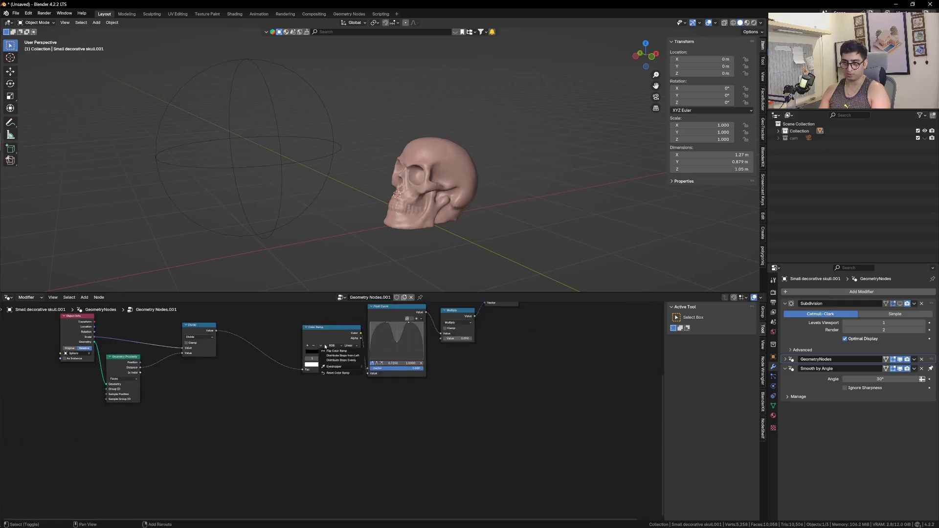
click(331, 333)
key(shift+d)
click(594, 383)
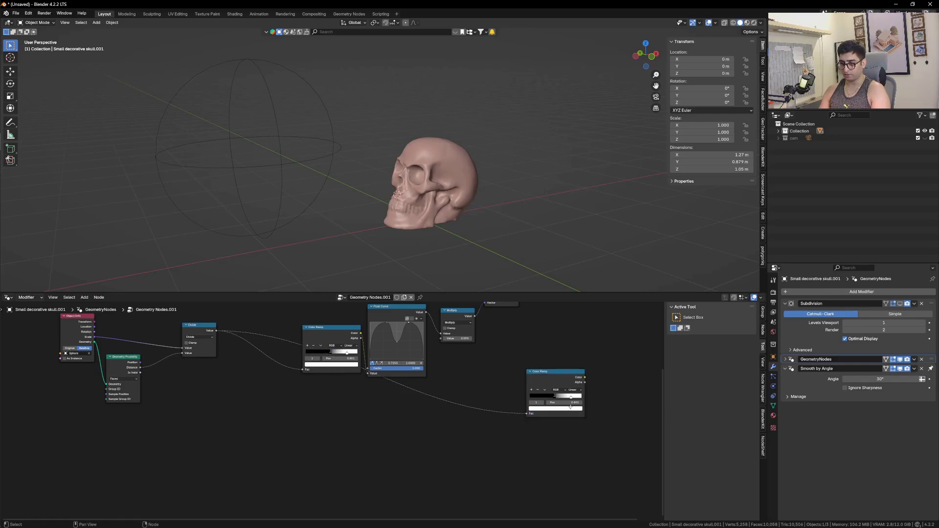
Connect the duplicated Color Ramp's Color output to the Delete Geometry node's Selection input
middle_drag(571, 406, 340, 455)
scroll(340, 455, down, 3)
scroll(378, 432, up, 9)
drag(386, 74, 334, 475)
Try flipping the duplicated Color Ramp and shifting one of its stops
scroll(489, 417, down, 7)
middle_drag(451, 510, 531, 334)
scroll(453, 378, up, 9)
click(390, 434)
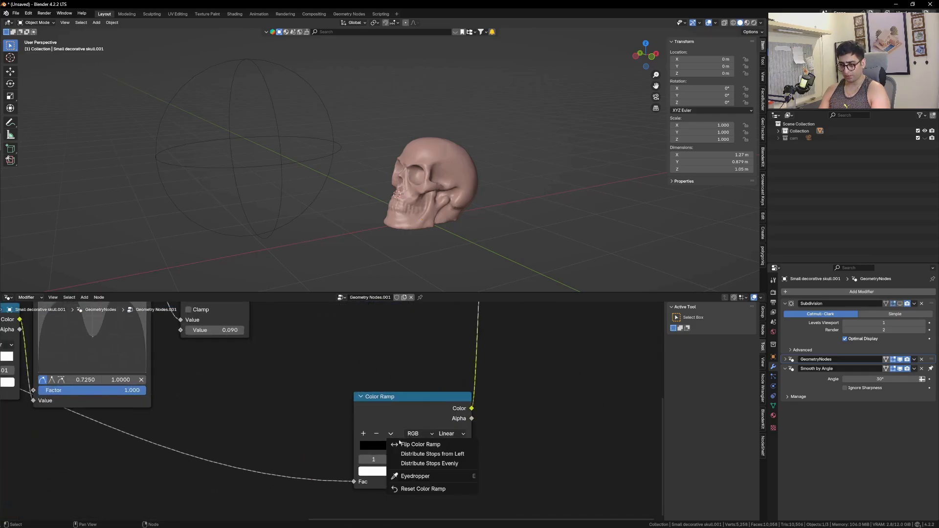
click(406, 444)
middle_drag(406, 443, 447, 407)
scroll(447, 422, up, 1)
drag(447, 421, 473, 423)
Flip the duplicated Color Ramp again and move its black stop to about position 0.885
click(423, 402)
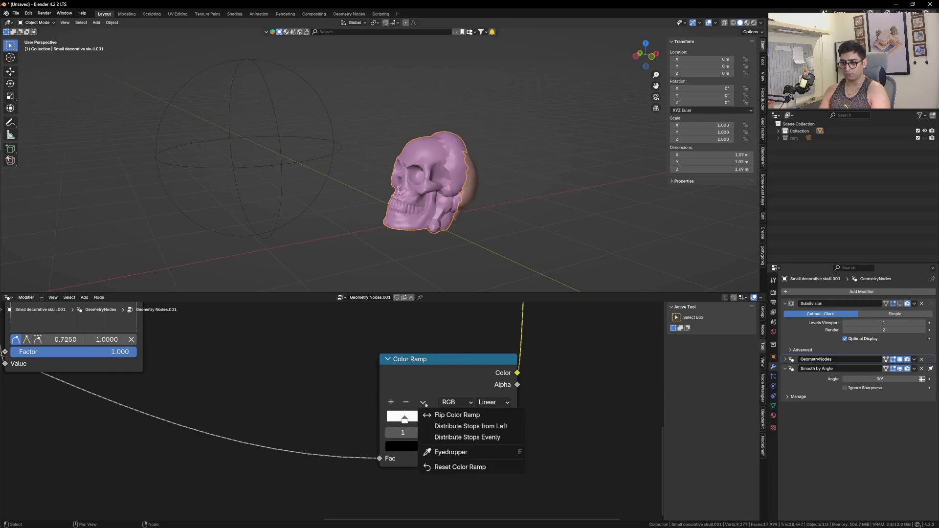
click(433, 413)
scroll(449, 424, up, 1)
drag(423, 419, 502, 419)
click(507, 418)
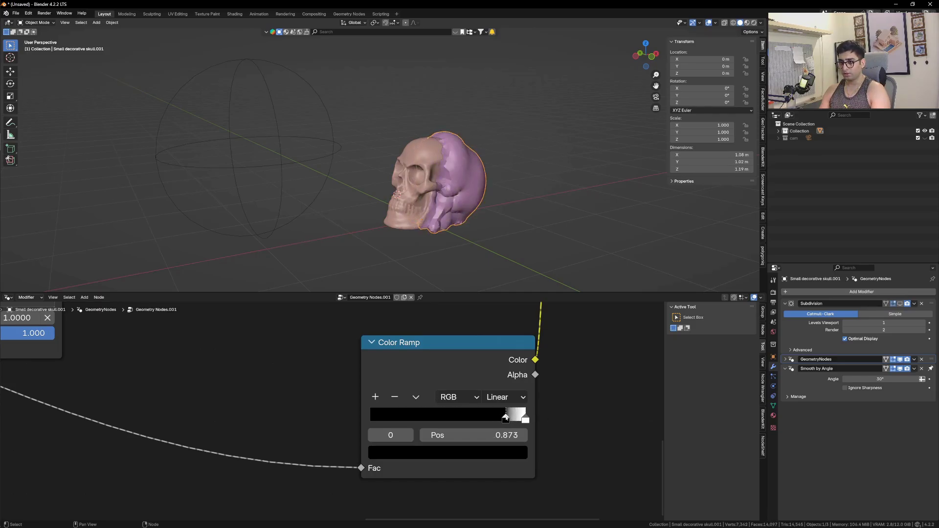
Select the sphere and rescale it to test how the shell offsets and gets deleted across the skull
middle_drag(420, 241, 386, 238)
drag(242, 38, 372, 137)
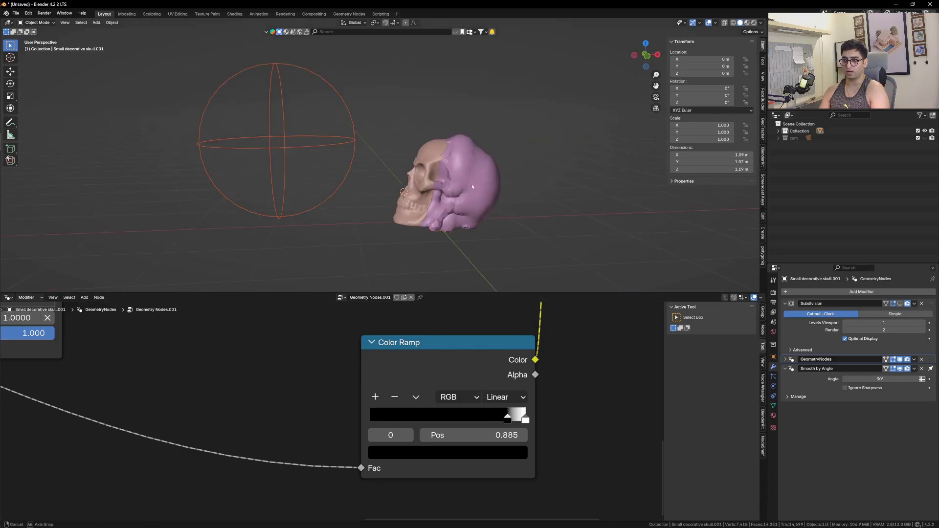
middle_drag(471, 189, 493, 189)
key(s)
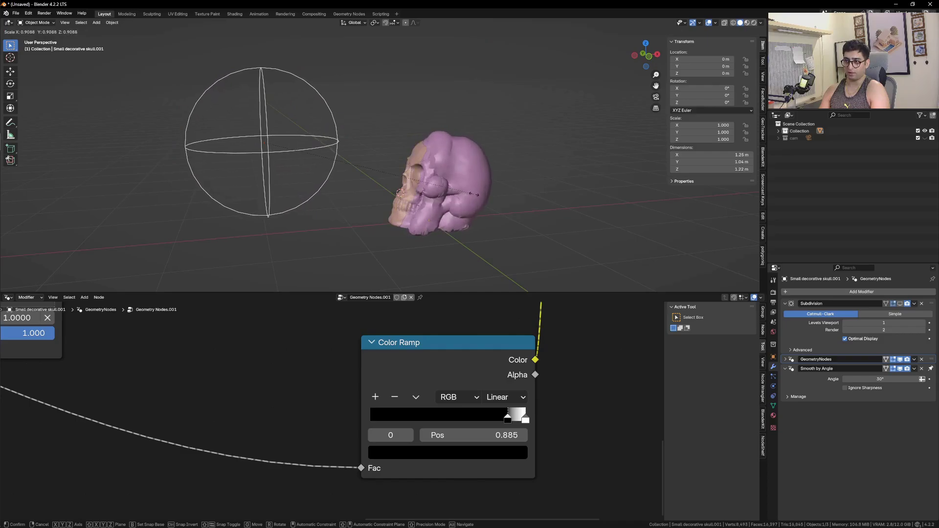
click(513, 203)
Turn on the Subdivision modifier's viewport display for the duplicated skull and inspect the smoothed shell
middle_drag(411, 186, 435, 195)
click(901, 304)
scroll(465, 162, up, 3)
middle_drag(455, 146, 483, 177)
scroll(504, 170, down, 3)
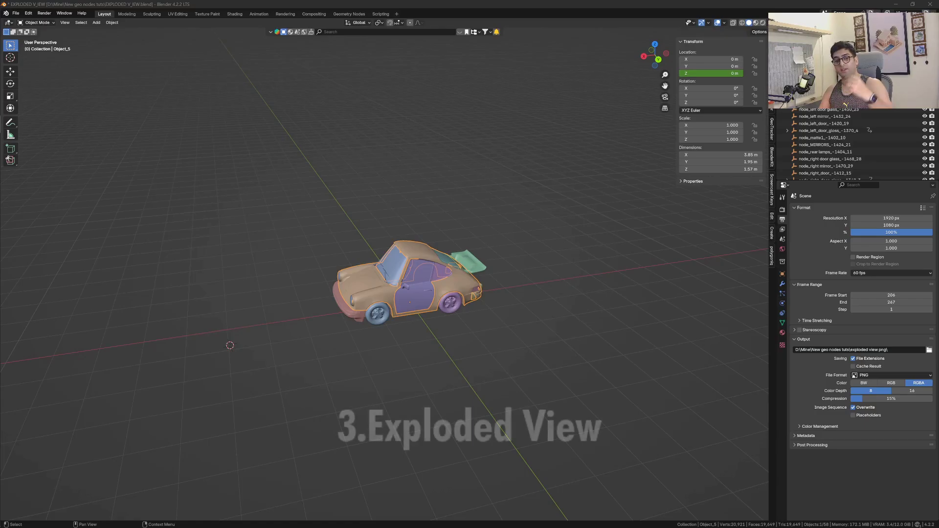
Move the car body up along Z by about 2.9 m to demonstrate the finished exploded view
middle_drag(231, 400, 275, 418)
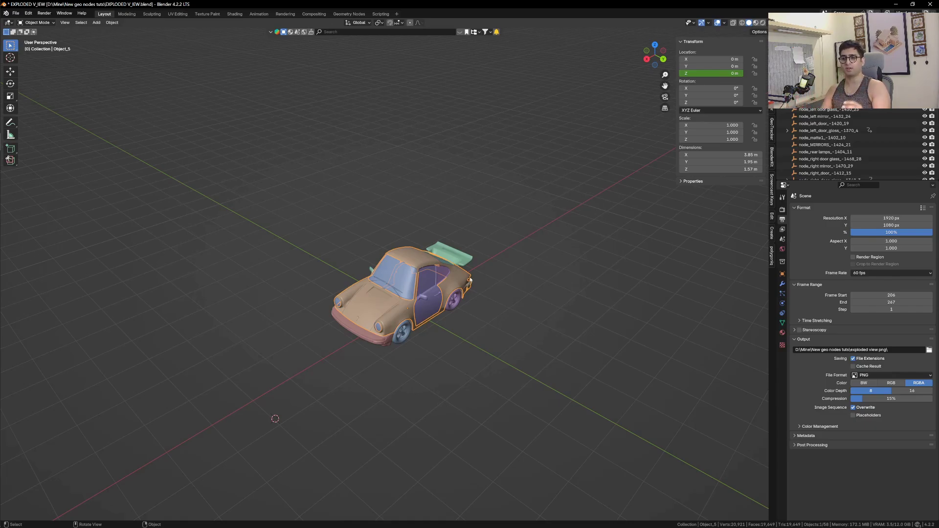
click(478, 353)
middle_drag(477, 353, 443, 315)
scroll(442, 314, up, 2)
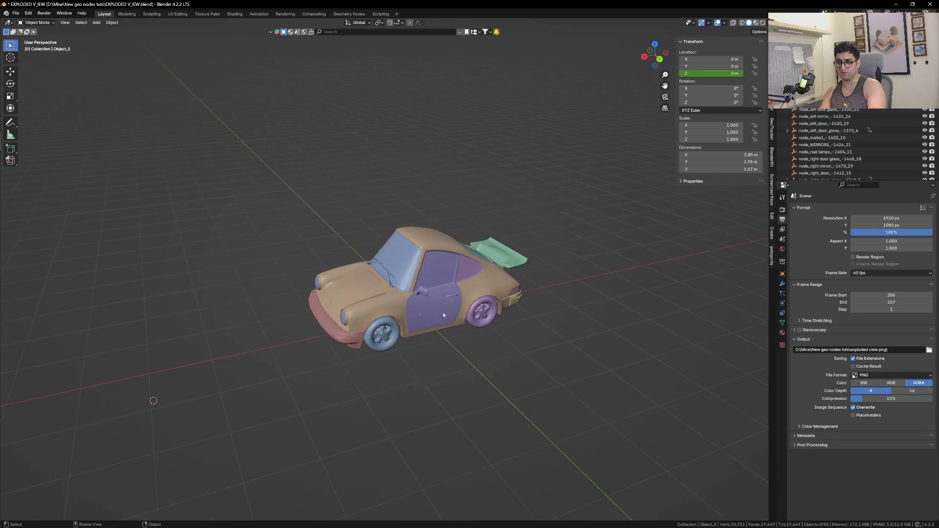
click(439, 244)
scroll(439, 244, down, 2)
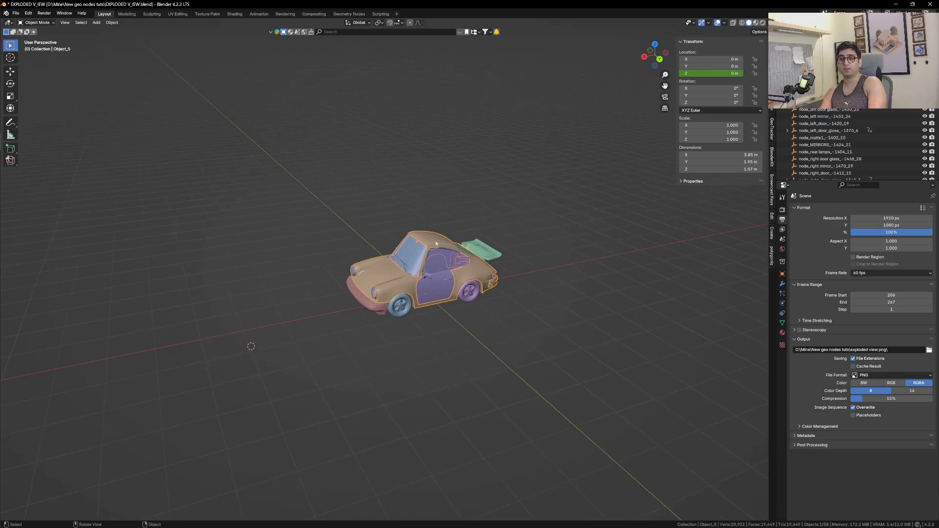
key(g)
key(z)
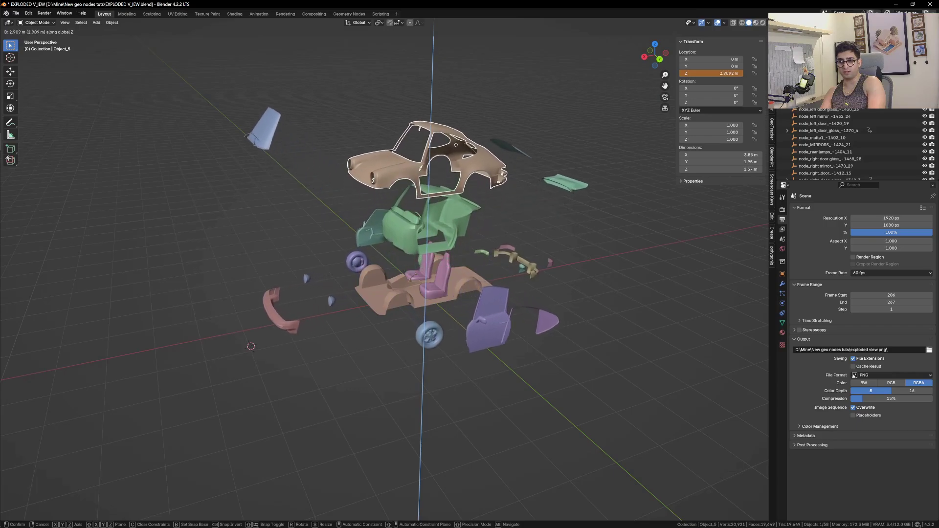
click(457, 135)
middle_drag(383, 258, 386, 301)
scroll(386, 300, down, 3)
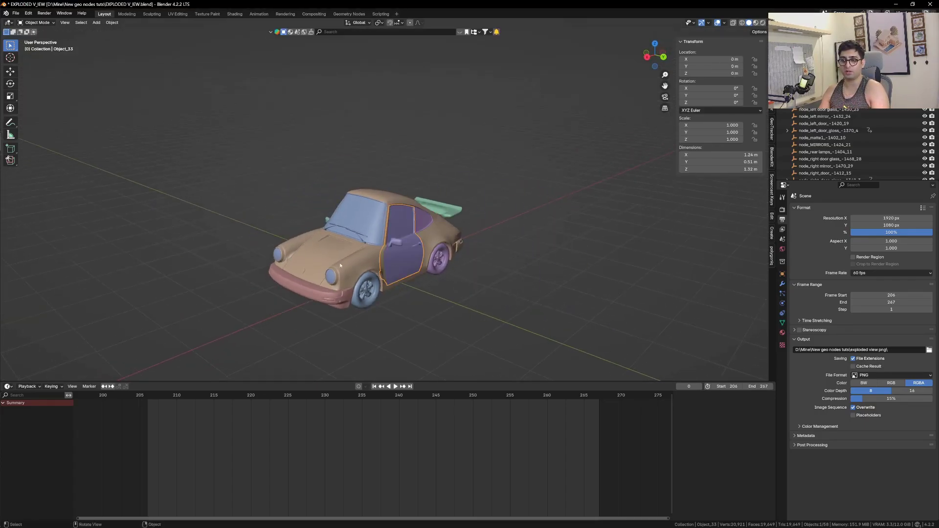
Try moving the car body and the front wheel freely as separate parts
click(371, 222)
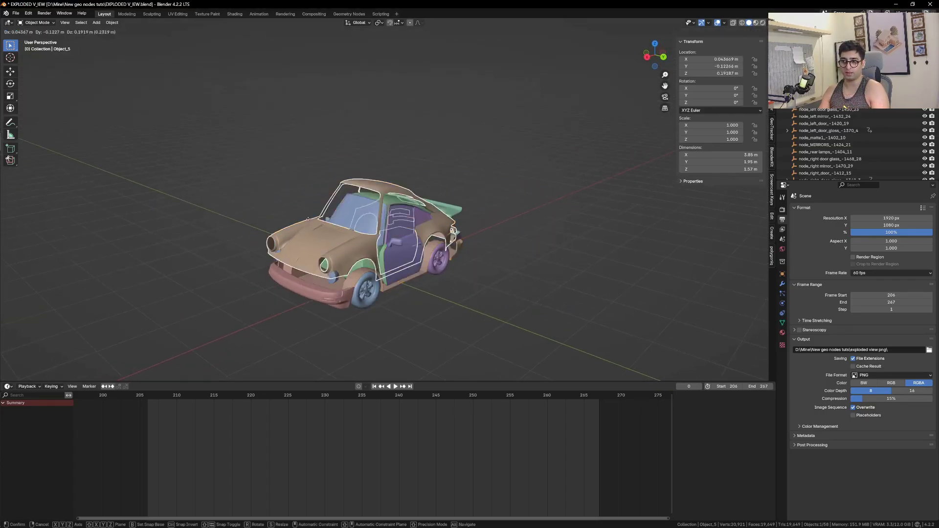
click(351, 300)
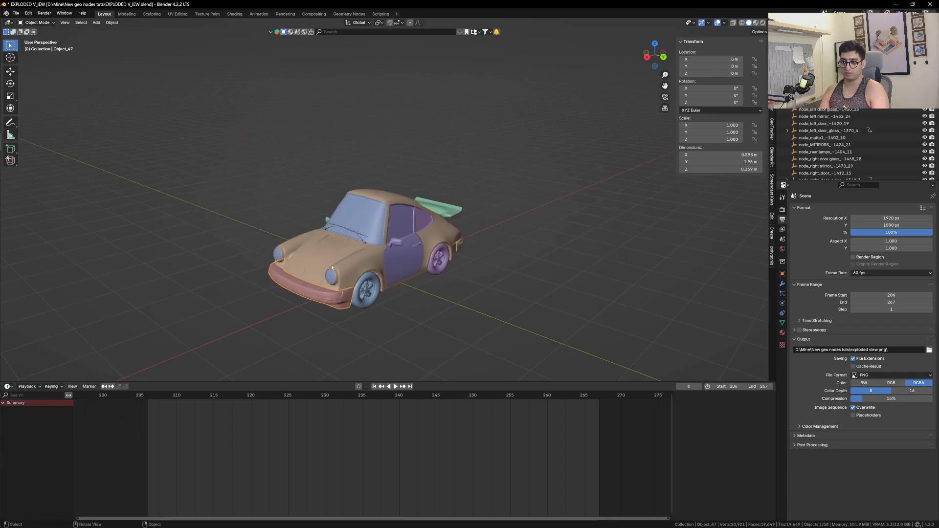
click(375, 299)
key(g)
right_click(574, 368)
Select all the car parts and apply all their transforms
scroll(371, 294, down, 4)
middle_drag(371, 295, 343, 293)
drag(231, 163, 499, 299)
key(ctrl+a)
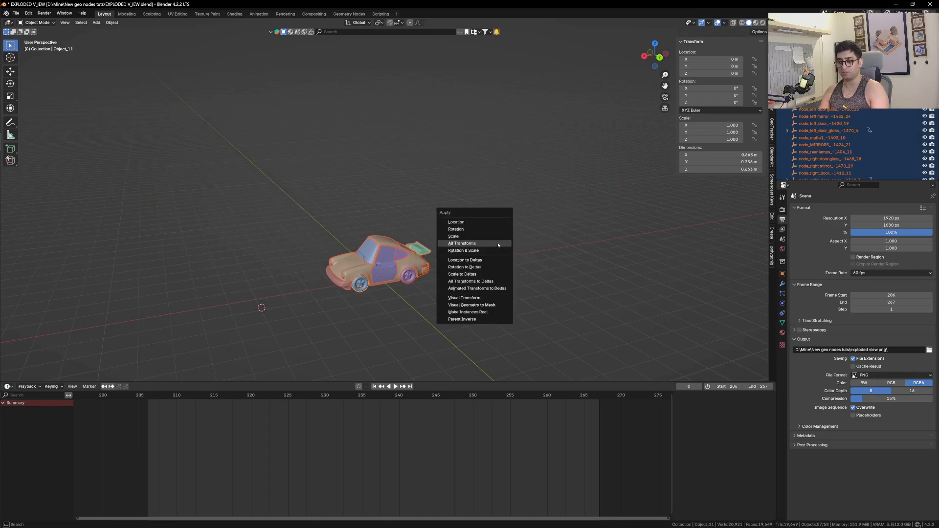
click(491, 245)
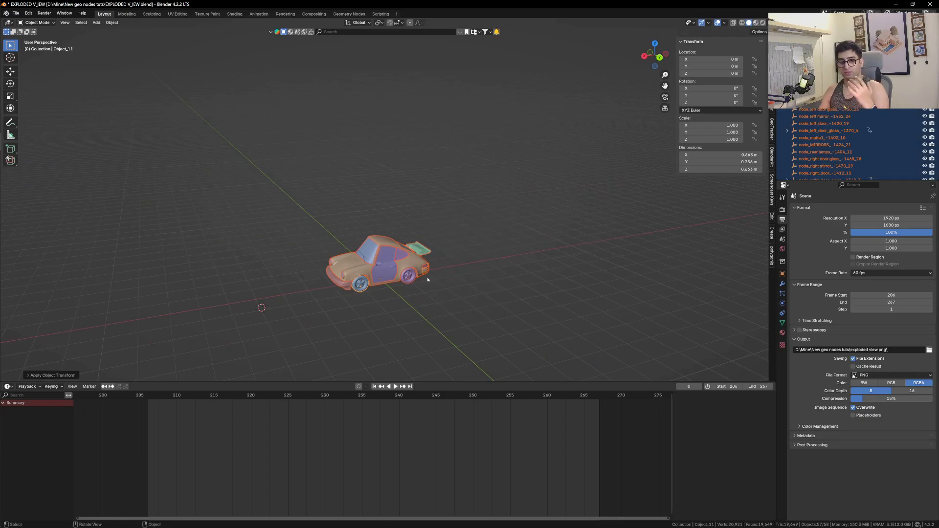
Try moving the car body on its own away from the other parts
scroll(400, 249, up, 5)
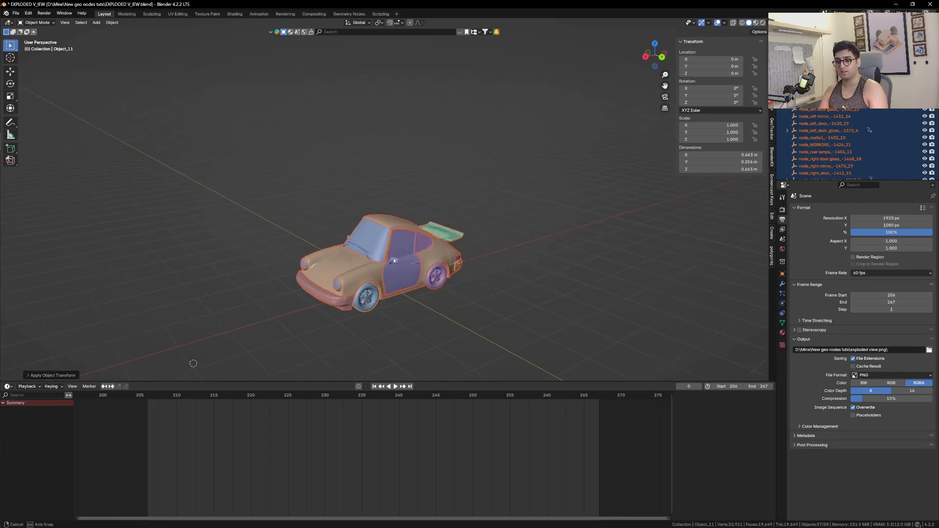
click(399, 215)
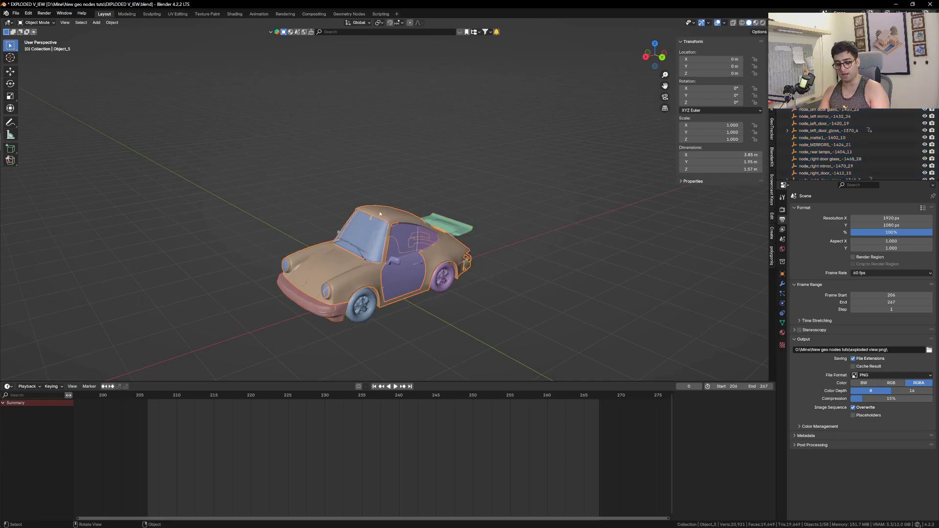
scroll(411, 231, up, 2)
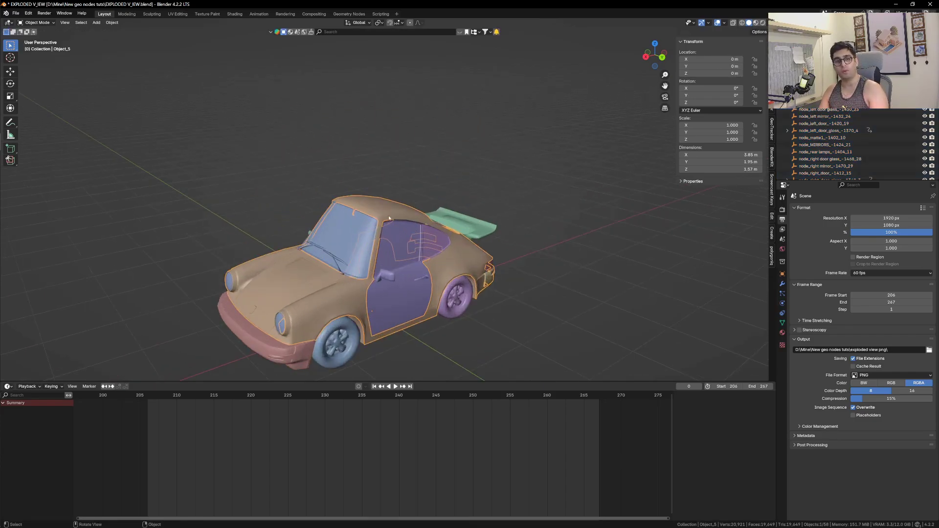
key(g)
right_click(388, 192)
Add a driver to the side door's Y location and pick the car body as its driving object
scroll(414, 278, down, 3)
middle_drag(415, 278, 440, 259)
scroll(416, 279, up, 3)
click(415, 279)
key(g)
right_click(407, 267)
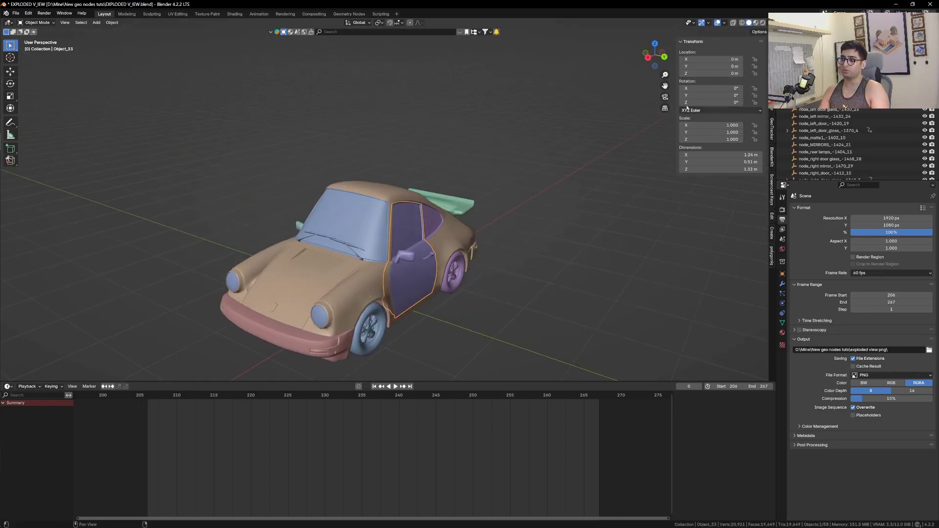
mouse_move(694, 66)
mouse_down()
mouse_move(724, 66)
mouse_move(706, 66)
mouse_up()
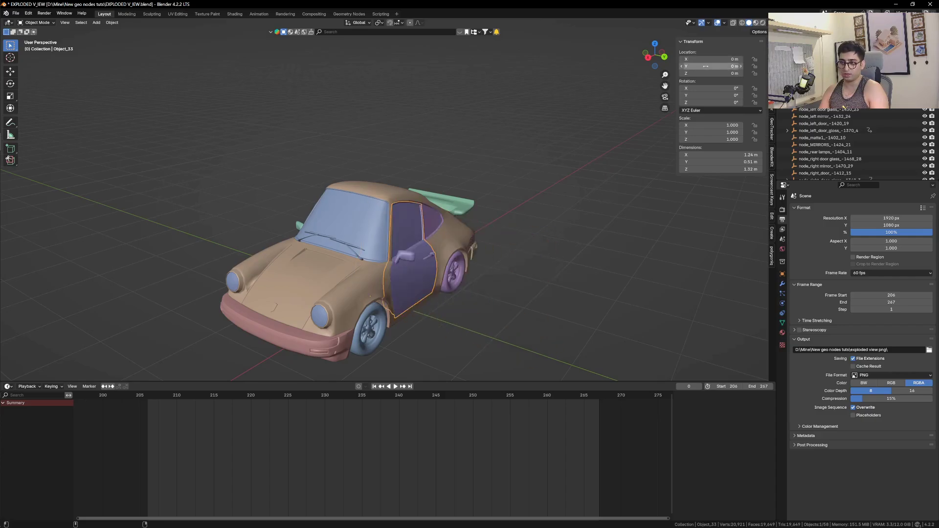
right_click(712, 65)
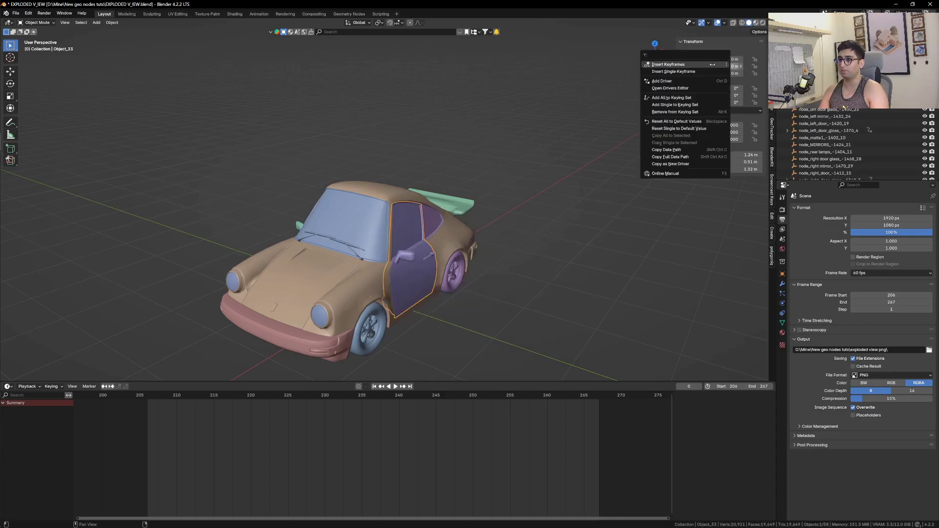
click(679, 83)
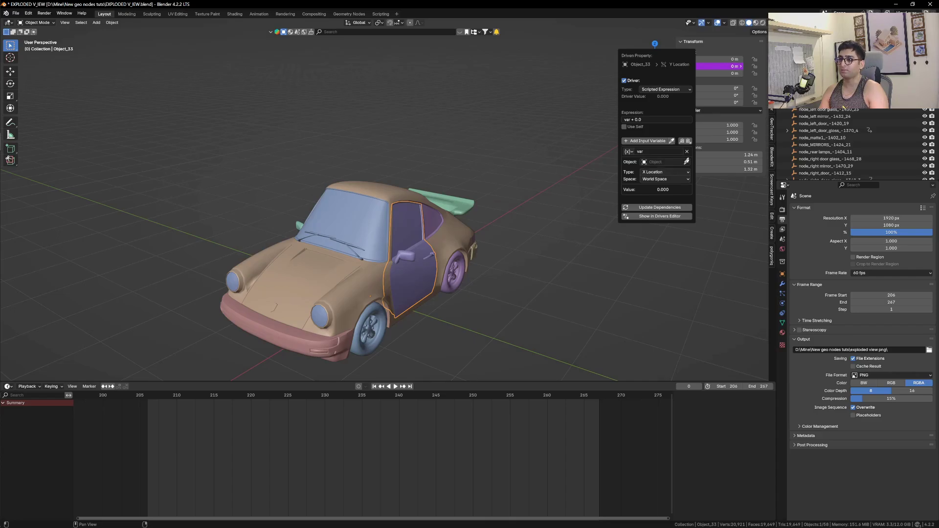
click(687, 162)
click(386, 186)
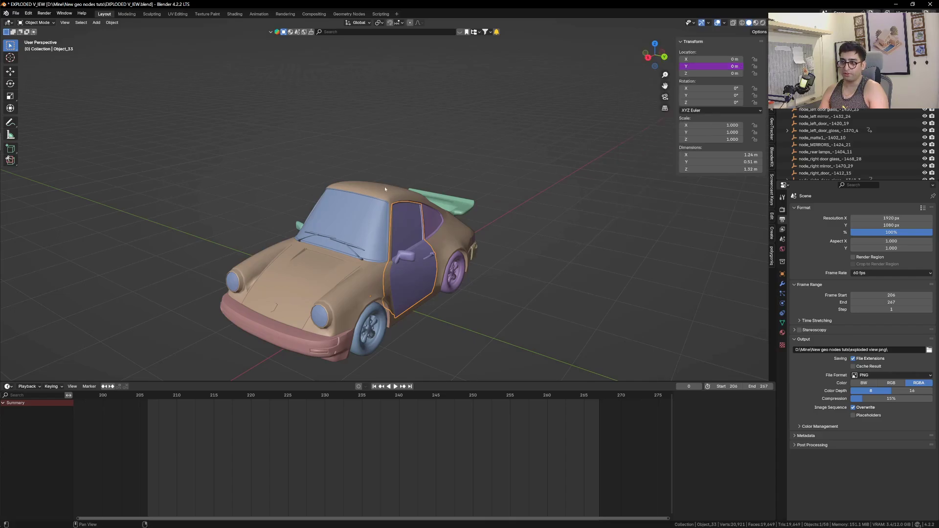
Edit the door's driver to use the expression var*1.2 and the car body's Z Location
right_click(702, 66)
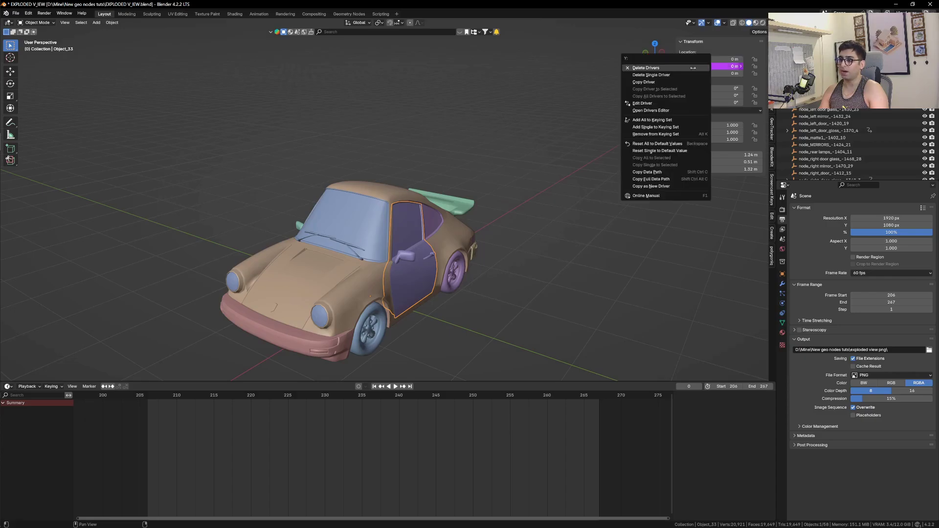
click(631, 100)
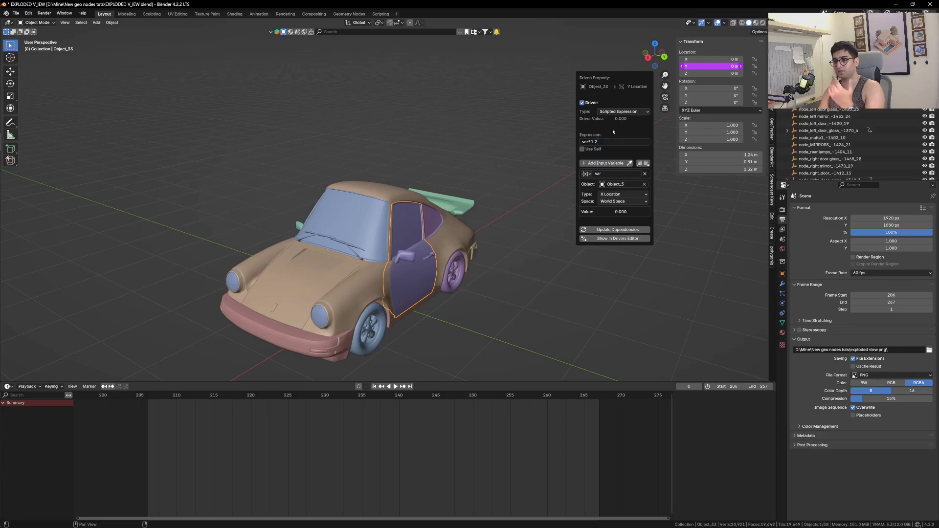
click(615, 196)
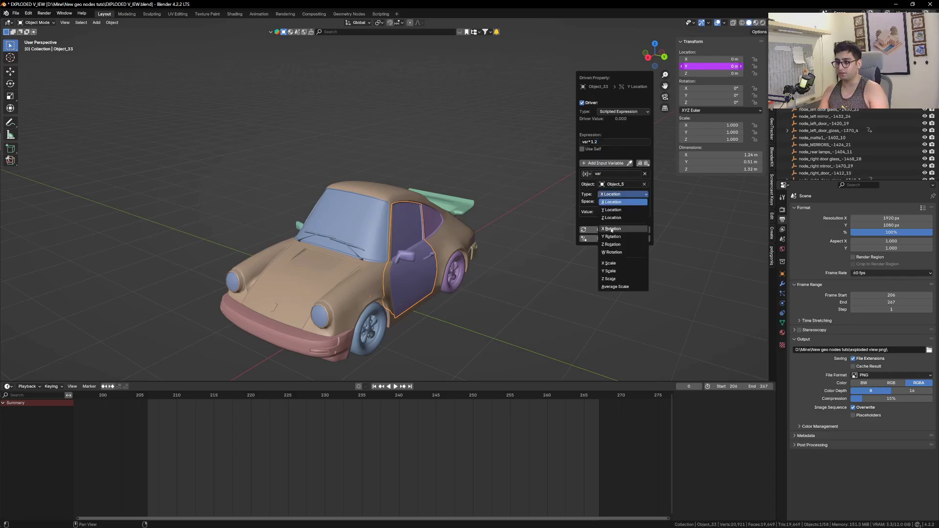
click(612, 210)
Move the car body up along Z by about 0.88 m to test the door's driver
scroll(477, 225, down, 4)
scroll(438, 263, up, 3)
middle_drag(437, 263, 425, 246)
click(414, 183)
scroll(414, 182, down, 2)
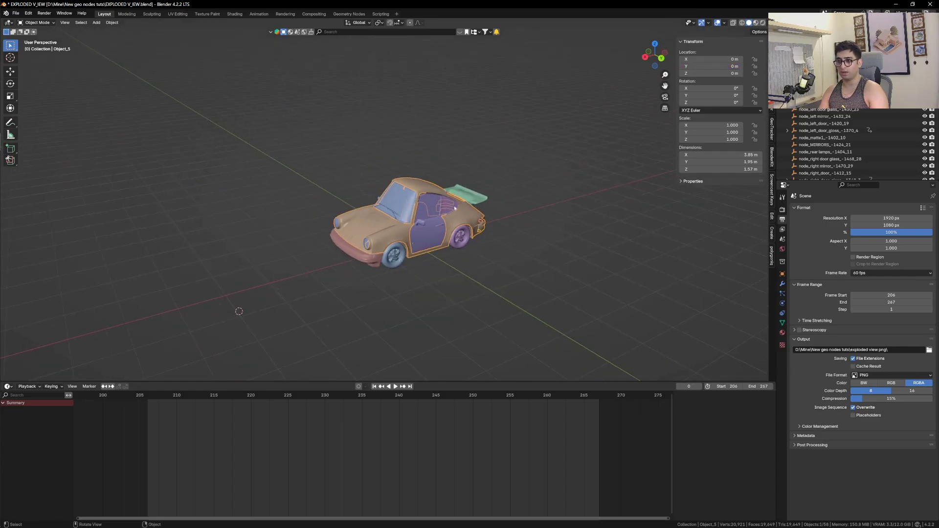
key(g)
key(z)
click(457, 178)
middle_drag(457, 178, 495, 181)
Try moving the driven door directly, and return the car body to its original location
click(458, 234)
key(g)
key(Escape)
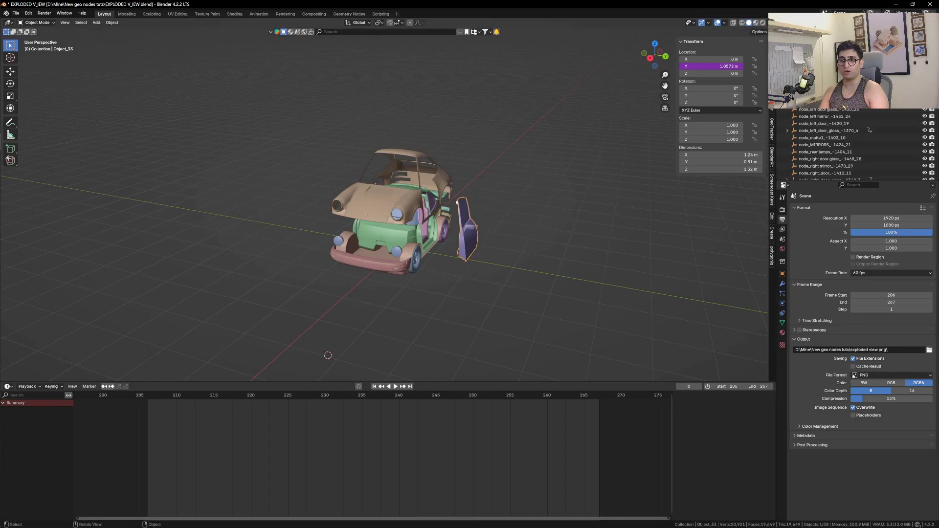
click(424, 217)
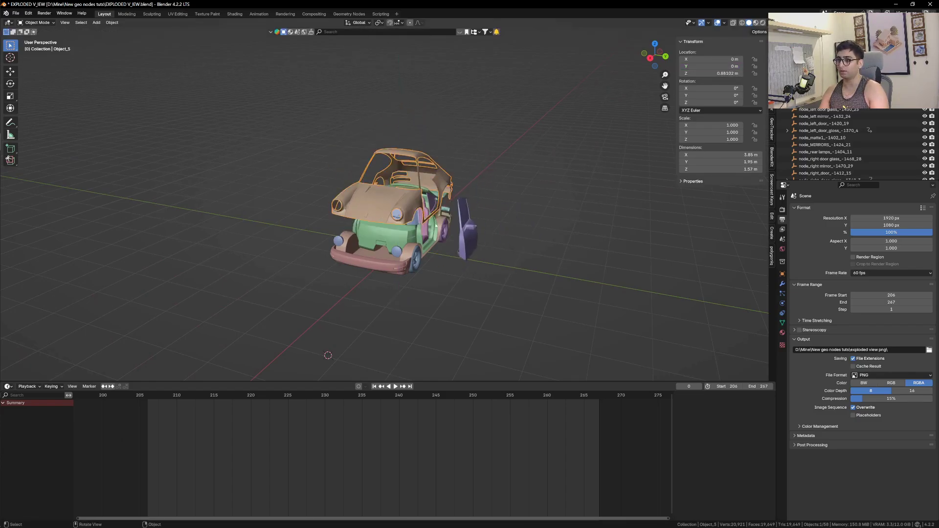
key(Return)
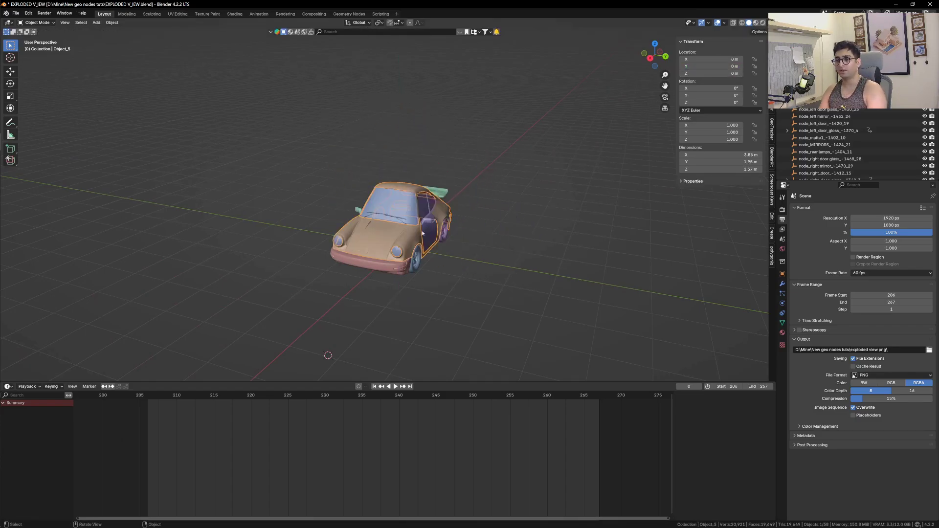
Copy the side door's Y Location driver and paste it onto the Y Location of the front and rear wheels on the same side
mouse_move(430, 233)
middle_down()
mouse_move(403, 230)
mouse_move(433, 223)
middle_up()
click(433, 222)
right_click(709, 66)
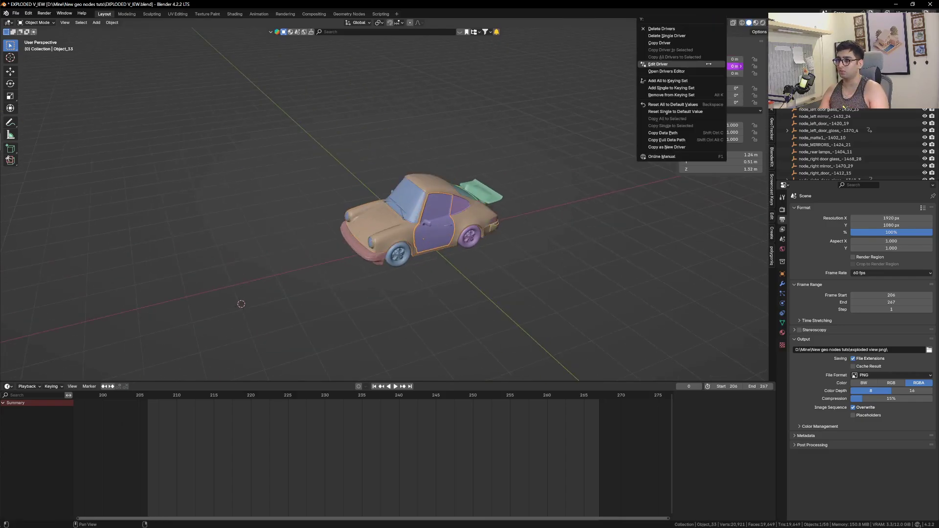
click(681, 43)
scroll(406, 235, up, 5)
click(404, 239)
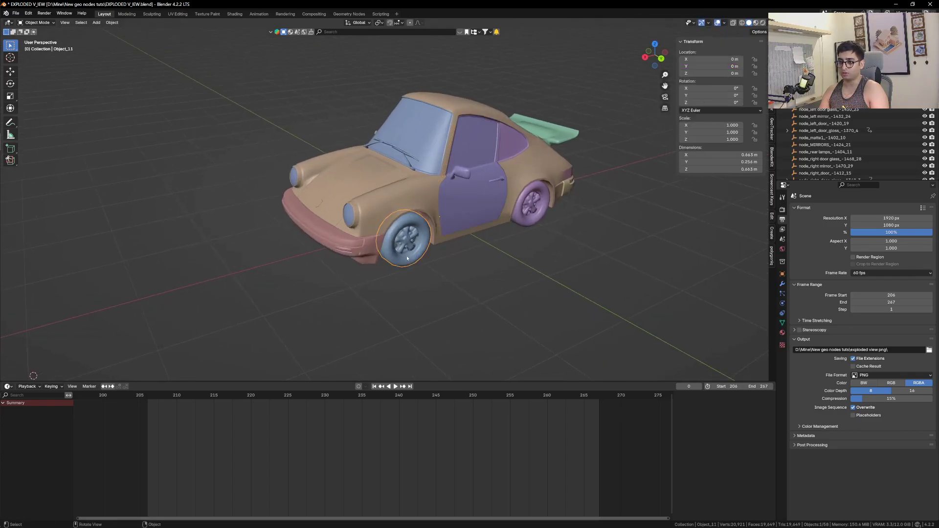
right_click(712, 63)
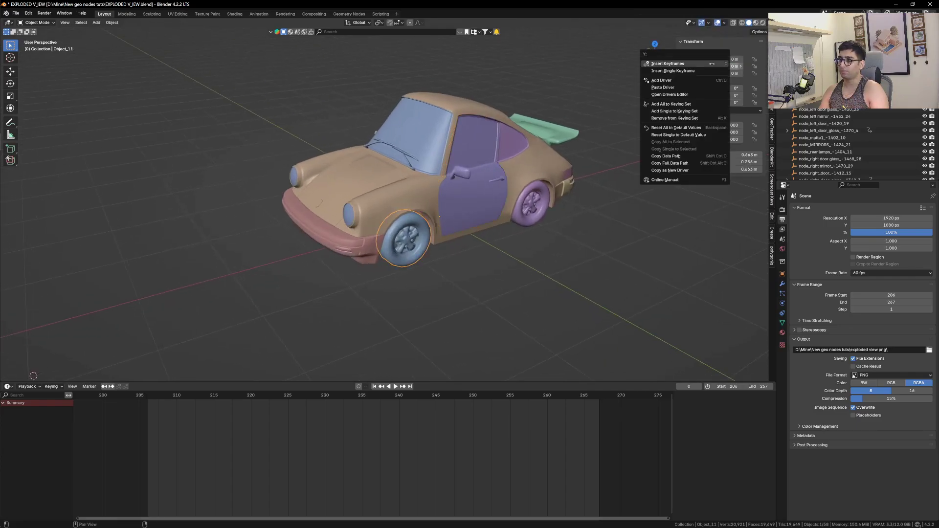
click(665, 87)
right_click(697, 65)
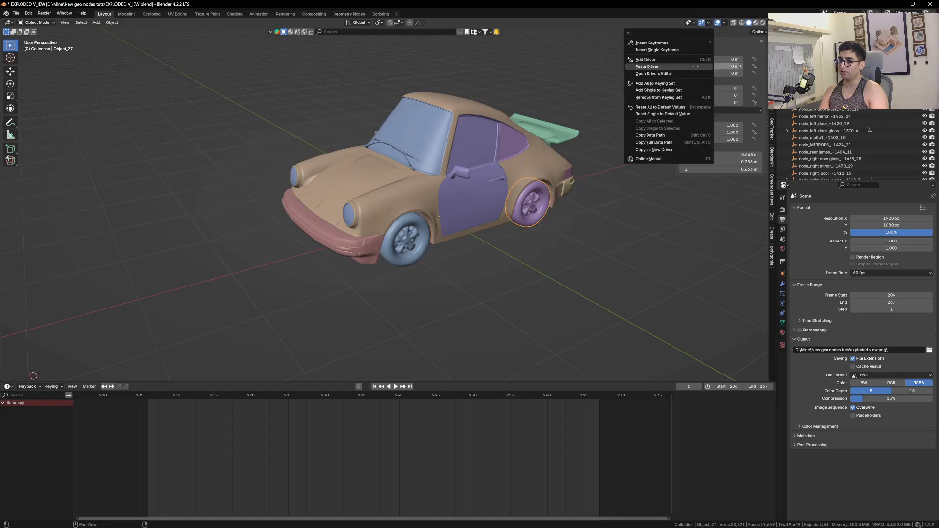
click(680, 67)
Move the car body up along Z by about 0.6 m to test the pasted wheel drivers
scroll(492, 239, down, 3)
click(478, 156)
key(g)
key(z)
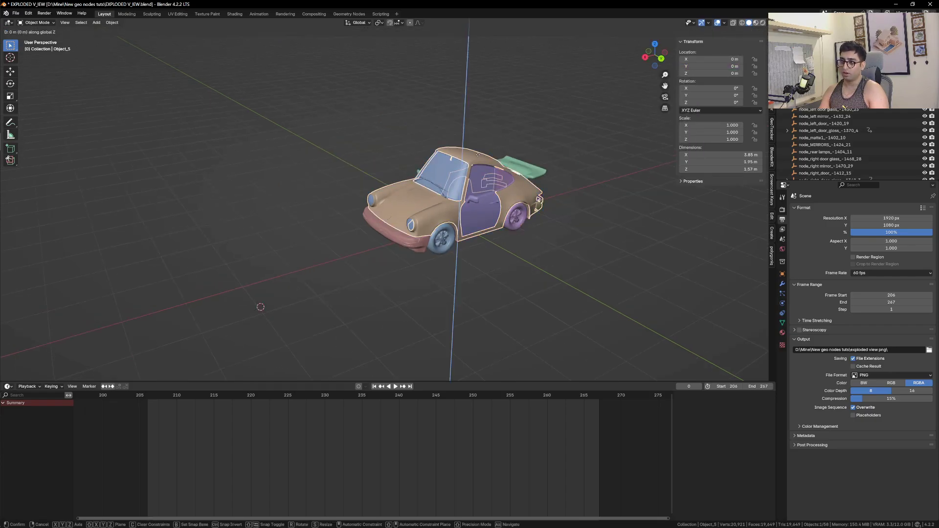
click(482, 132)
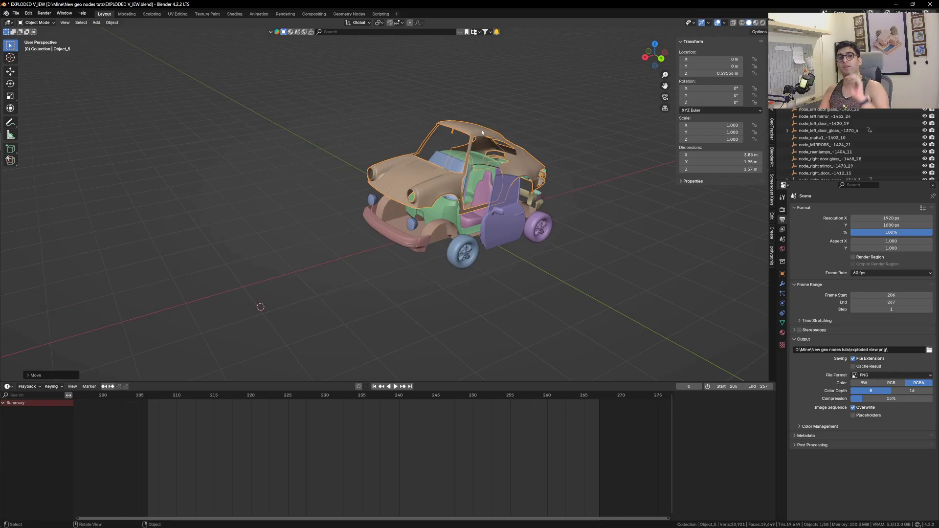
Examine the offset of the driven door and wheels from the car in top view and in perspective
middle_drag(539, 181, 493, 237)
key(KP_7)
shift+middle_drag(457, 80, 501, 164)
scroll(395, 173, up, 1)
click(395, 173)
scroll(395, 174, up, 1)
shift+middle_drag(364, 54, 377, 116)
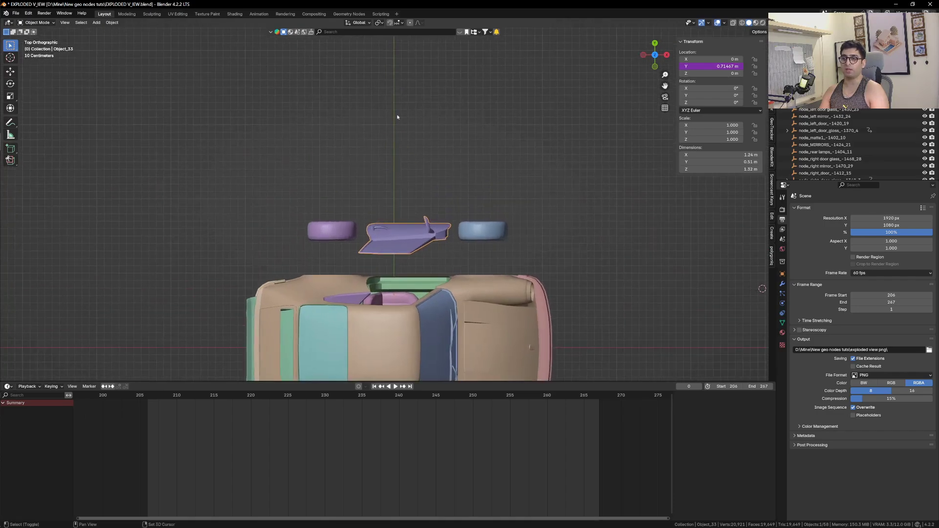
middle_drag(493, 301, 372, 232)
shift+middle_drag(528, 332, 400, 171)
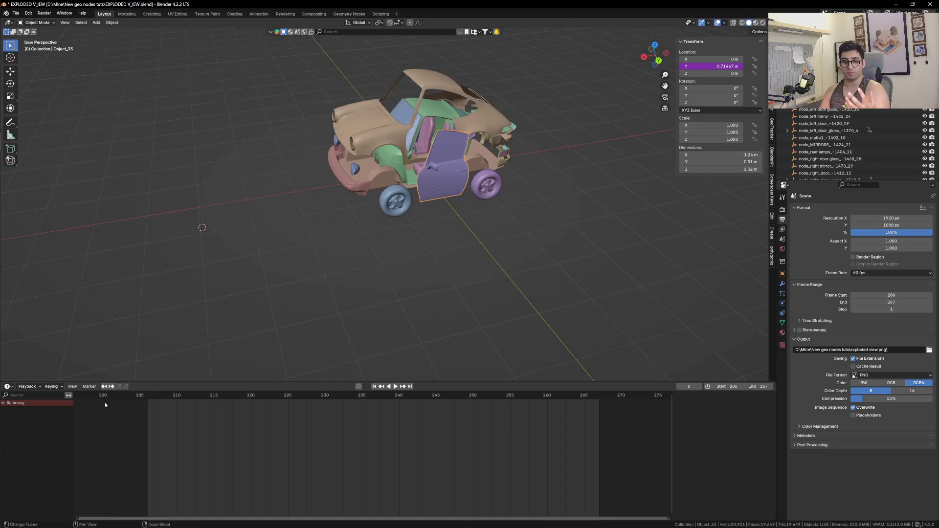
Switch the timeline area to the Drivers editor and frame the door's Y Location driver curve
click(7, 387)
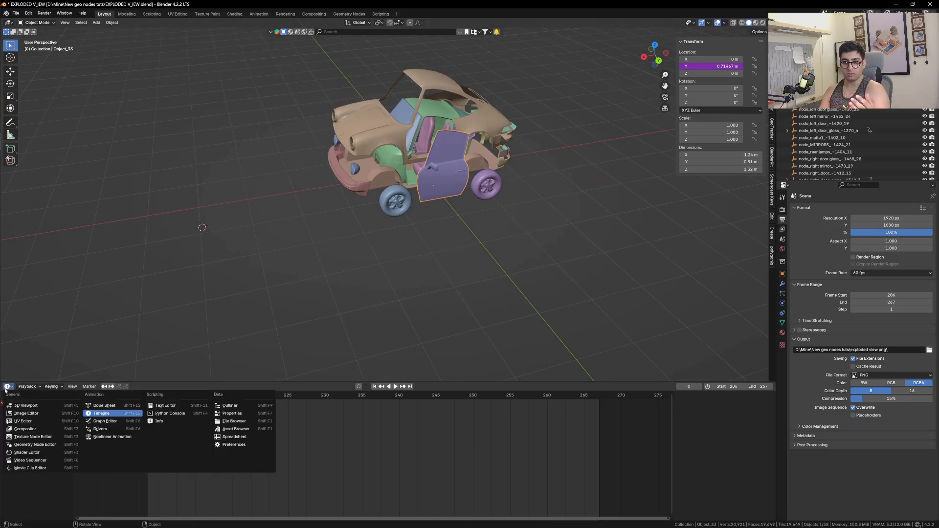
click(117, 421)
scroll(333, 287, down, 3)
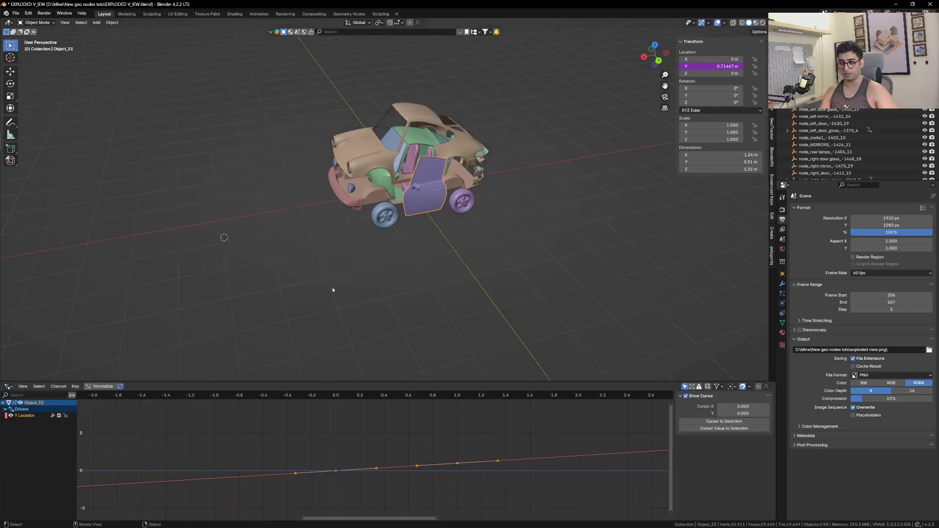
middle_drag(379, 198, 460, 184)
scroll(423, 248, up, 4)
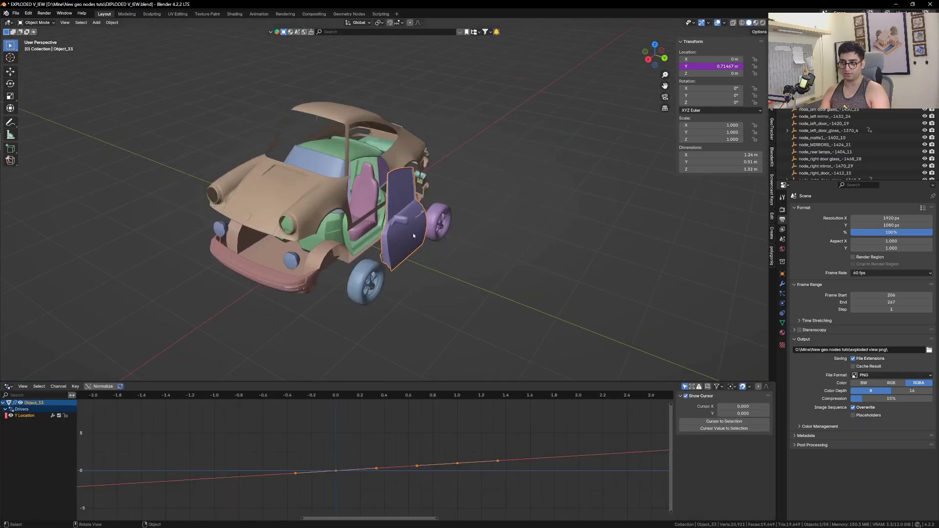
scroll(411, 412, down, 3)
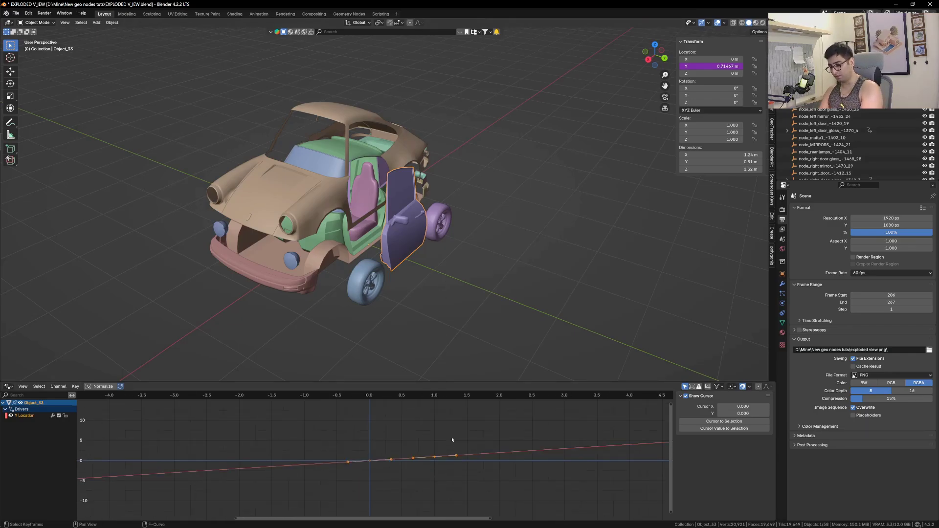
key(Home)
scroll(452, 440, down, 2)
Raise the upper keys of the door's driver curve along the value axis to steepen it
drag(576, 455, 504, 413)
scroll(484, 433, down, 2)
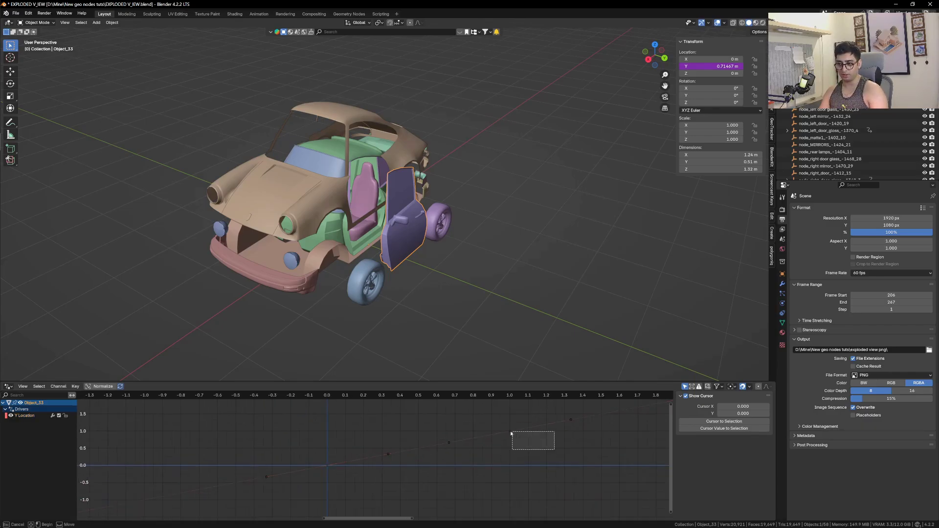
key(g)
key(y)
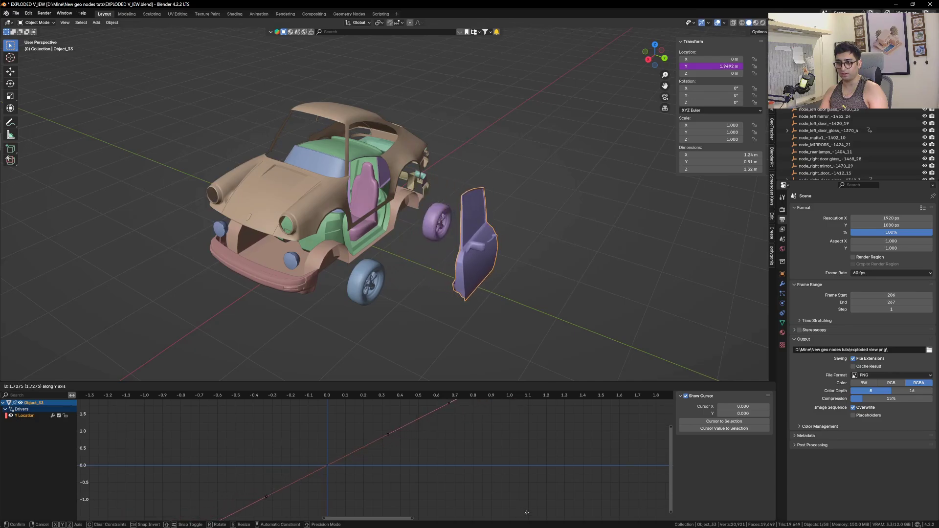
click(527, 399)
Raise the upper keys of the front wheel's driver curve until the wheel's Y Location is about 2.47 m
scroll(413, 296, down, 3)
click(394, 284)
scroll(457, 455, down, 2)
drag(483, 431, 502, 466)
key(g)
key(y)
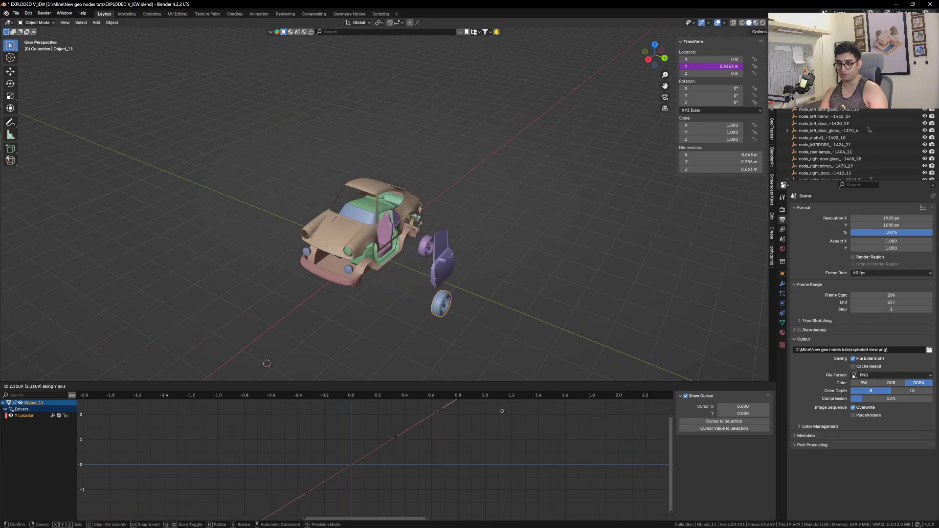
click(511, 412)
Paste the copied driver onto the front bumper's X Location
scroll(355, 205, up, 4)
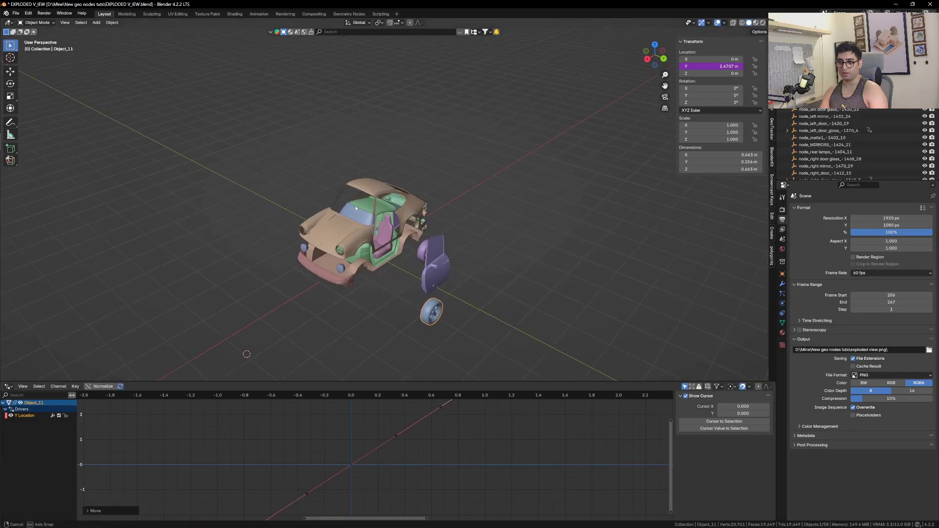
click(350, 275)
middle_drag(345, 272, 349, 273)
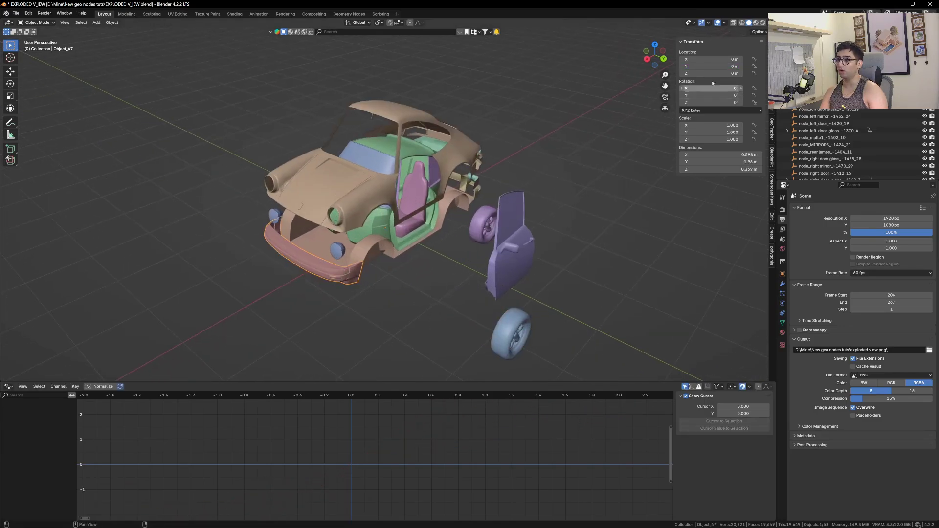
mouse_move(710, 59)
mouse_down()
mouse_move(736, 58)
mouse_move(699, 59)
mouse_up()
right_click(710, 58)
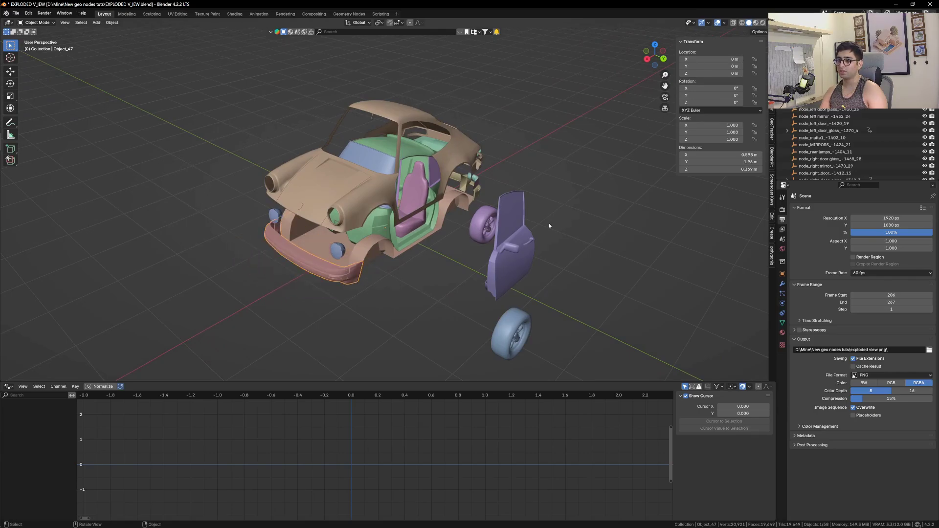
right_click(706, 59)
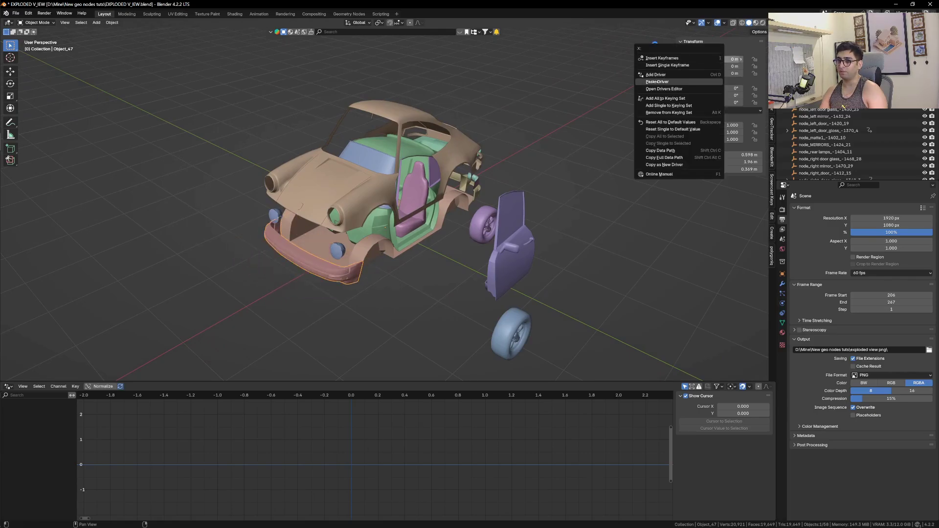
click(676, 77)
Raise the front bumper's X Location driver curve along the value axis to push the bumper further forward
scroll(465, 465, down, 2)
click(480, 445)
key(g)
key(y)
click(496, 465)
Paste the copied driver onto the Y Location of the door on the opposite side of the car
middle_drag(224, 201, 364, 184)
click(365, 185)
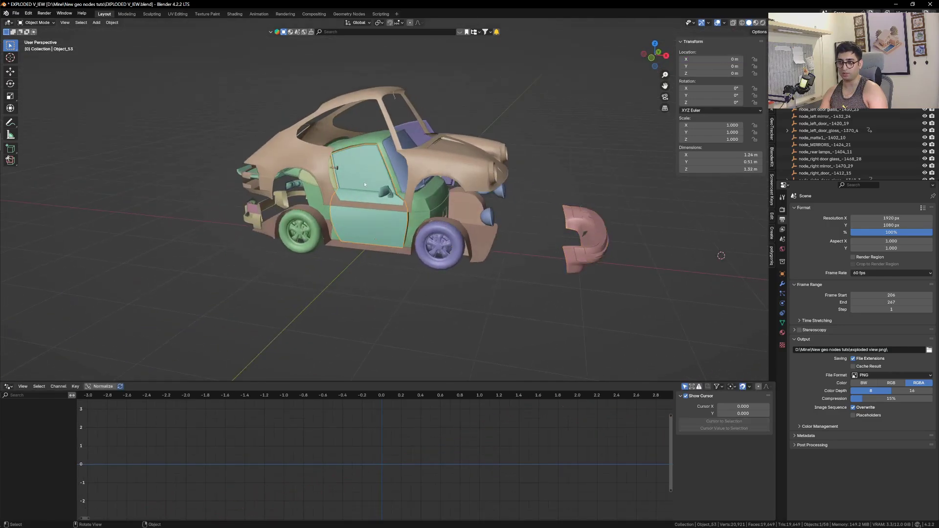
mouse_move(713, 68)
mouse_down()
mouse_move(723, 68)
mouse_move(700, 68)
mouse_up()
right_click(712, 68)
right_click(712, 68)
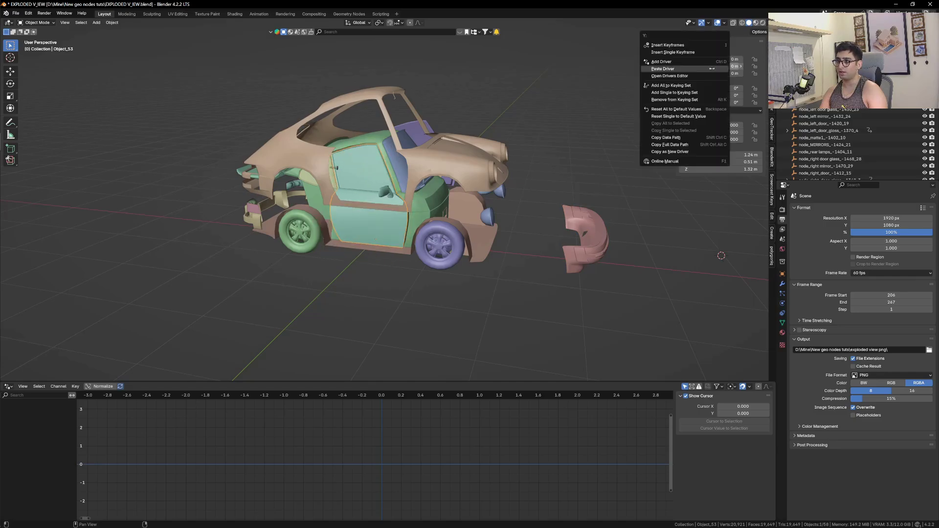
click(711, 69)
middle_drag(362, 198, 386, 201)
scroll(481, 484, down, 2)
middle_drag(476, 205, 407, 201)
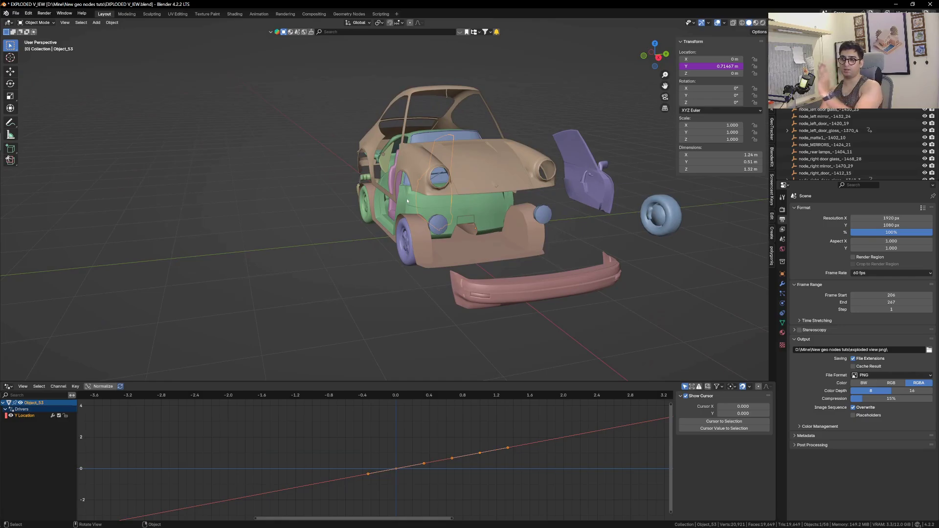
Lower the upper keys of the opposite door's driver curve below zero so the door moves outward in negative Y
drag(489, 465, 426, 416)
middle_drag(533, 490, 508, 444)
scroll(508, 444, down, 3)
key(g)
key(y)
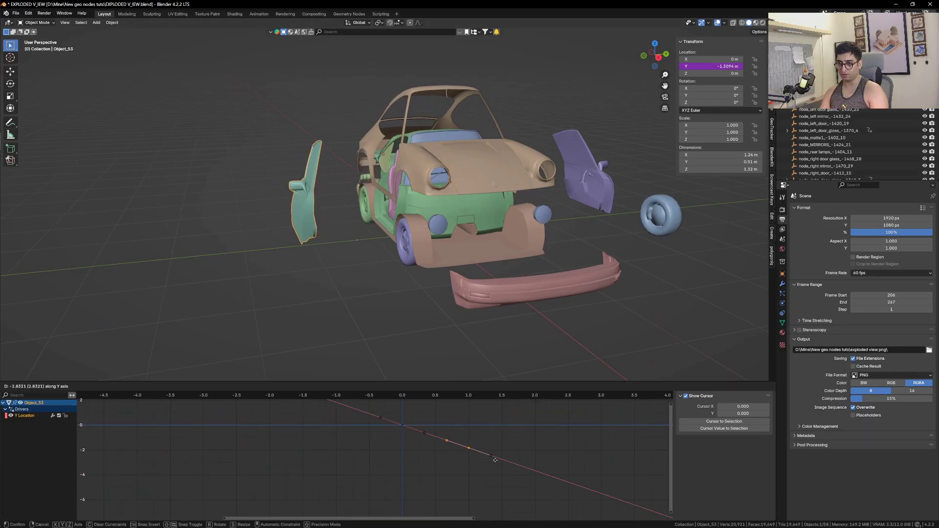
click(495, 456)
Move the car body along Z to test the drivers on the doors, wheels and bumper together
middle_drag(505, 266, 482, 196)
click(483, 122)
key(g)
key(z)
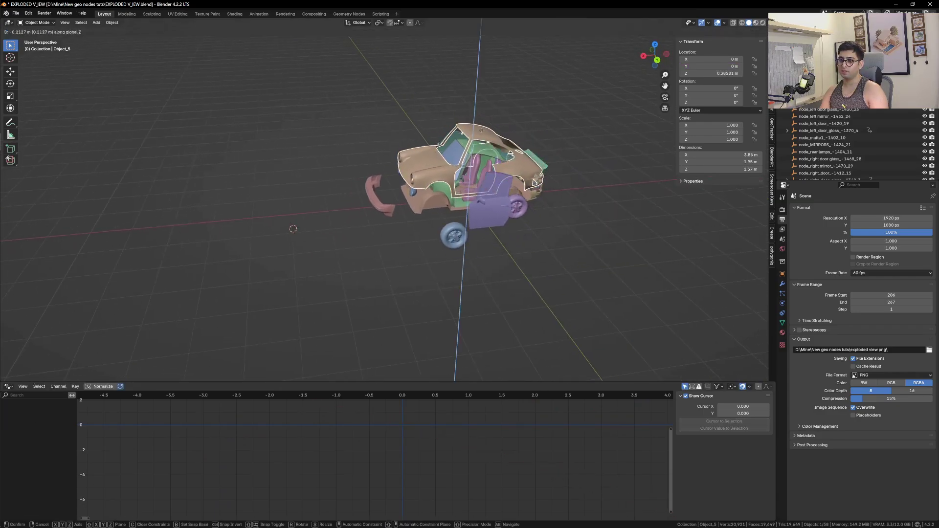
click(479, 97)
middle_drag(430, 162, 392, 192)
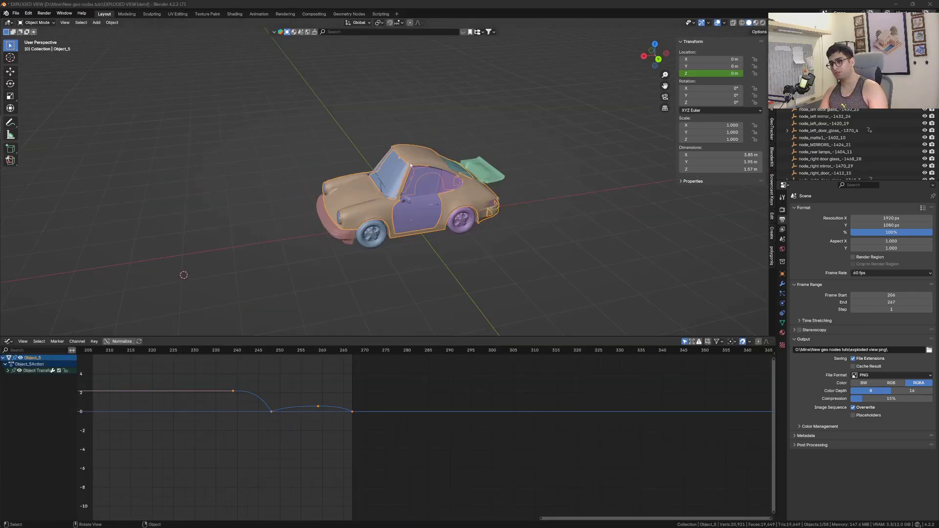
In the finished exploded-view file, raise the car body along Z to about 2.4 m to spread all the parts
key(g)
key(z)
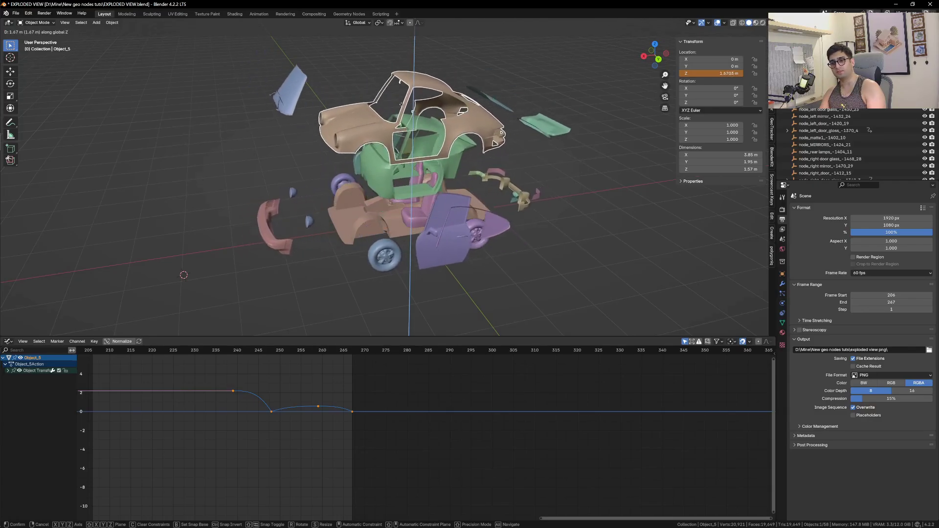
click(408, 235)
middle_drag(443, 202, 445, 203)
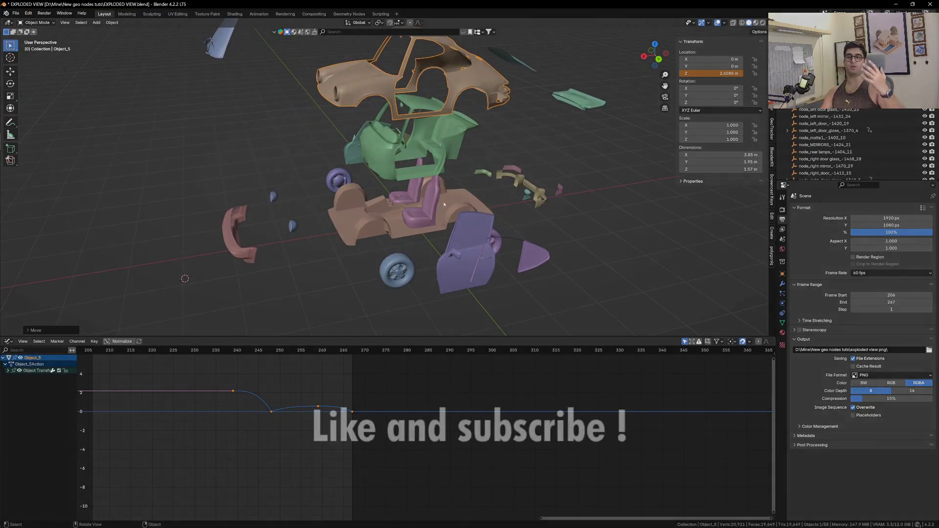
middle_drag(396, 177, 422, 181)
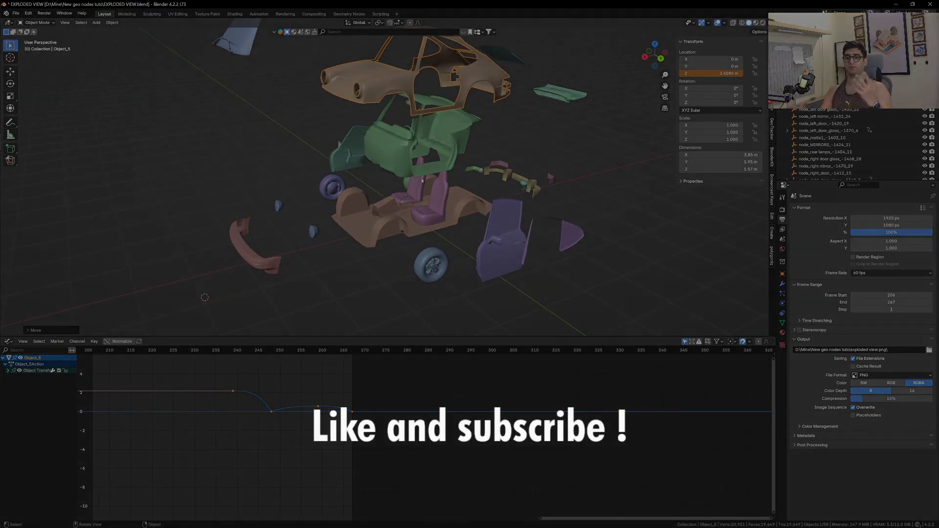